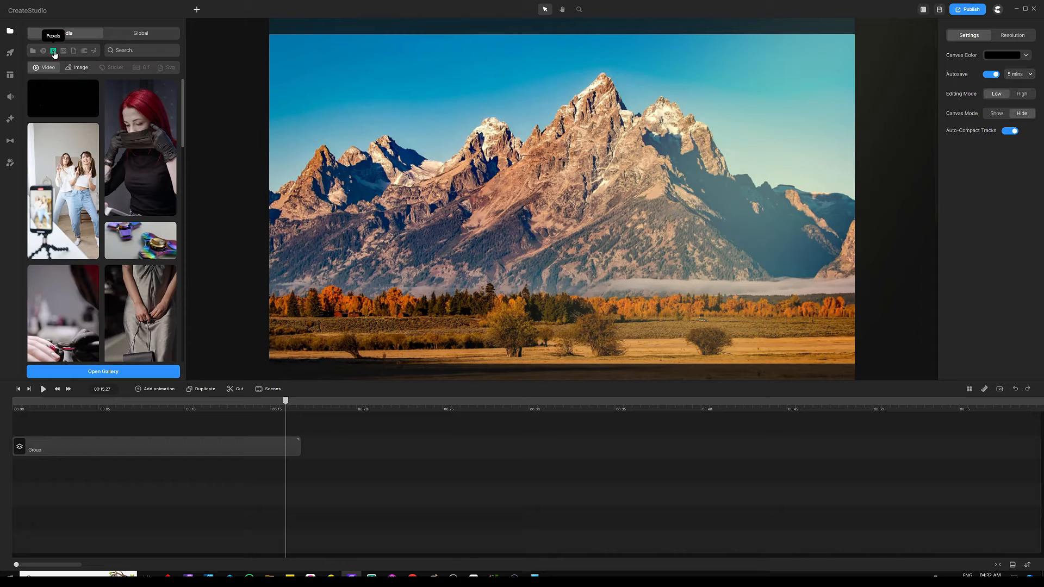
left_click(106, 371)
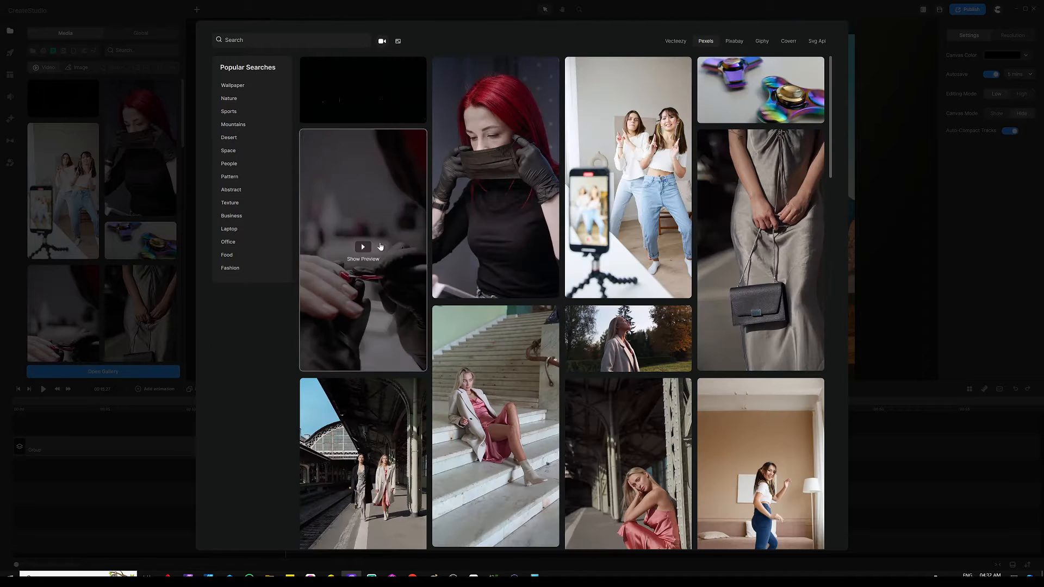
left_click(399, 41)
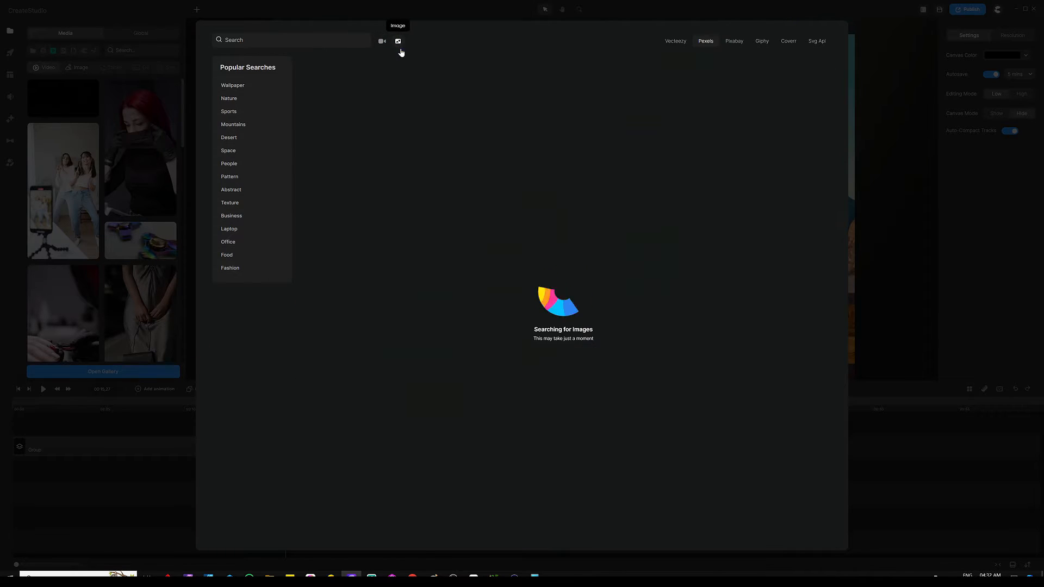
left_click(233, 125)
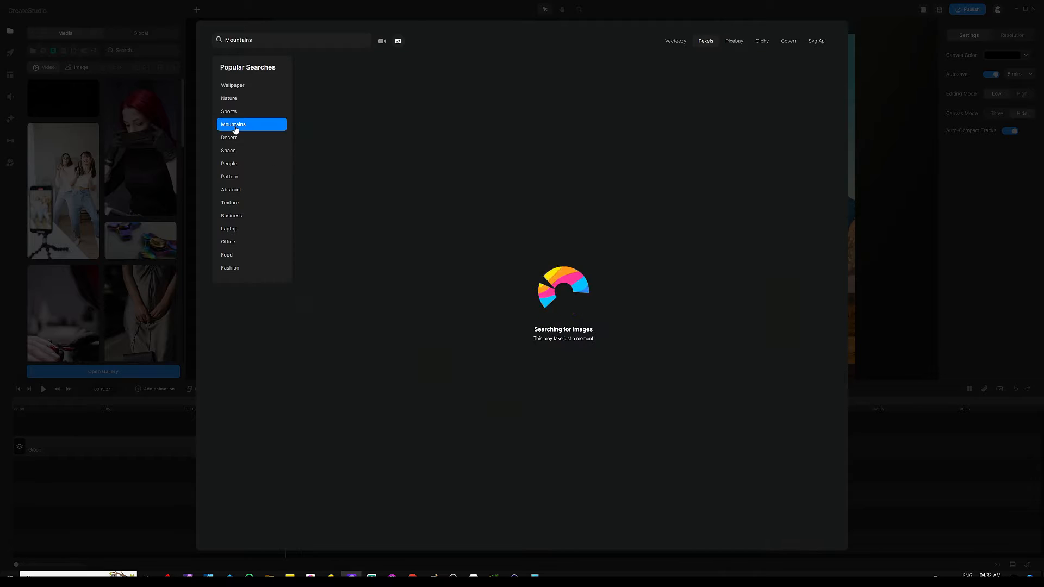
mouse_move(742, 105)
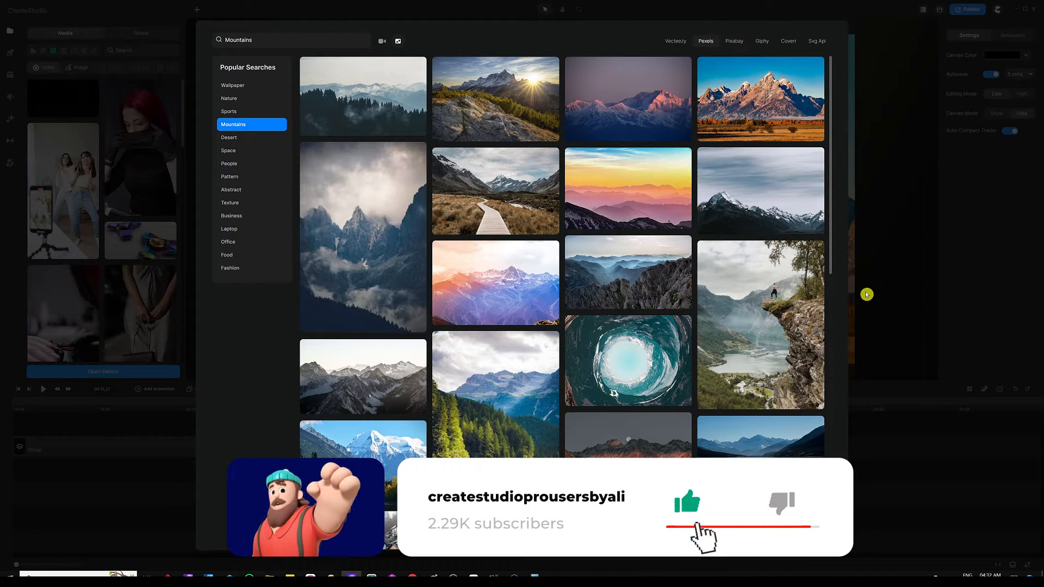
left_click(891, 408)
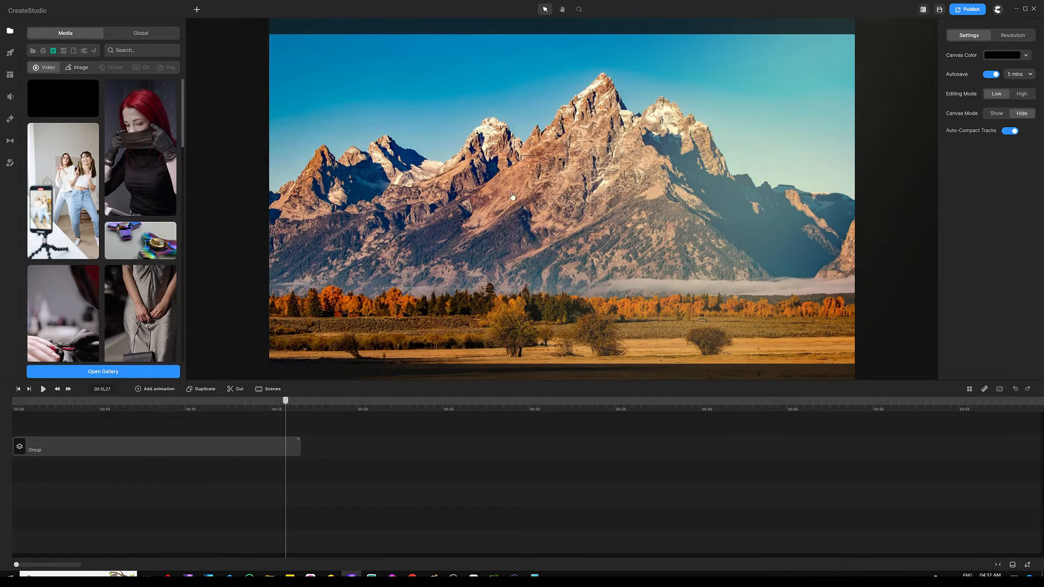
Preview the mountain scene from the timeline start, then select its Group clip.
left_click(32, 50)
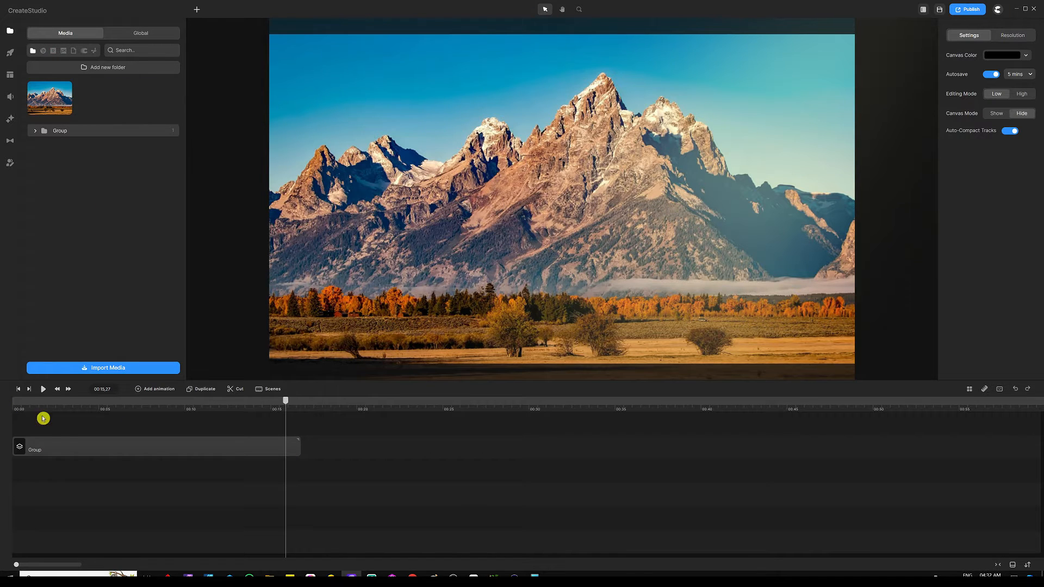
left_click(18, 389)
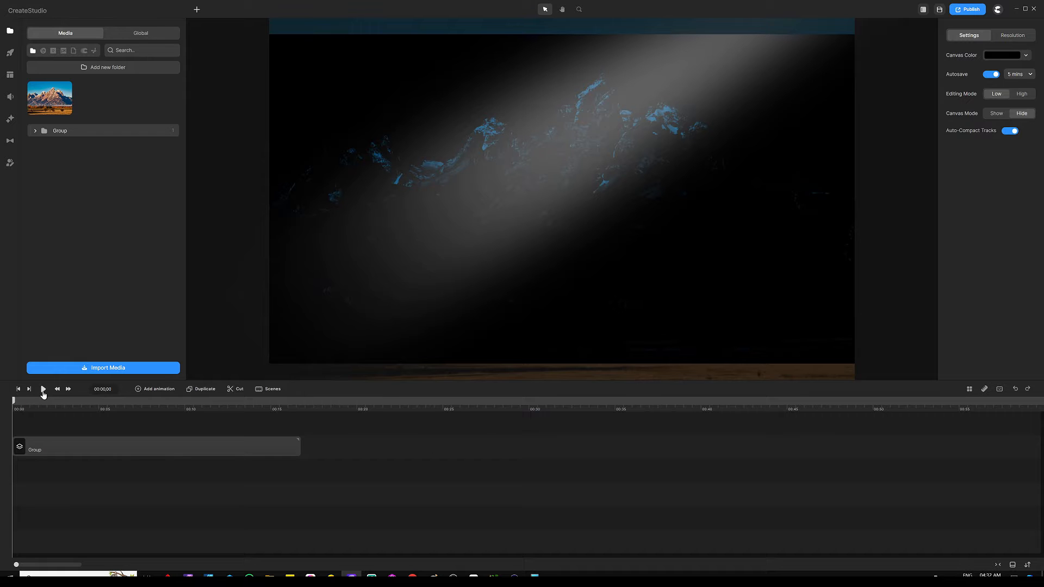
left_click(43, 389)
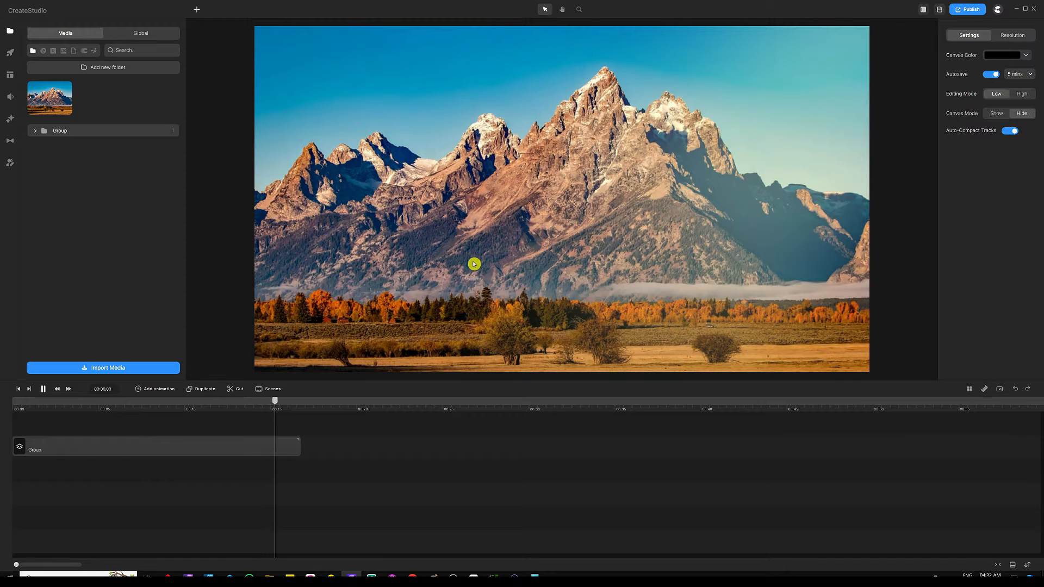
left_click(473, 264)
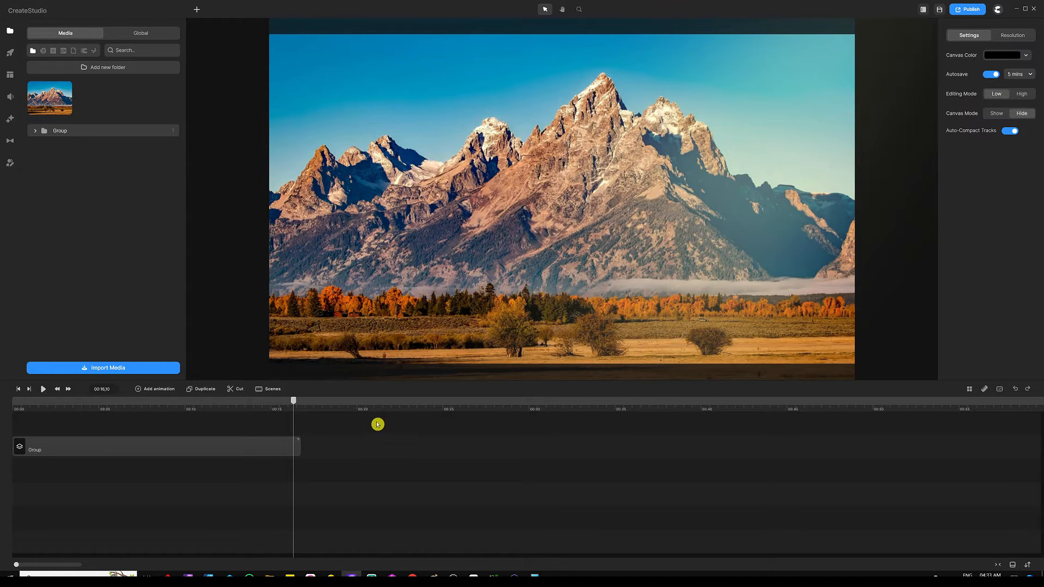
left_click(297, 444)
Delete the mountain Group and place the 3D Sport Car scene on the canvas.
key("Delete")
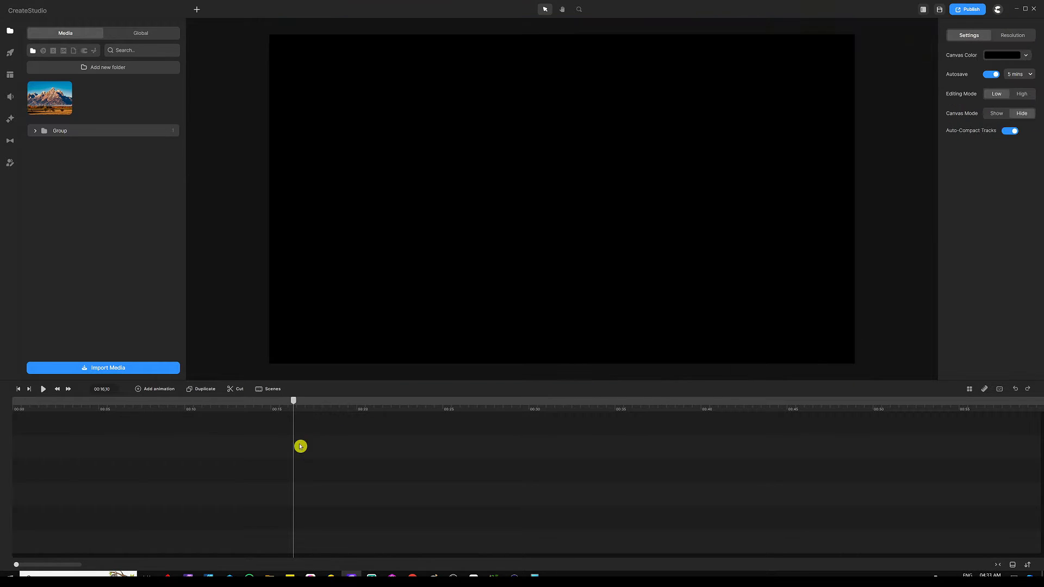
left_click(13, 56)
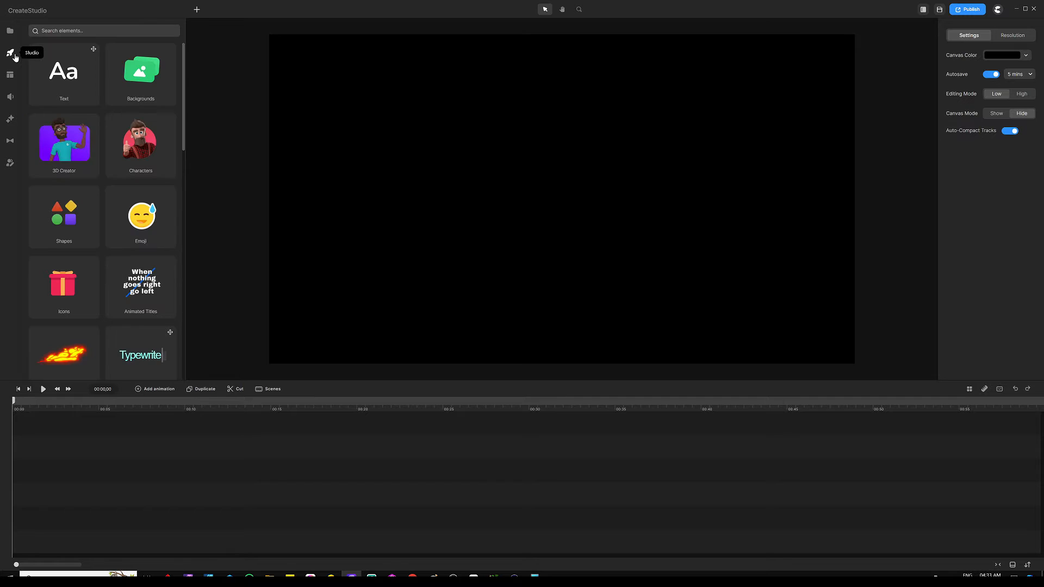
left_click(132, 79)
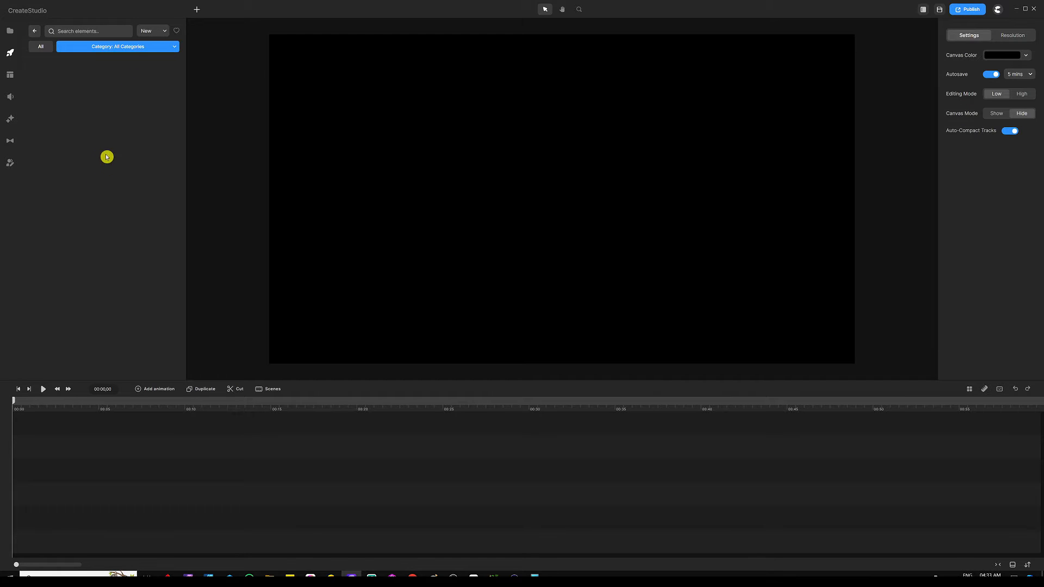
left_click(128, 46)
left_click(113, 66)
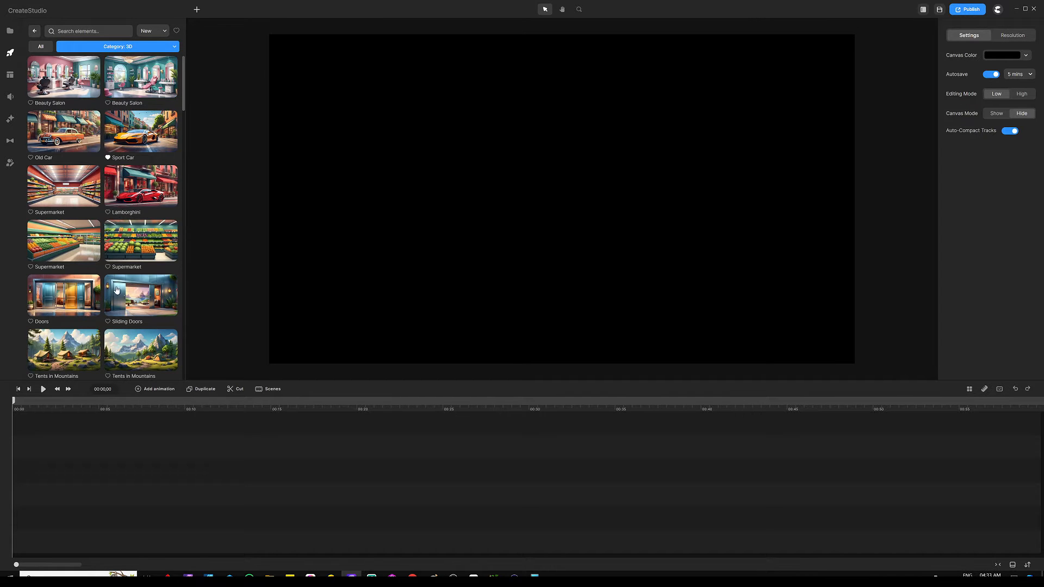
left_click_drag(132, 135, 396, 174)
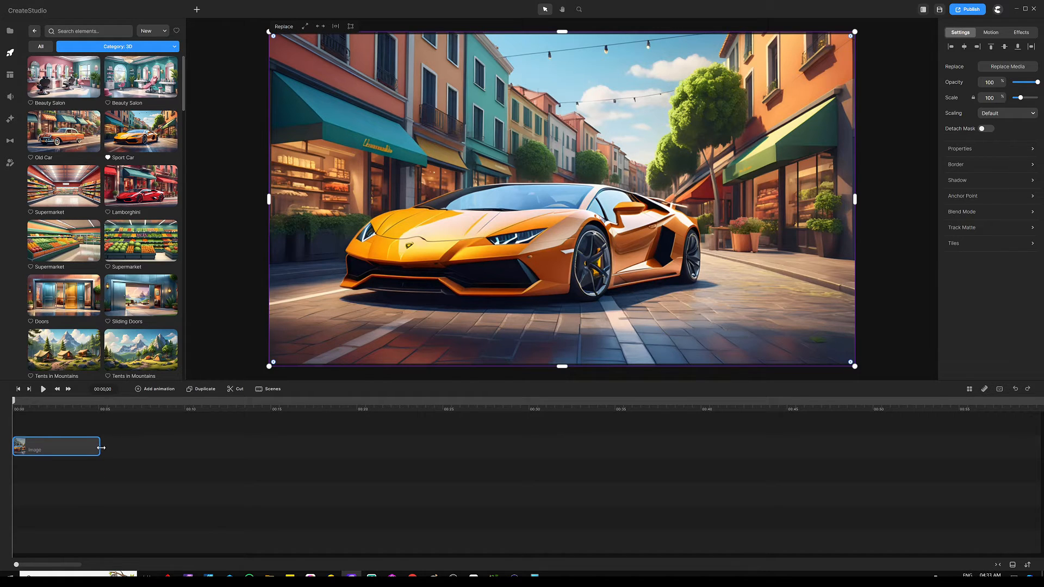
Resize the Sport Car image clip to end near 13 seconds.
left_click_drag(99, 446, 265, 436)
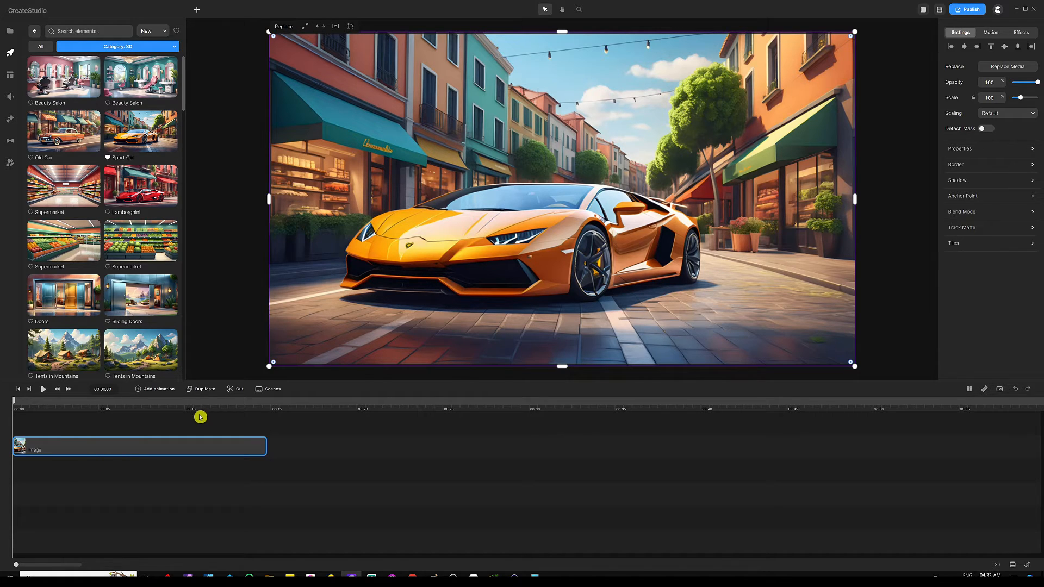
left_click_drag(208, 411, 281, 409)
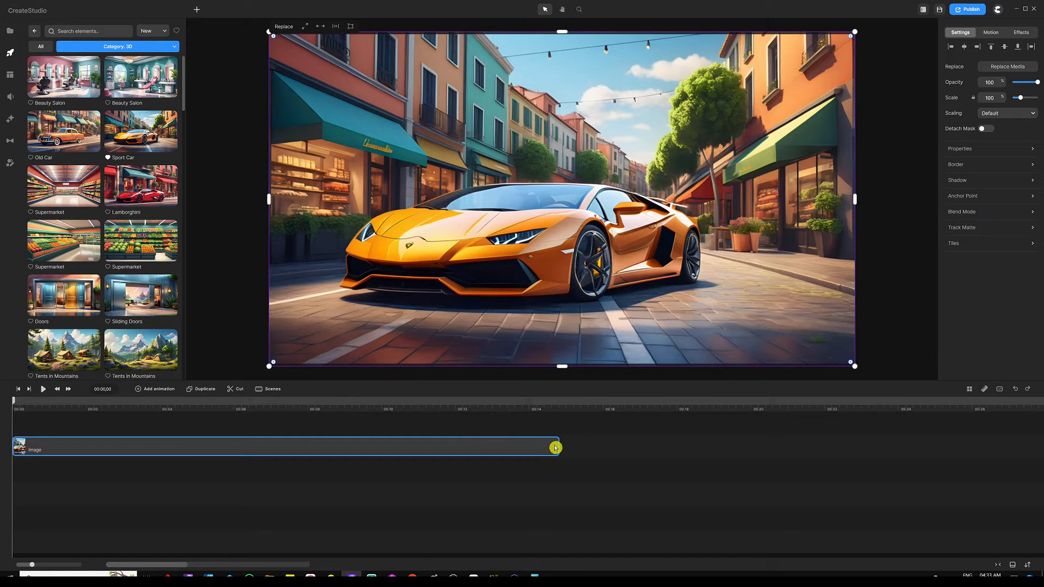
left_click_drag(556, 445, 499, 446)
left_click(498, 425)
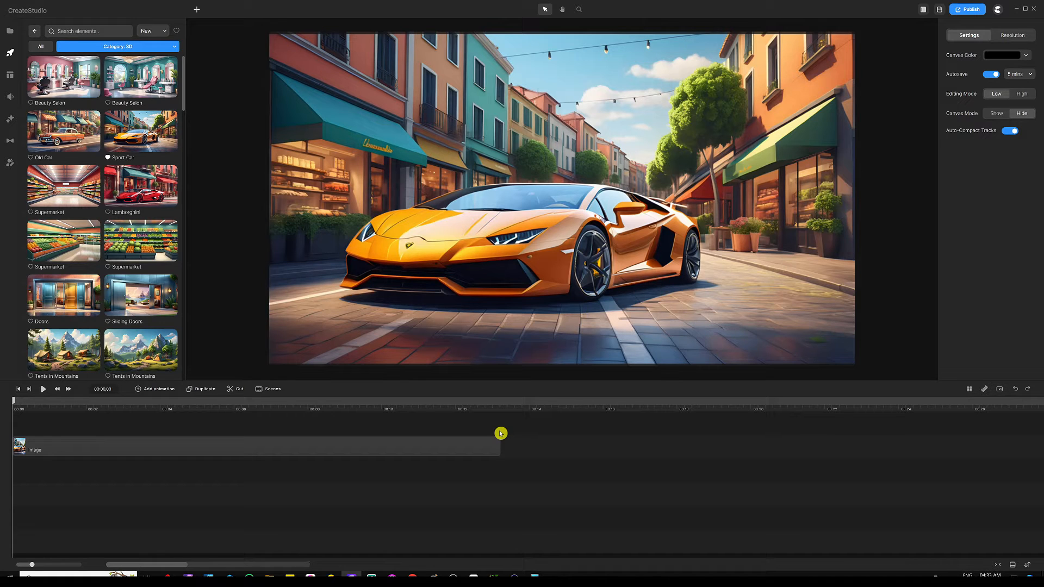
Add a full-canvas rounded rectangle lasting until the car image's end.
key("r")
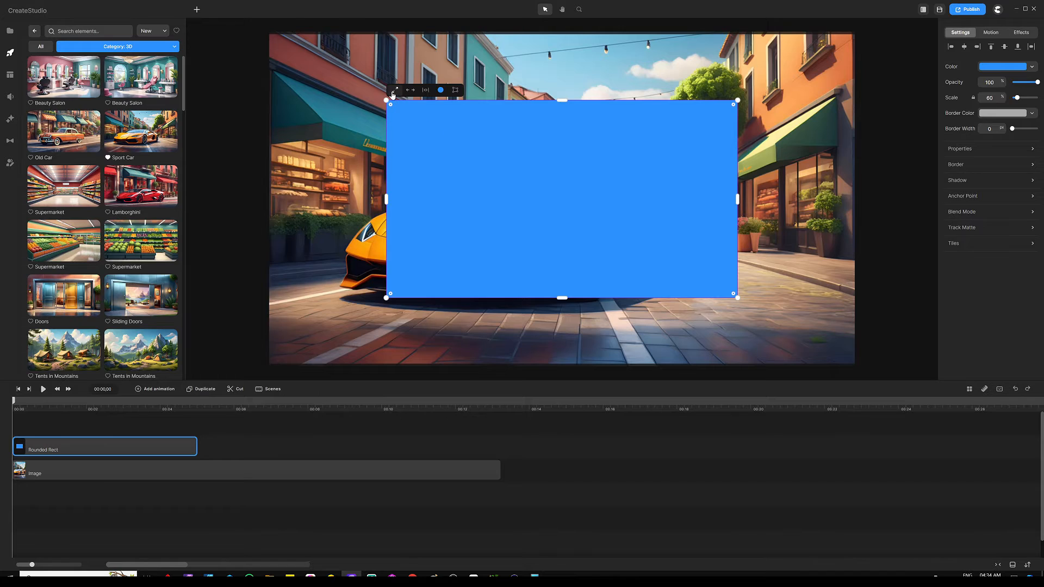
left_click(395, 89)
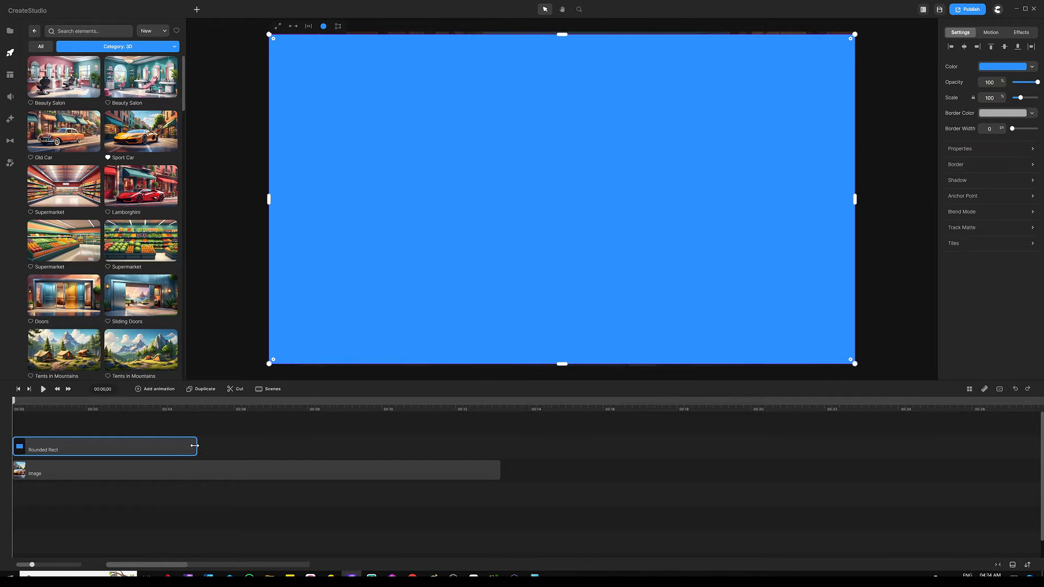
left_click_drag(201, 446, 492, 442)
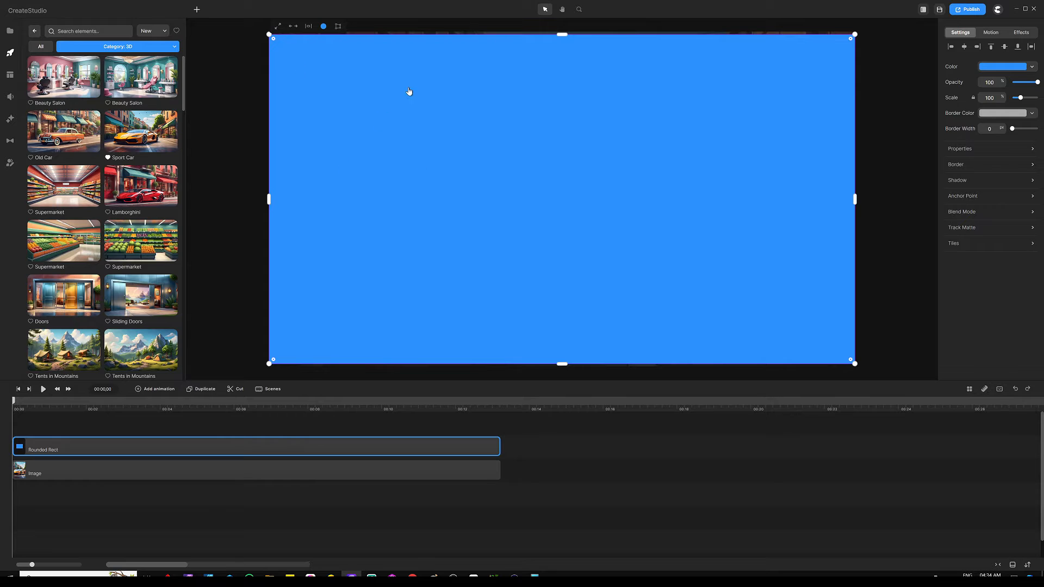
Give the rectangle a black 000000 fill at 42% opacity.
left_click(323, 26)
left_click_drag(305, 52, 326, 132)
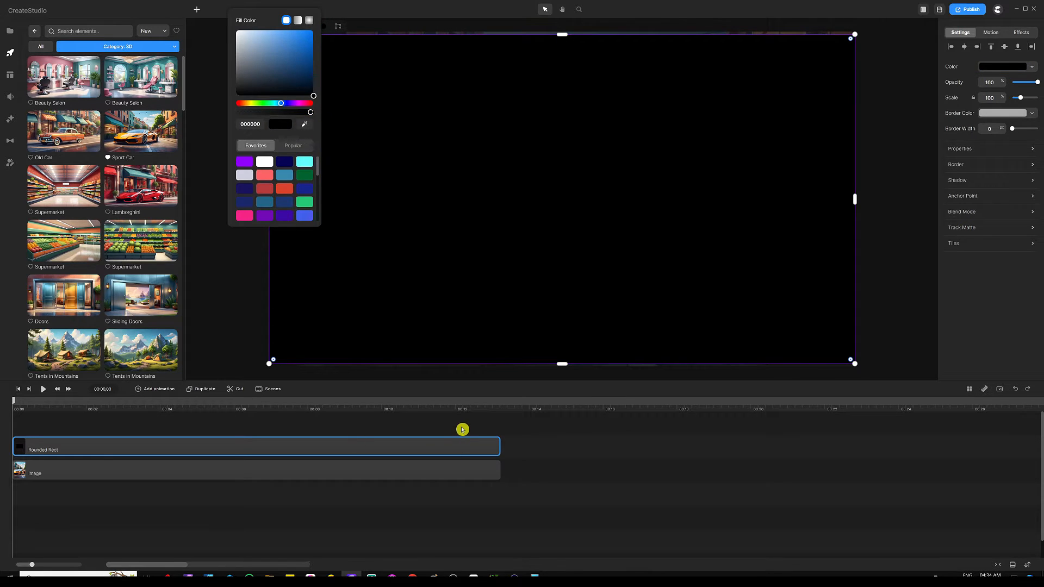
left_click(462, 429)
left_click(466, 449)
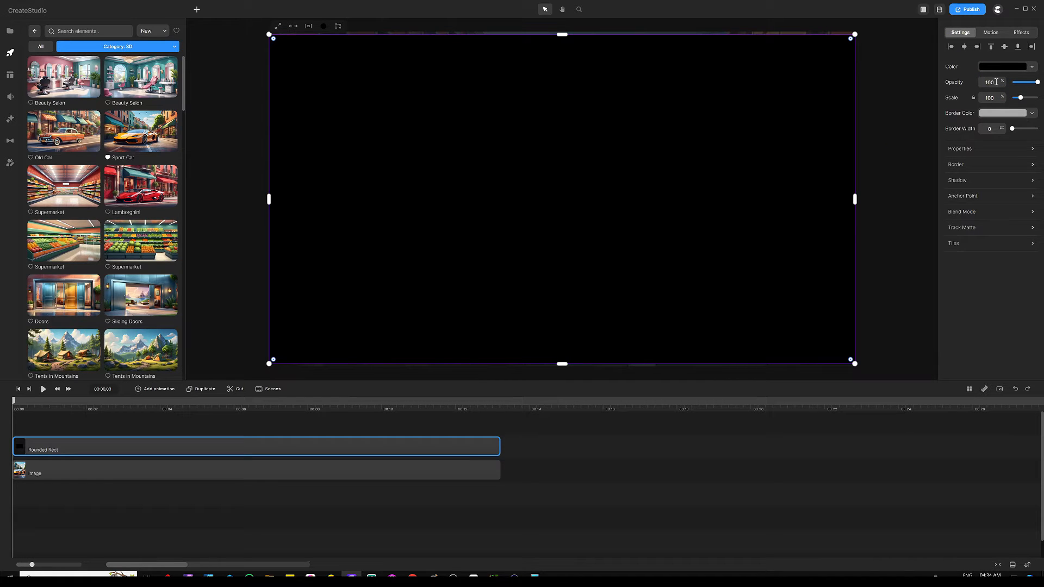
left_click(972, 82)
left_click(1014, 323)
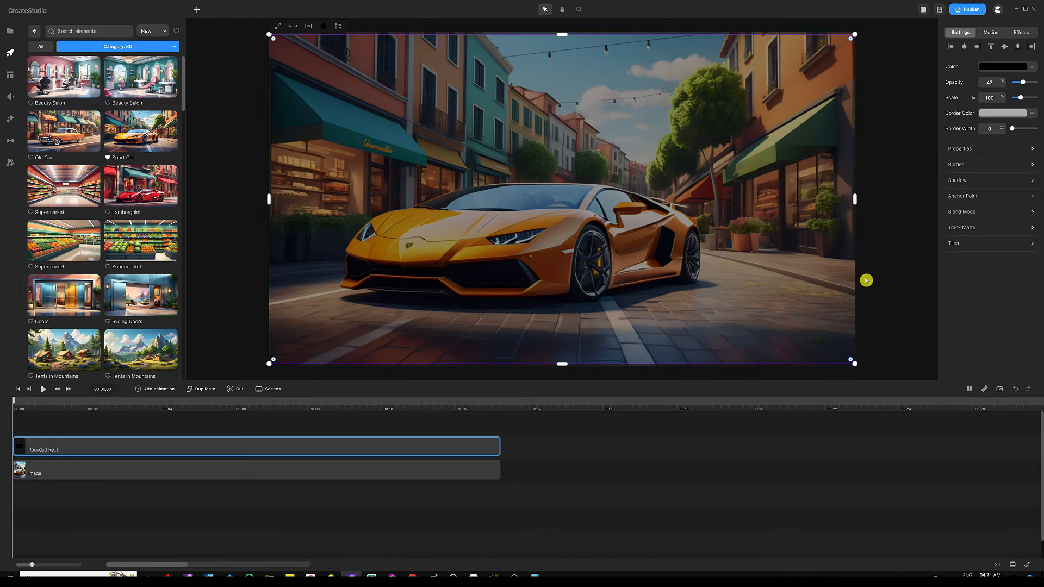
left_click(224, 428)
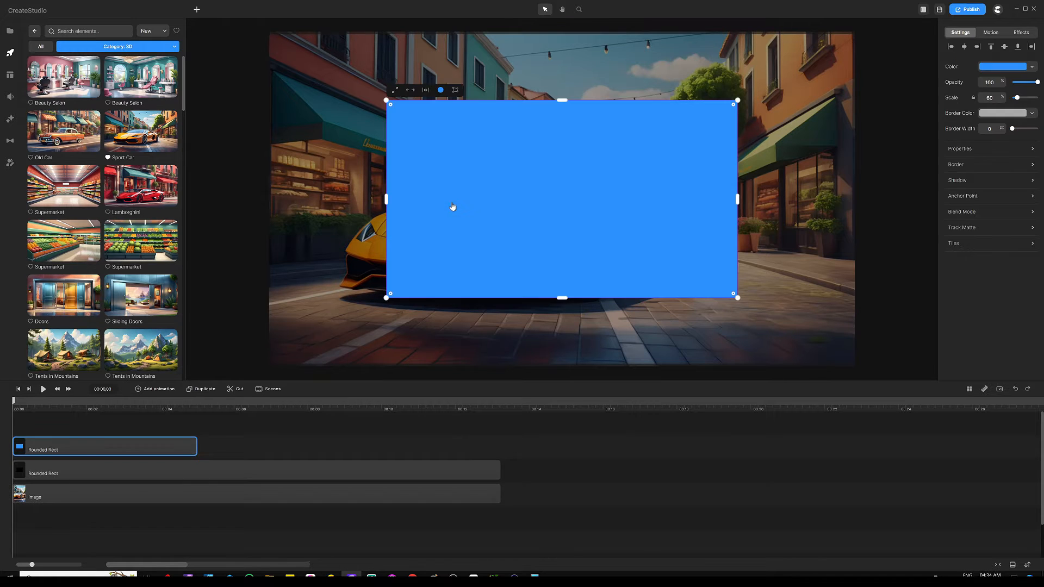
Fit the new rectangle to the canvas, fill it black, and set Overlay blending.
left_click(396, 91)
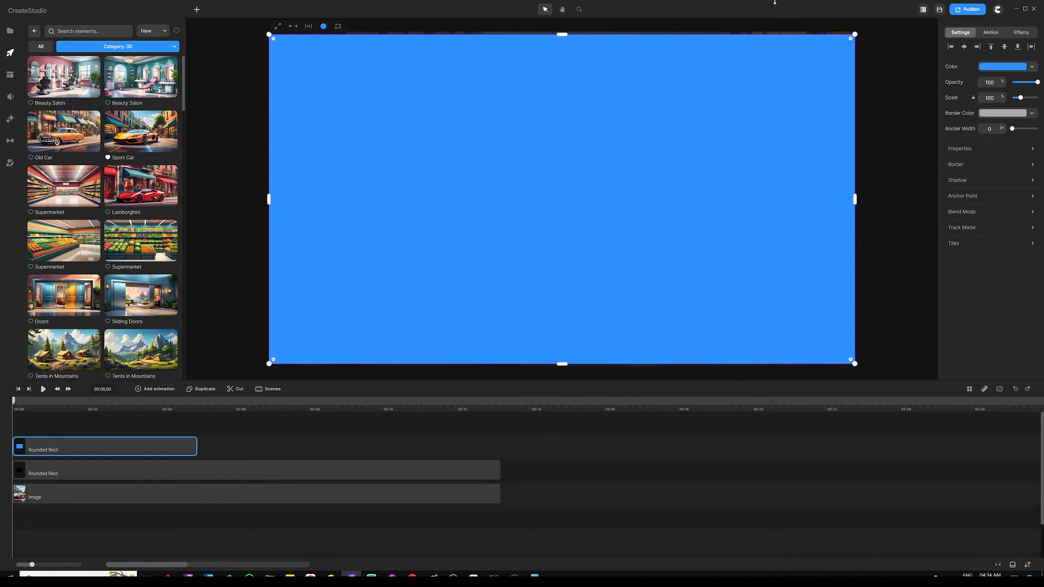
left_click(324, 26)
left_click_drag(273, 87, 205, 107)
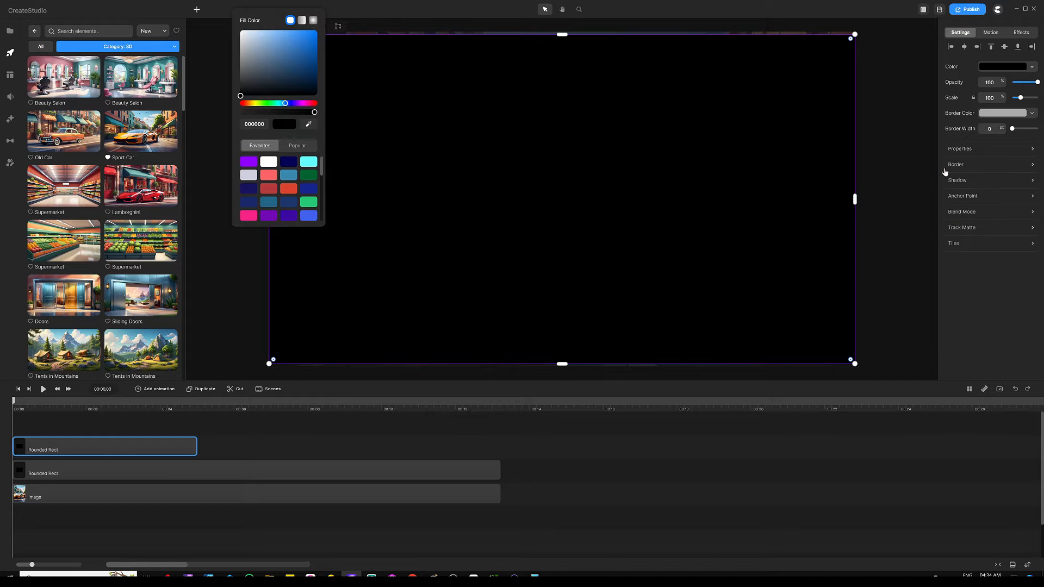
left_click(960, 215)
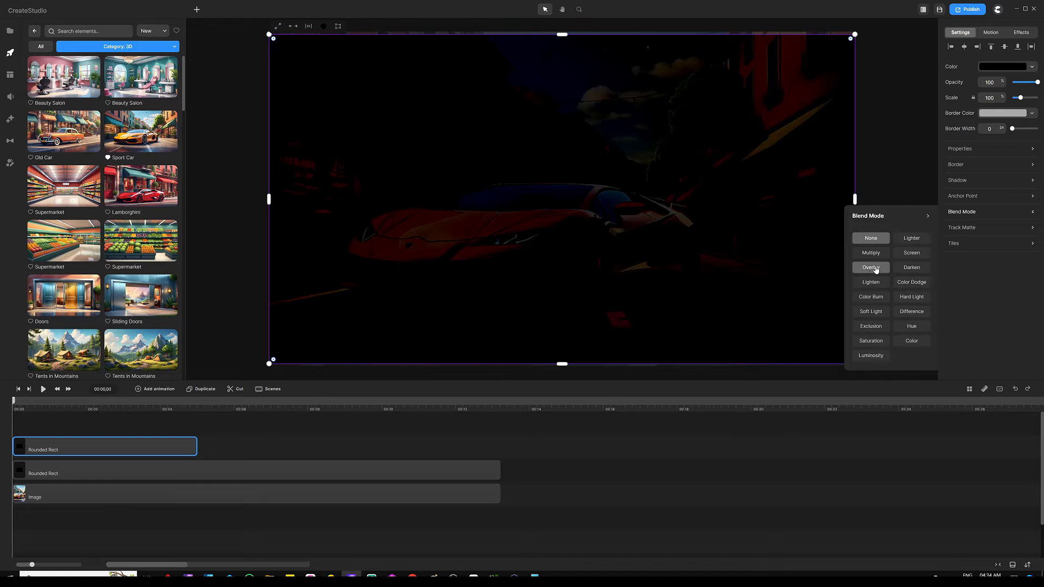
left_click(875, 269)
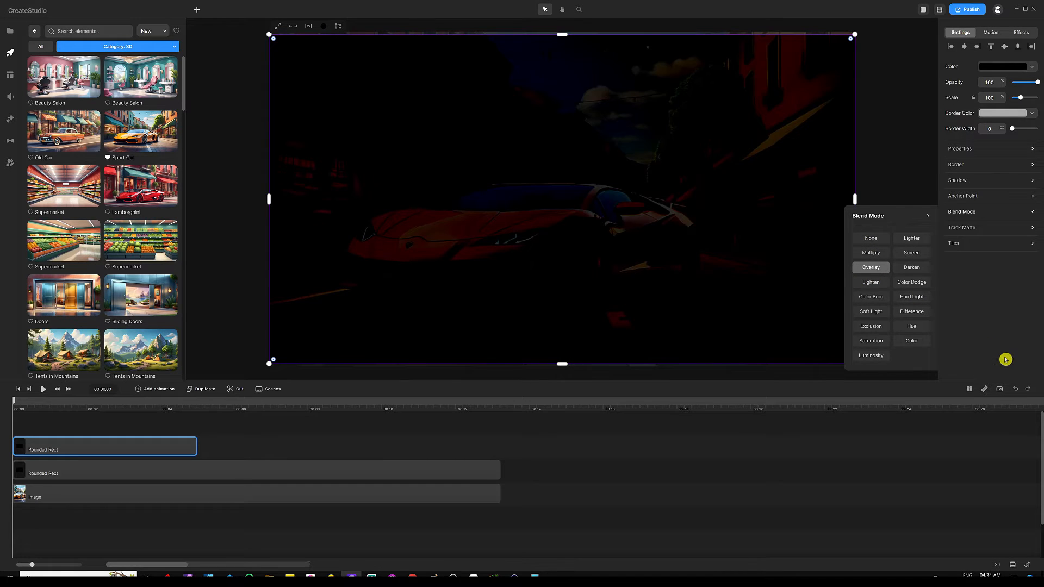
Extend the Overlay rectangle's clip to about 13 seconds, matching the car image.
left_click(276, 433)
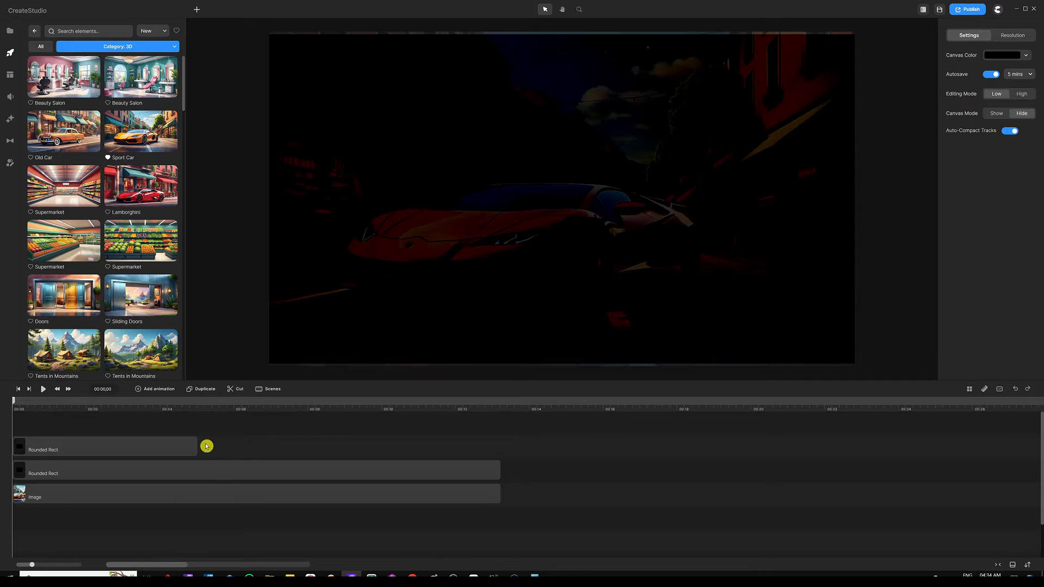
left_click_drag(196, 448, 498, 446)
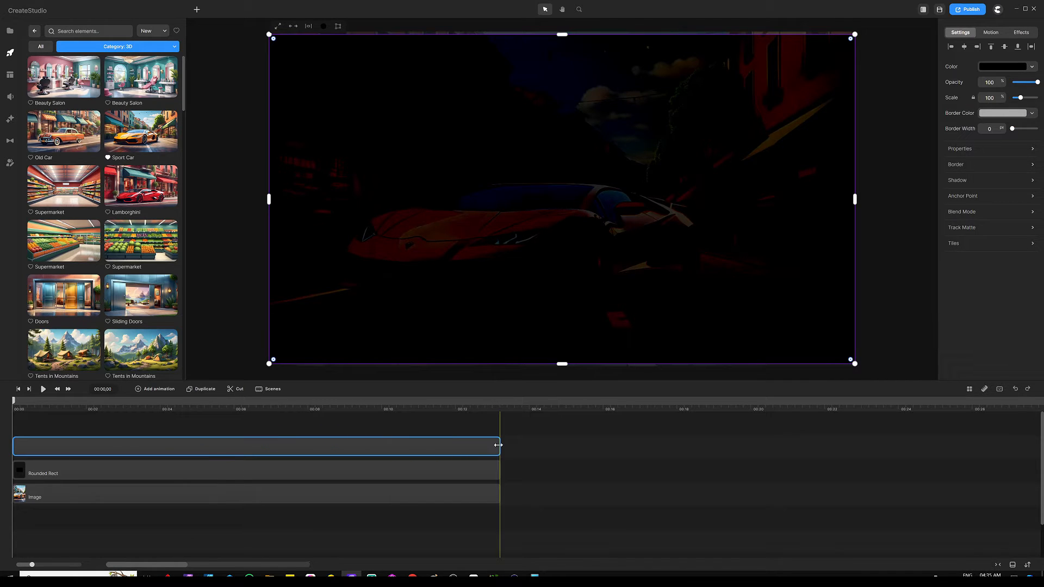
left_click(447, 428)
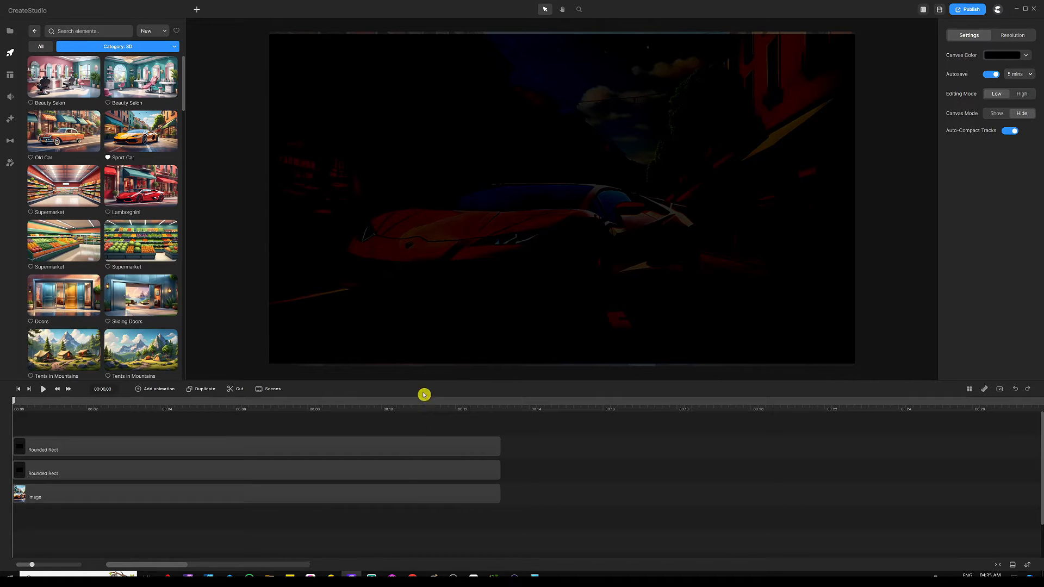
Add a third rectangle that fills the canvas and spans the full scene length.
left_click(425, 284)
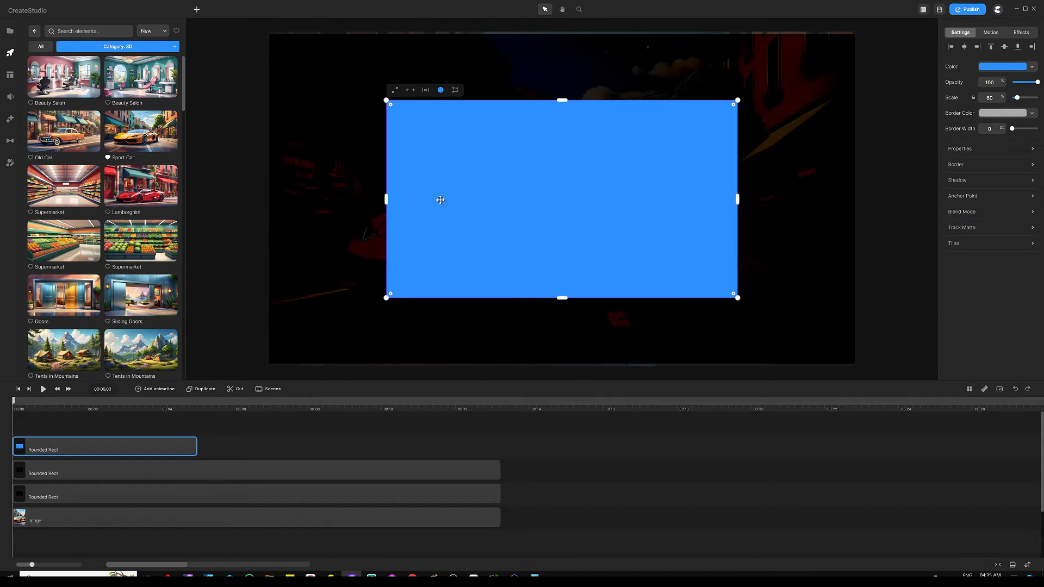
left_click(395, 90)
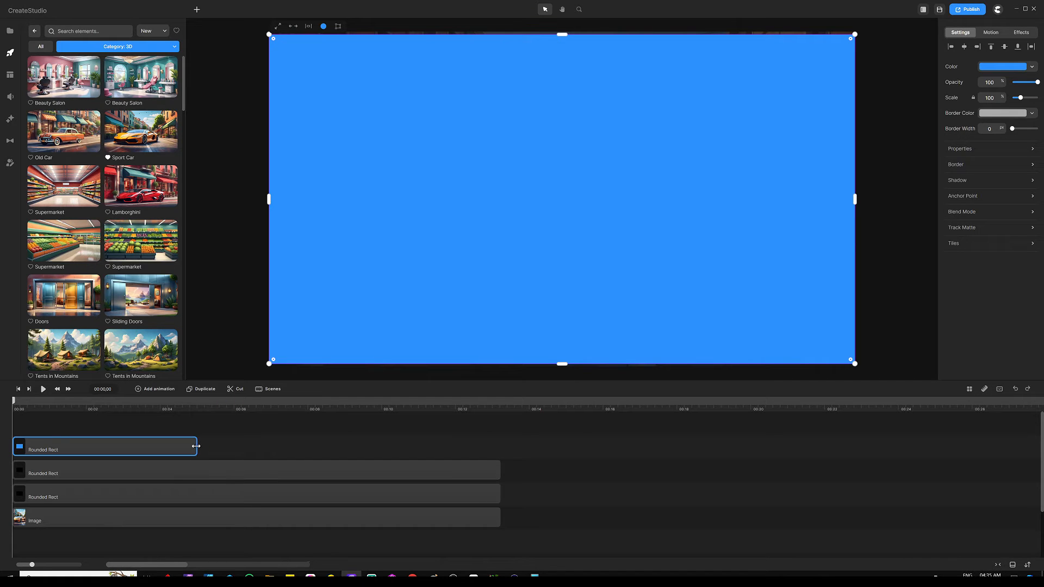
left_click_drag(196, 446, 499, 446)
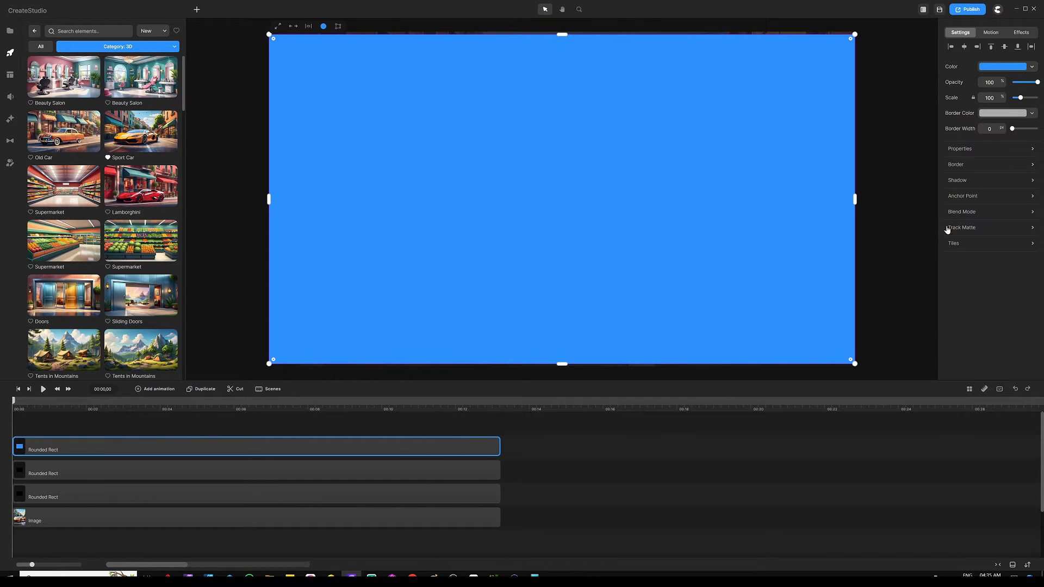
Set the blue rectangle's blend mode to Color, then select the third rectangle layer.
left_click(962, 212)
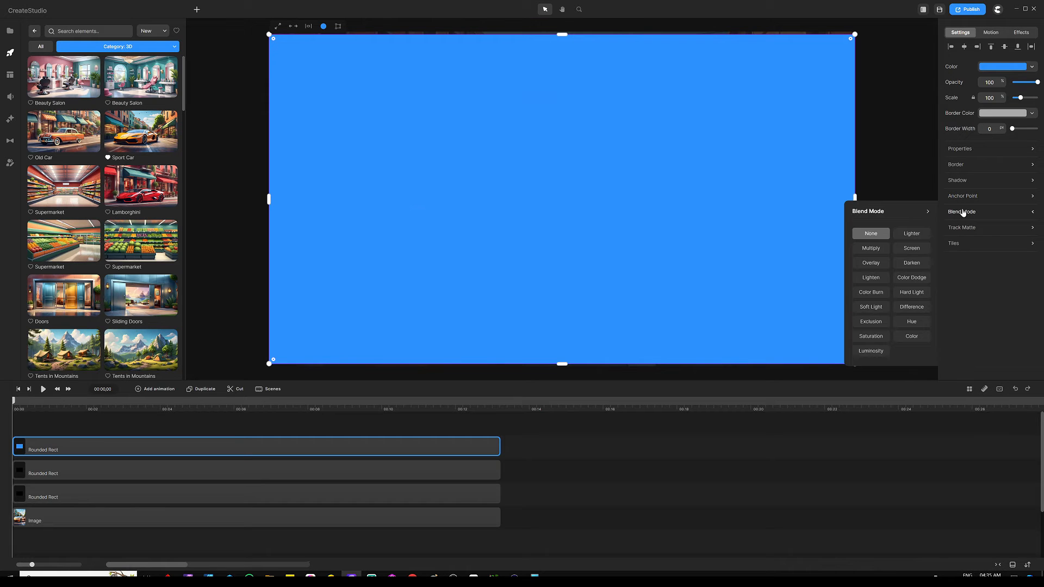
left_click(912, 336)
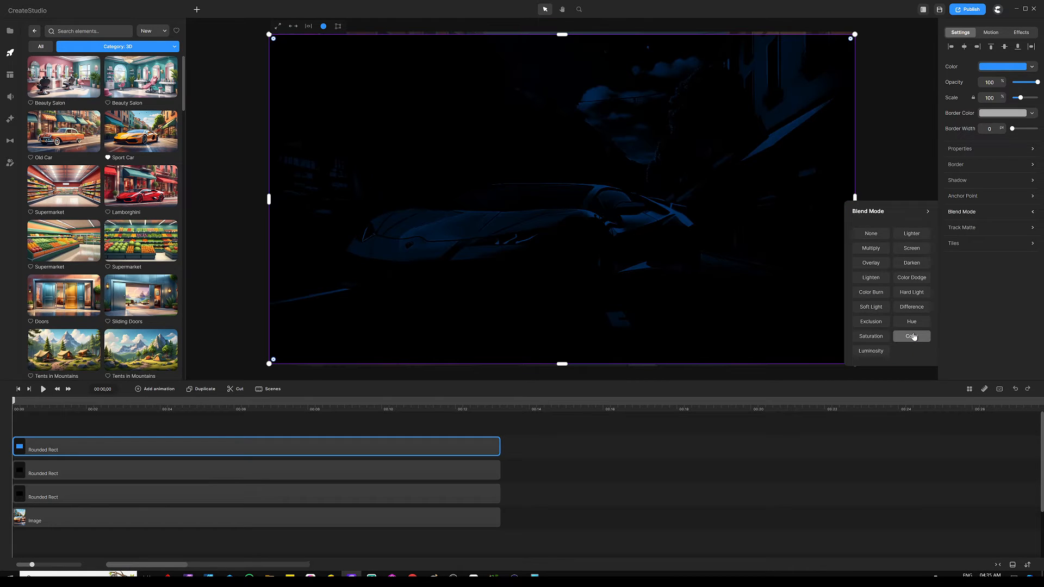
left_click(379, 430)
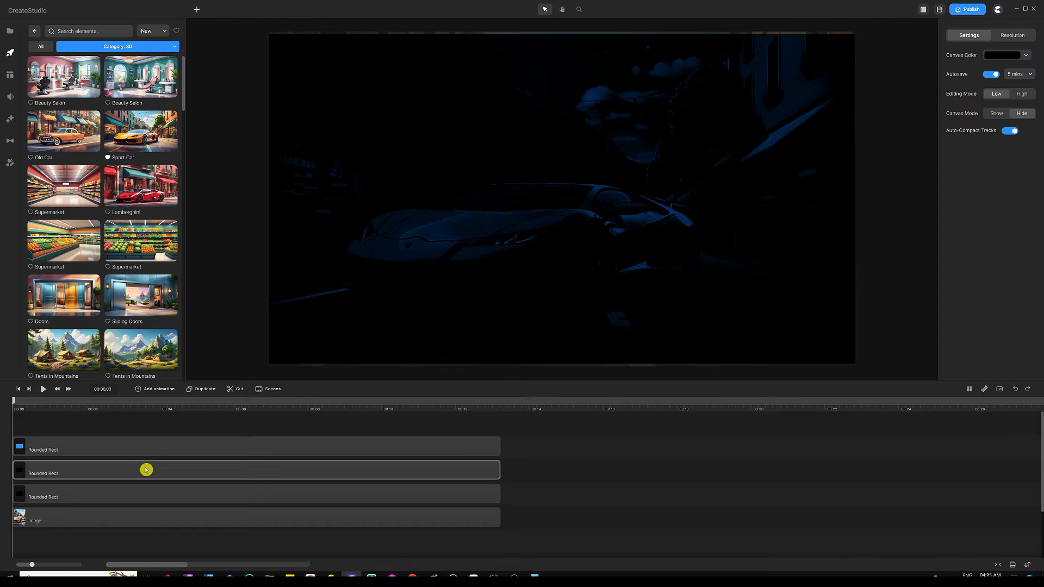
left_click(94, 491)
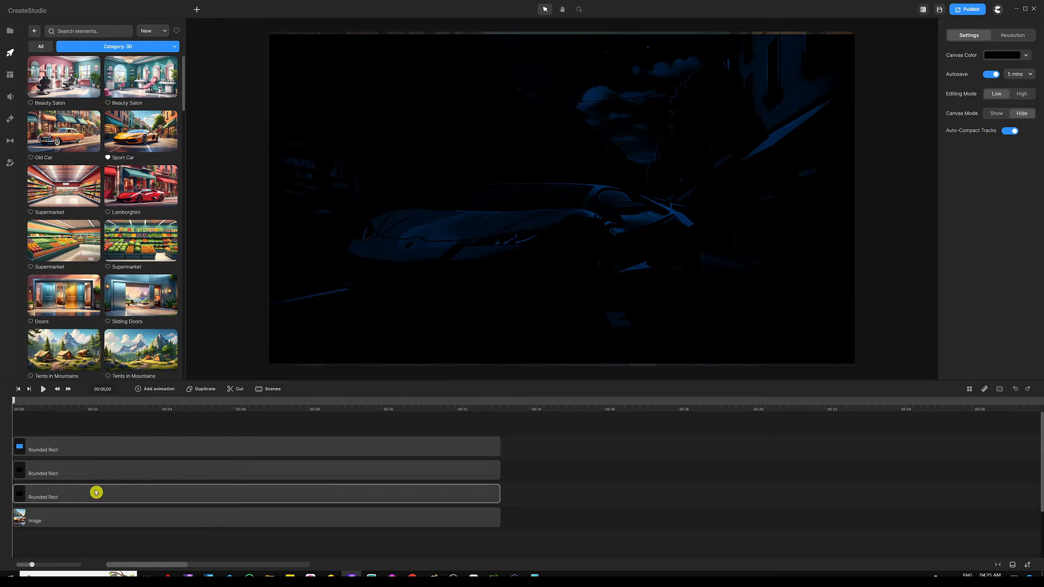
left_click(126, 492)
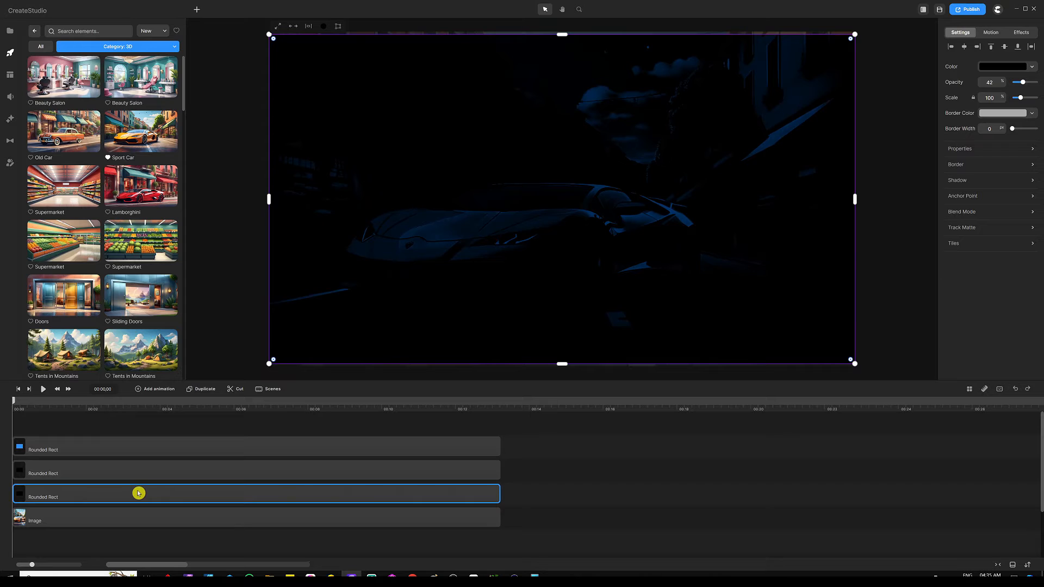
Animate the rectangle's opacity from 42 to 0 with a keyframe at 12 seconds.
left_click(162, 390)
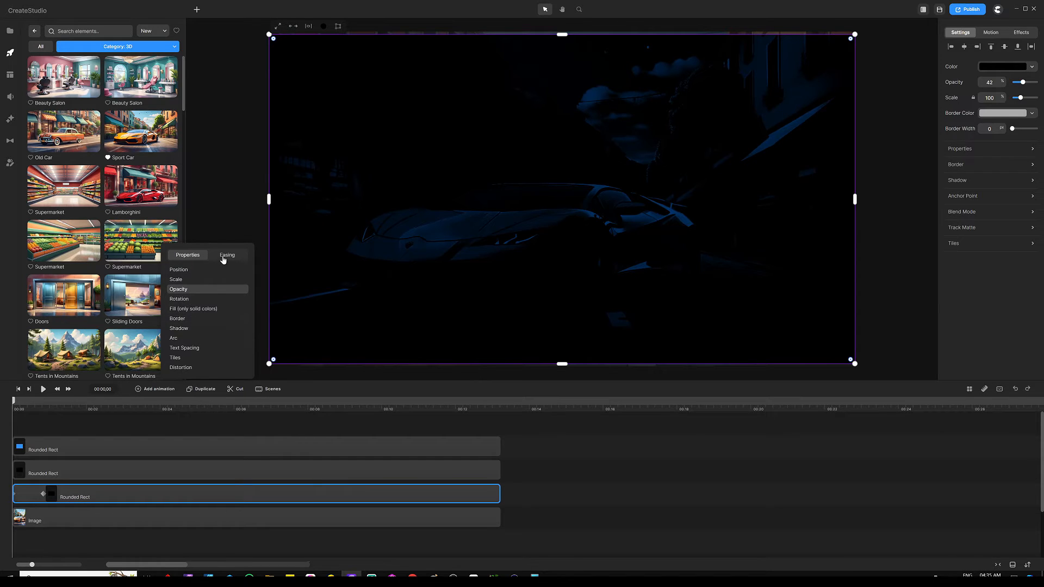
left_click(227, 255)
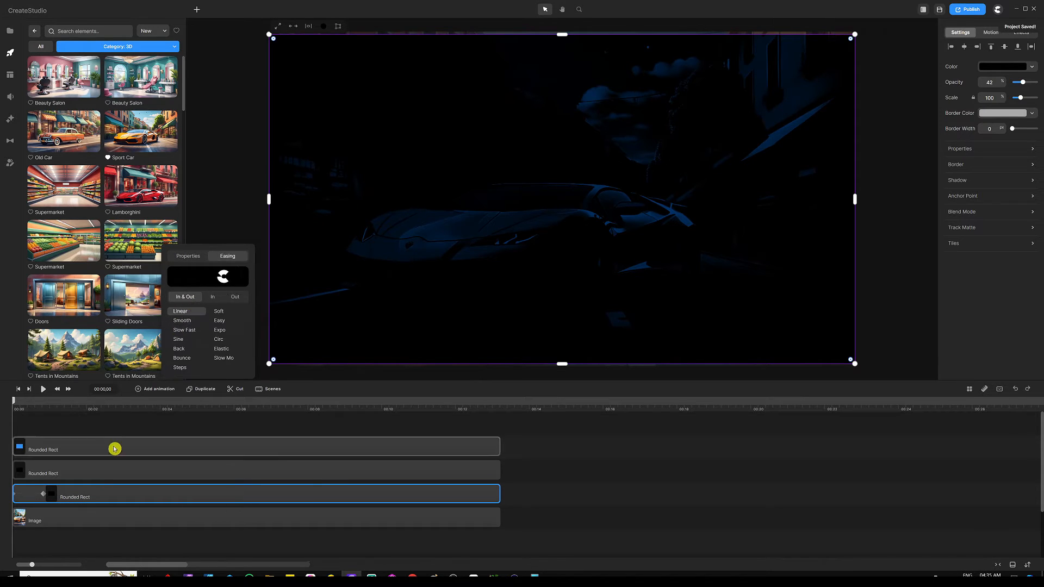
left_click(123, 419)
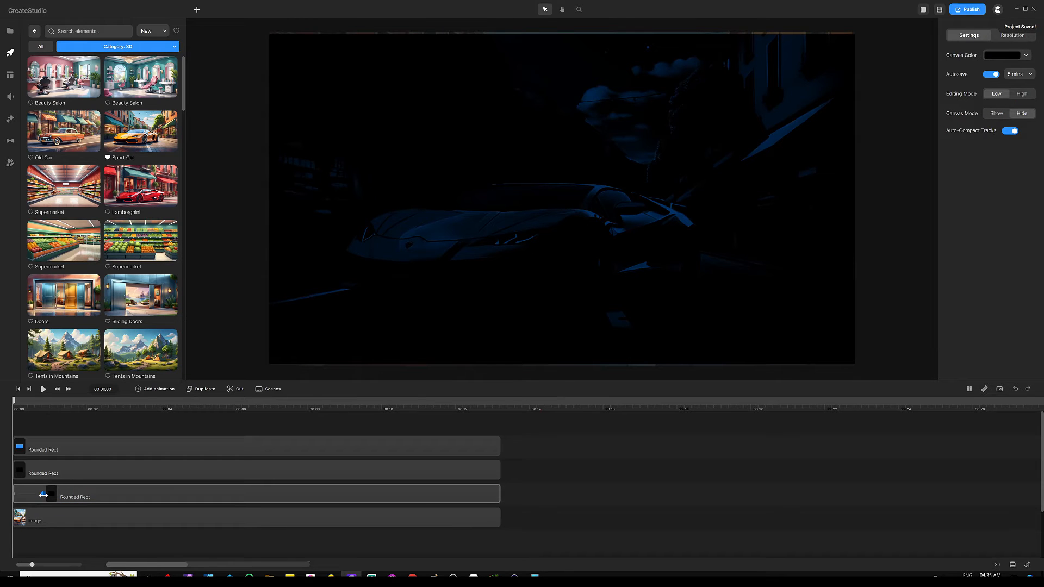
left_click_drag(43, 493, 466, 494)
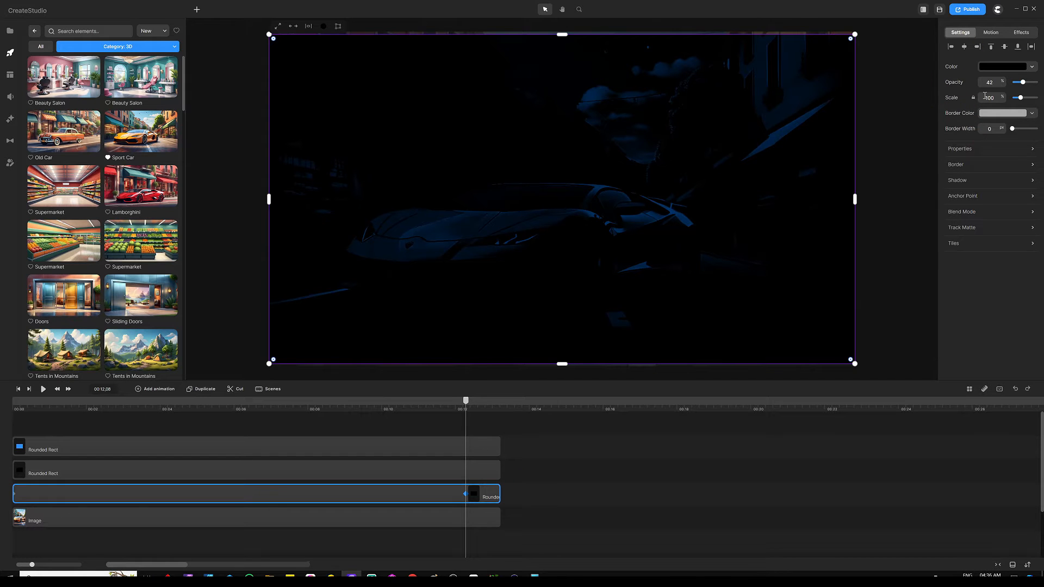
left_click_drag(1024, 82, 1001, 82)
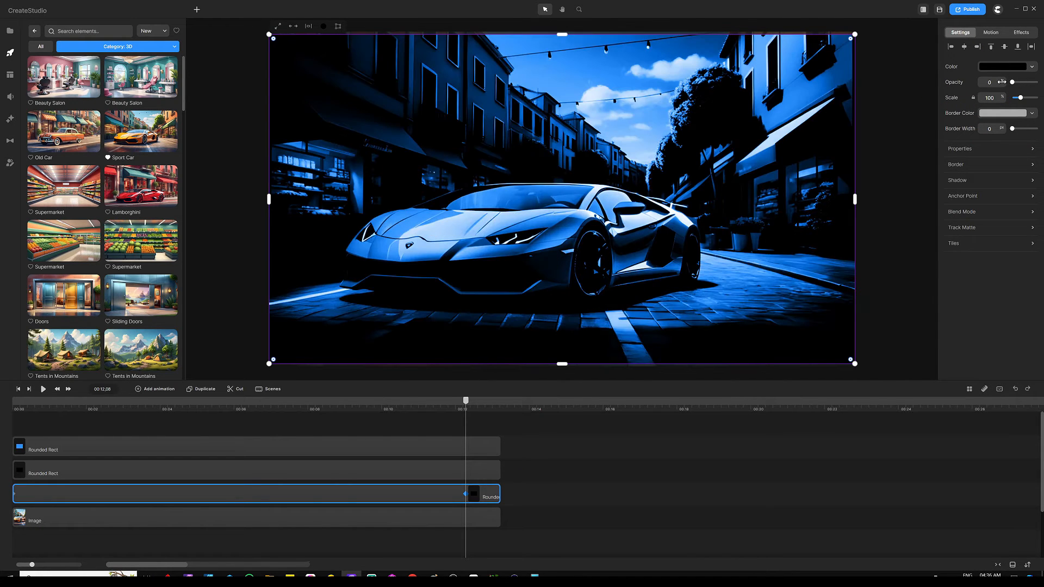
left_click(457, 418)
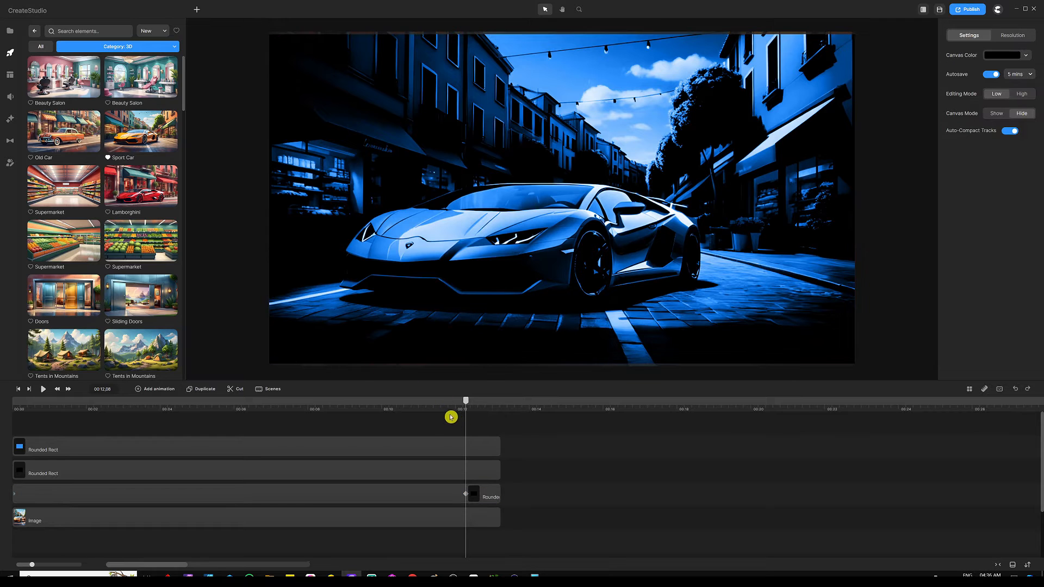
Rewind the playhead to 00:00 and select the second rectangle layer.
left_click_drag(467, 405, 8, 403)
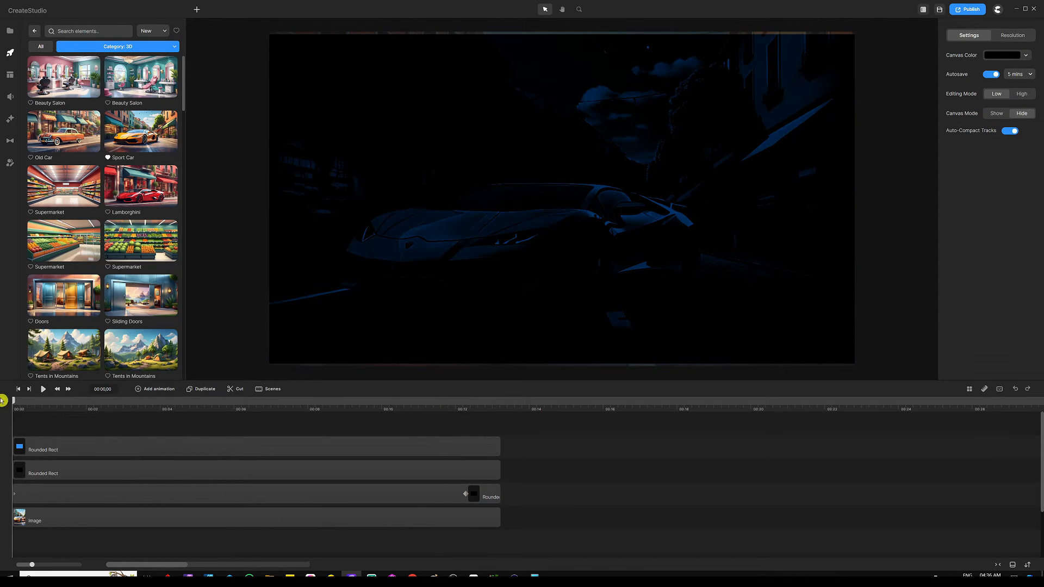
left_click(51, 461)
left_click(51, 462)
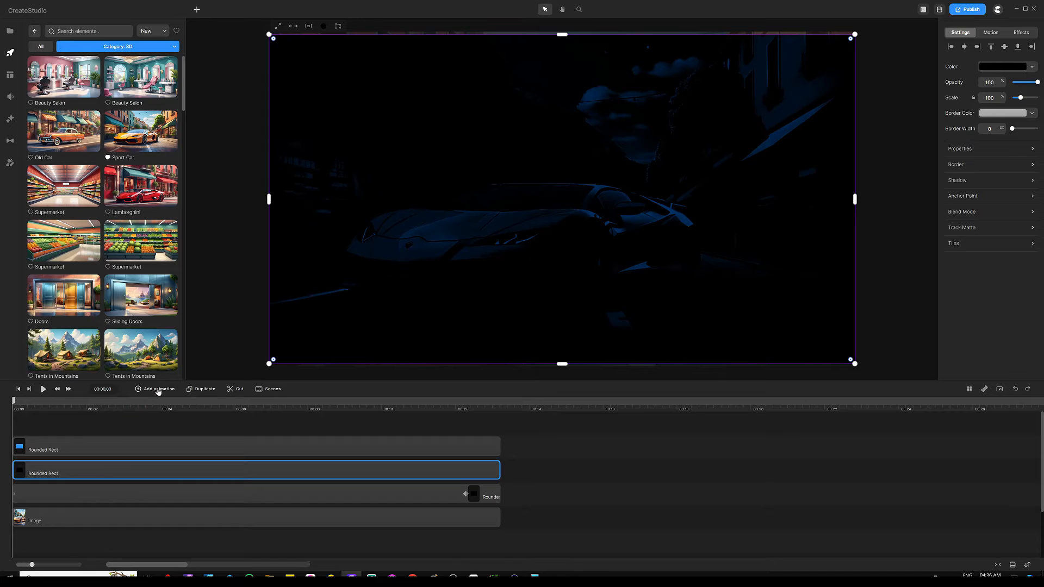
Add a Linear opacity animation fading the second rectangle to 0 at 12 seconds.
left_click(156, 389)
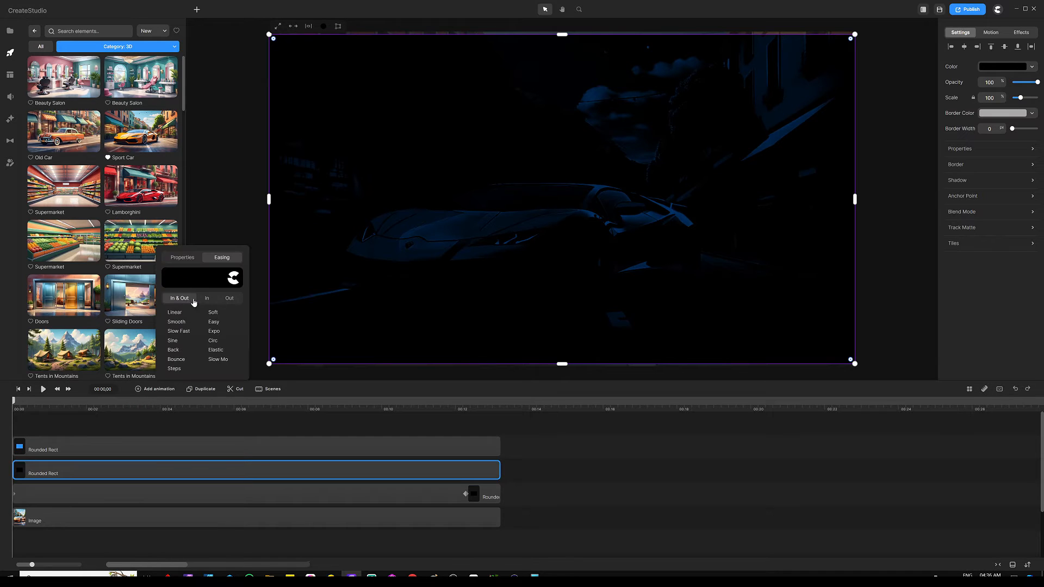
left_click(177, 314)
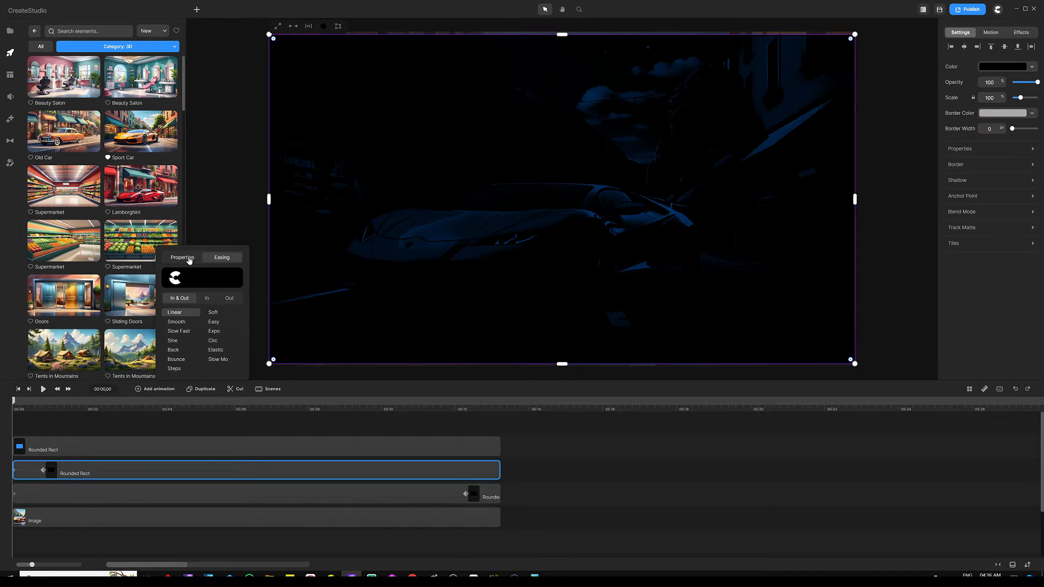
left_click(185, 257)
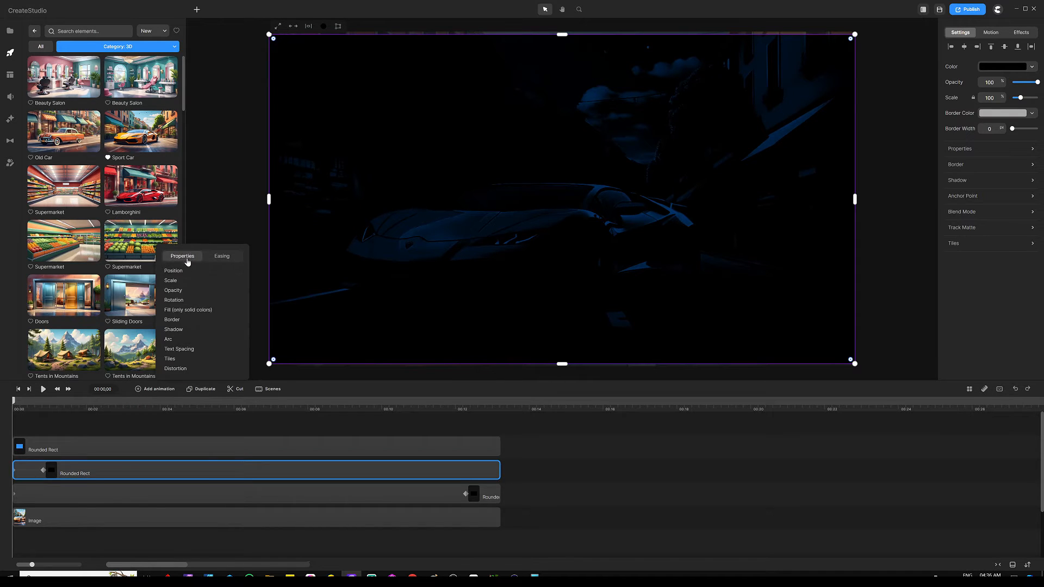
left_click(77, 424)
left_click_drag(47, 471, 466, 471)
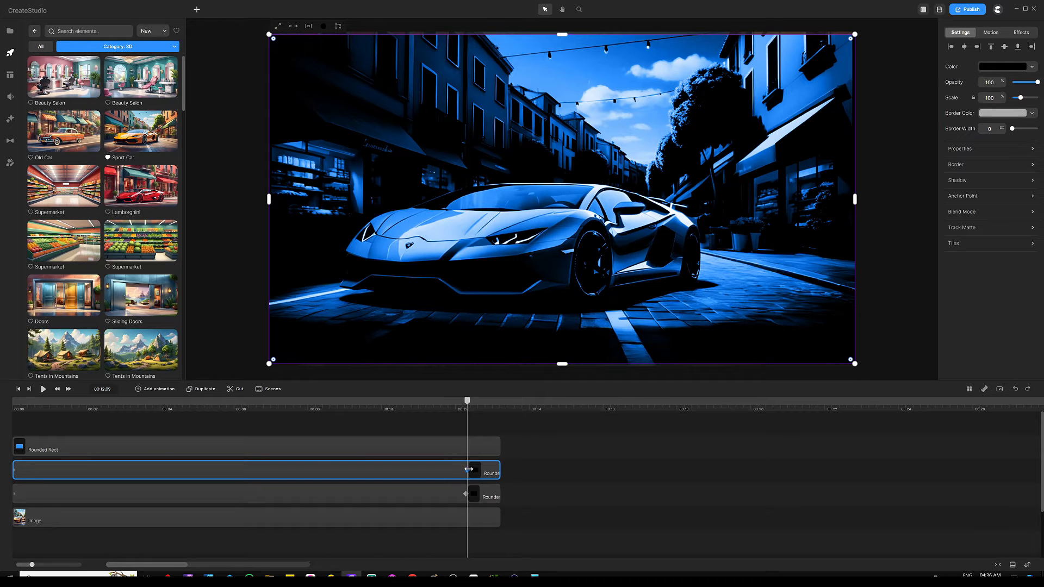
left_click_drag(467, 469, 467, 471)
left_click_drag(1036, 81, 974, 84)
Rewind the playhead to the start and select the blue rectangle layer.
left_click(448, 425)
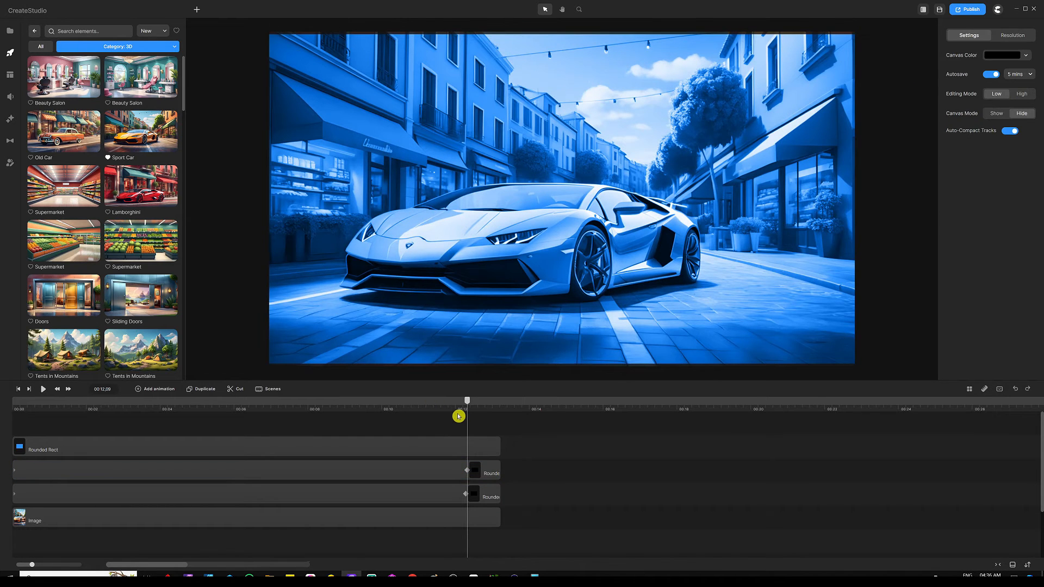
left_click_drag(465, 403, 5, 404)
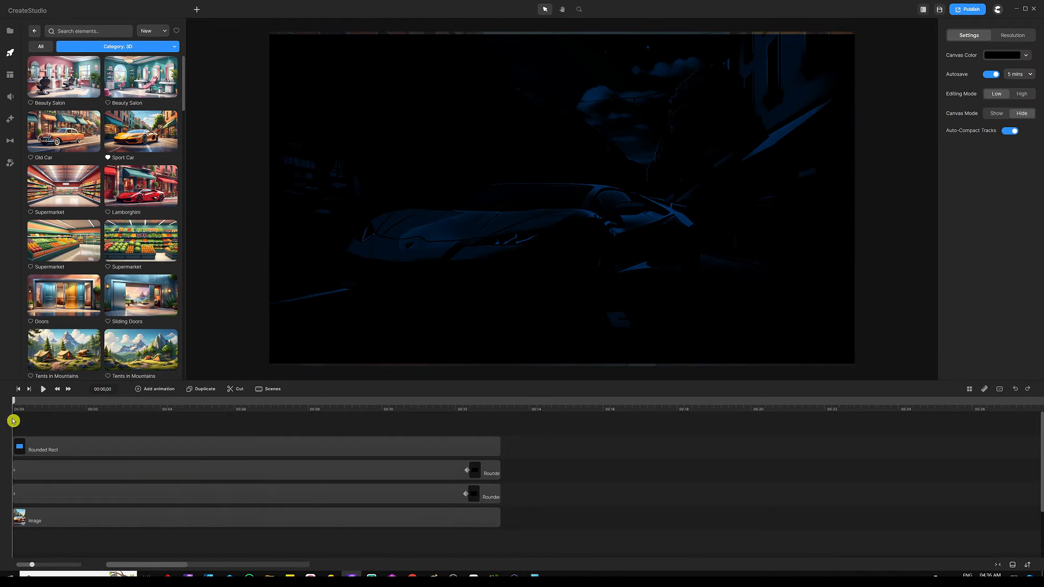
left_click(38, 444)
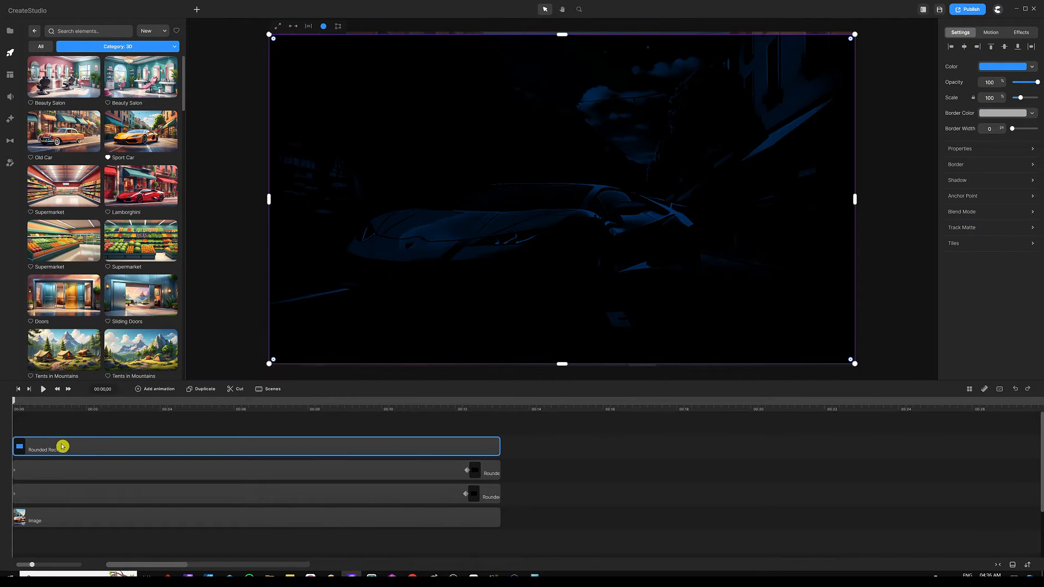
Add an eased opacity animation fading the blue Color rectangle to 0 near 12 seconds.
left_click(156, 389)
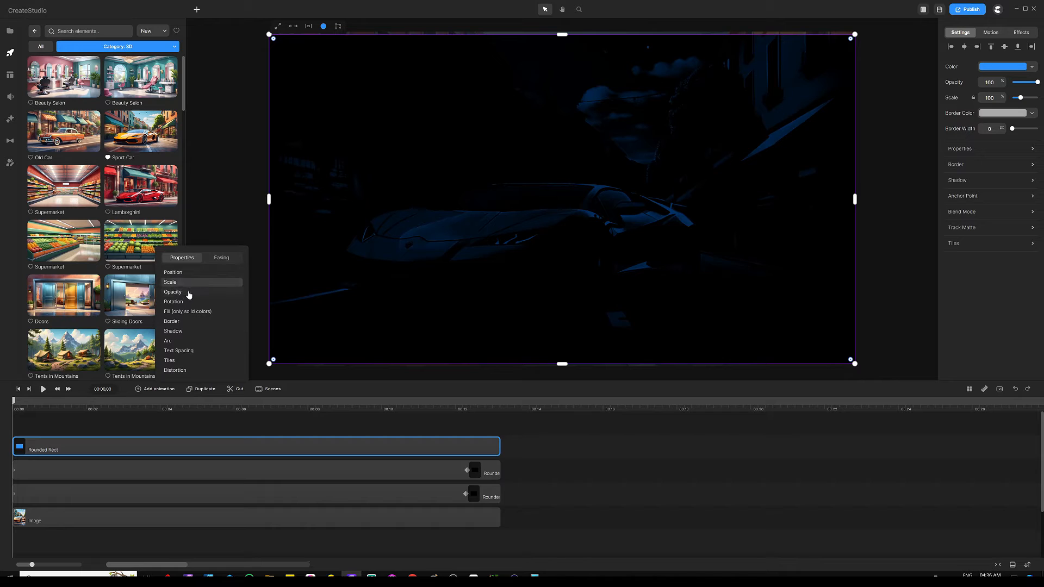
left_click(193, 292)
left_click(222, 257)
left_click(173, 321)
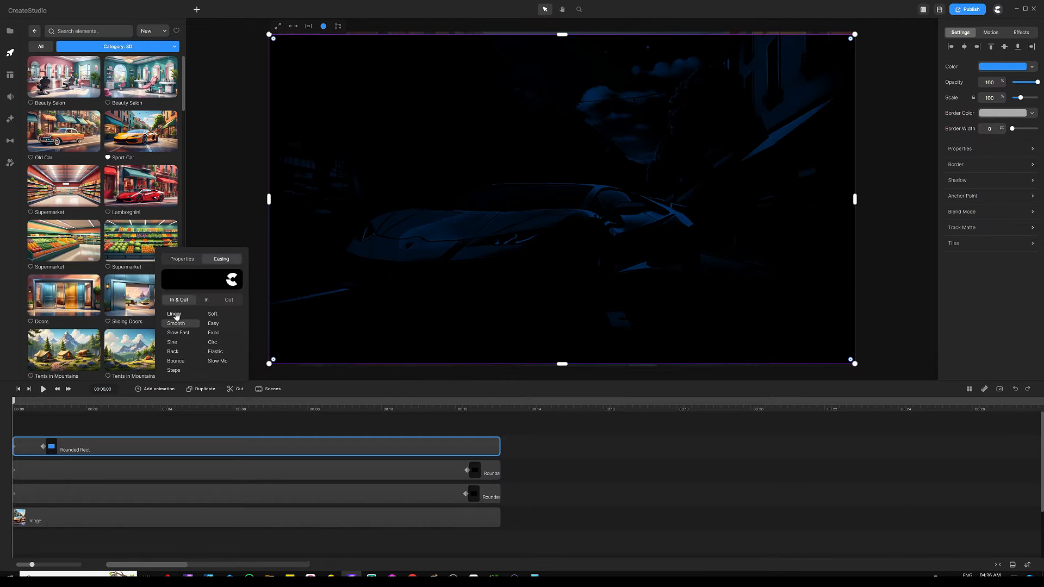
left_click(111, 427)
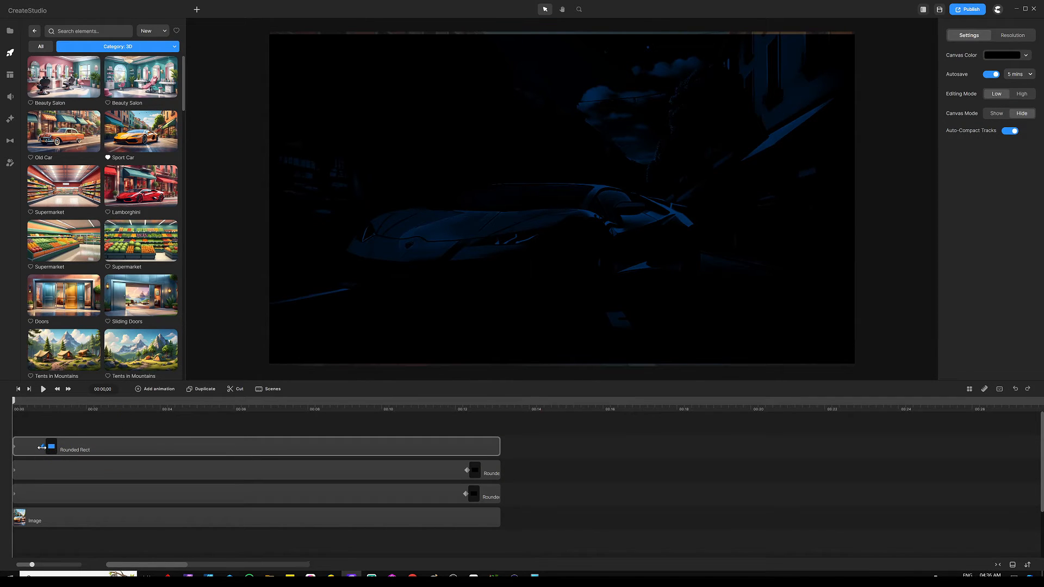
left_click_drag(44, 447, 466, 456)
left_click(466, 456)
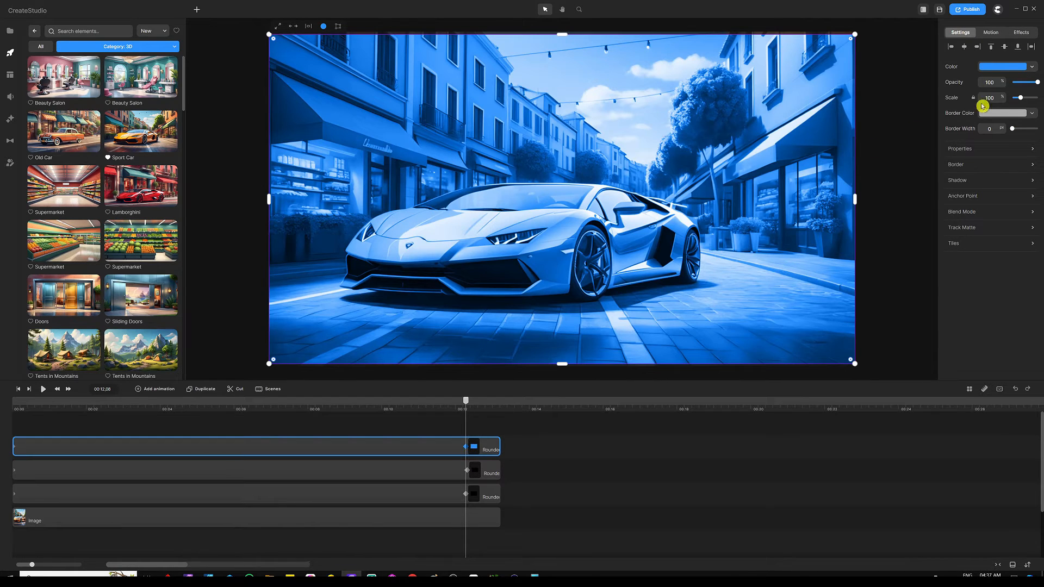
left_click_drag(1038, 80, 988, 85)
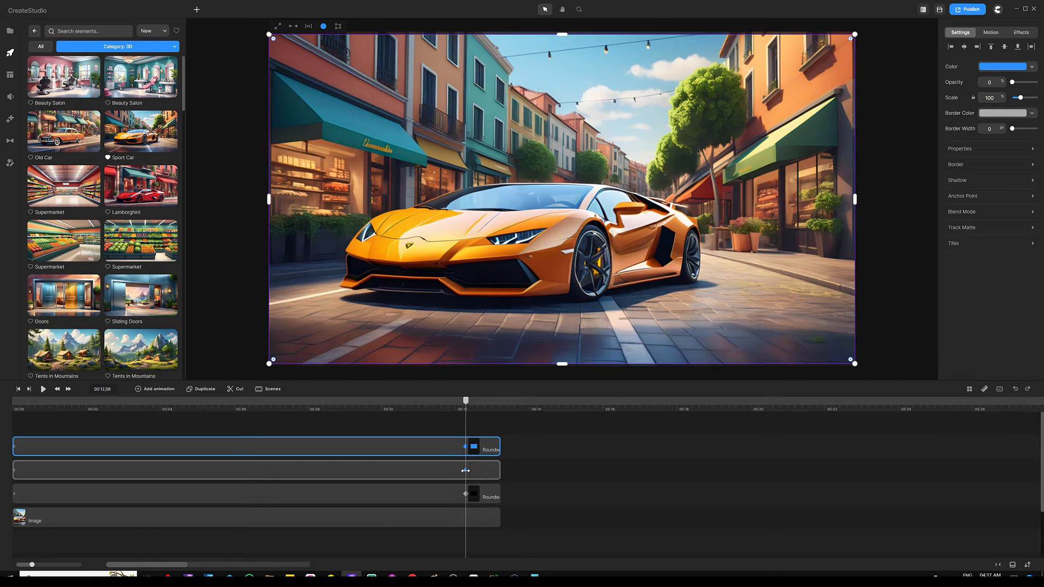
left_click(473, 466)
left_click(473, 427)
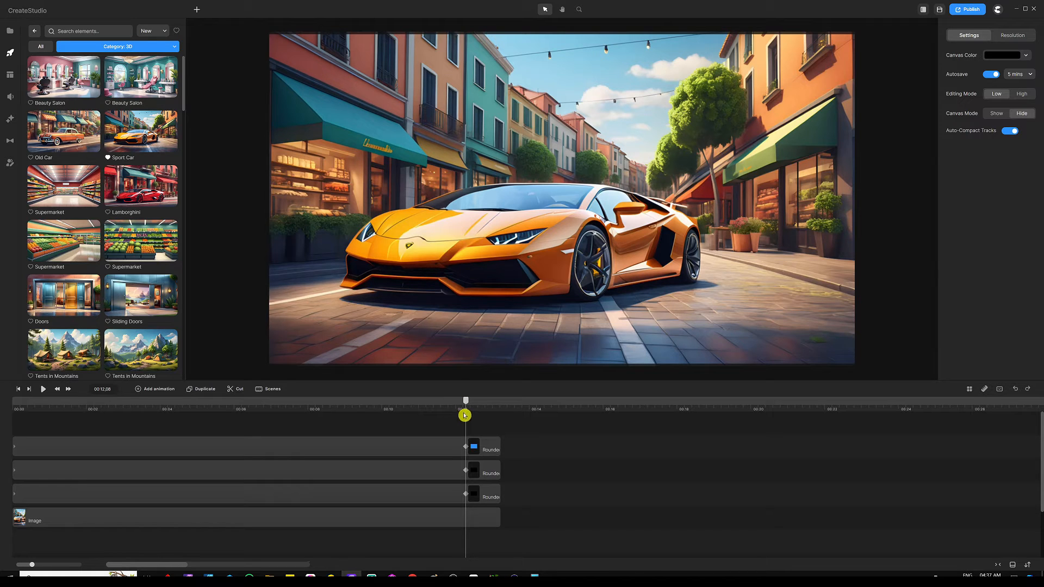
left_click_drag(466, 402, 2, 383)
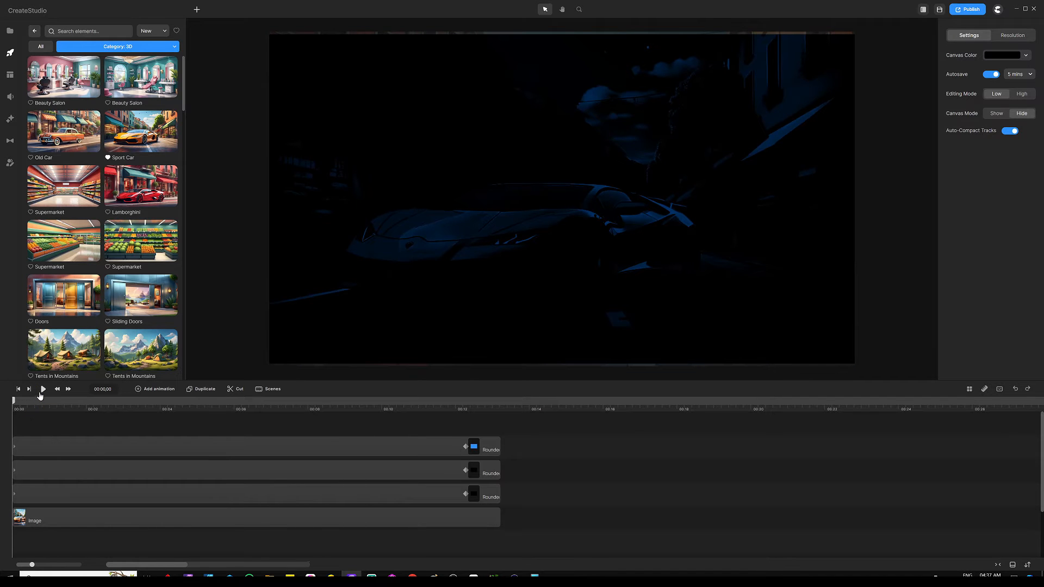
left_click(43, 389)
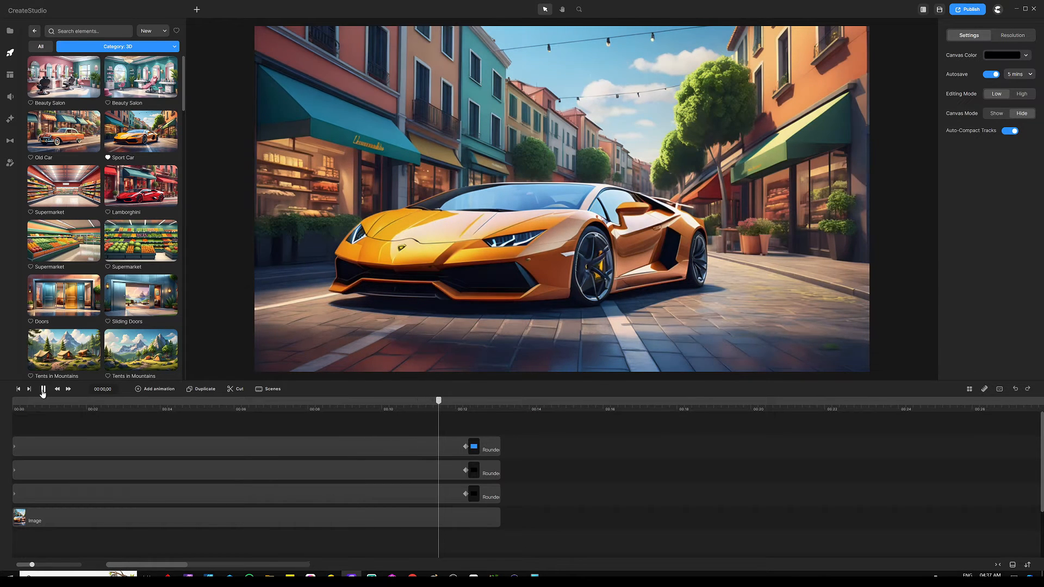
left_click(43, 392)
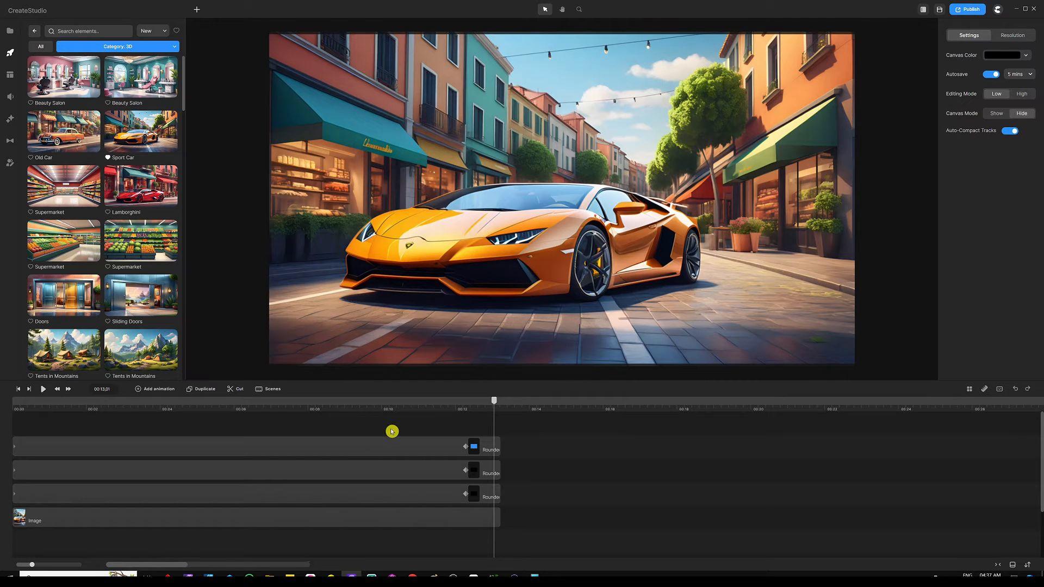
Select all three rounded-rectangle layers and group them with Ctrl+G.
left_click_drag(391, 429, 304, 495)
left_click(305, 496)
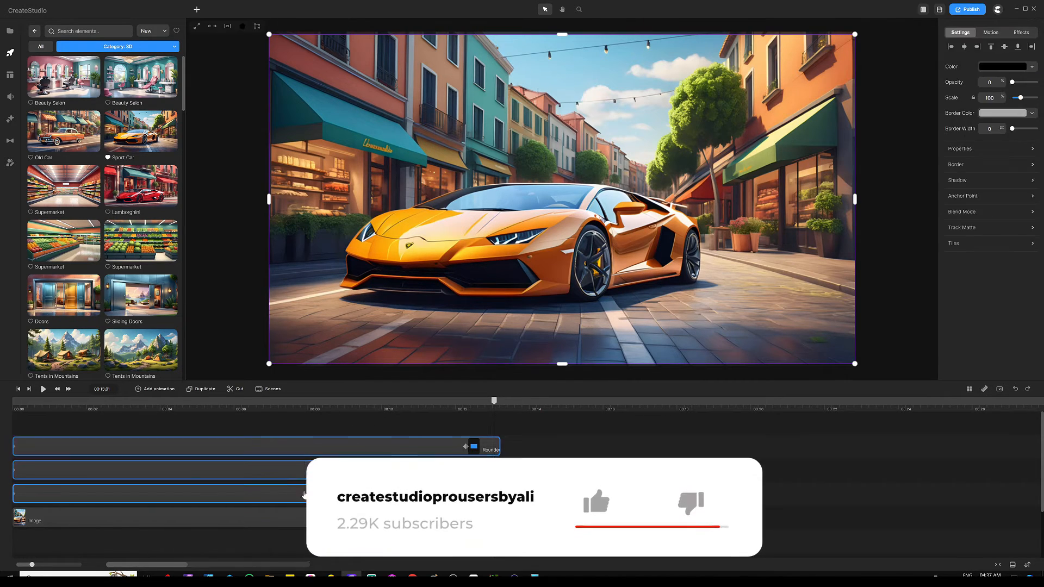
left_click_drag(489, 420, 440, 495)
key("ctrl+g")
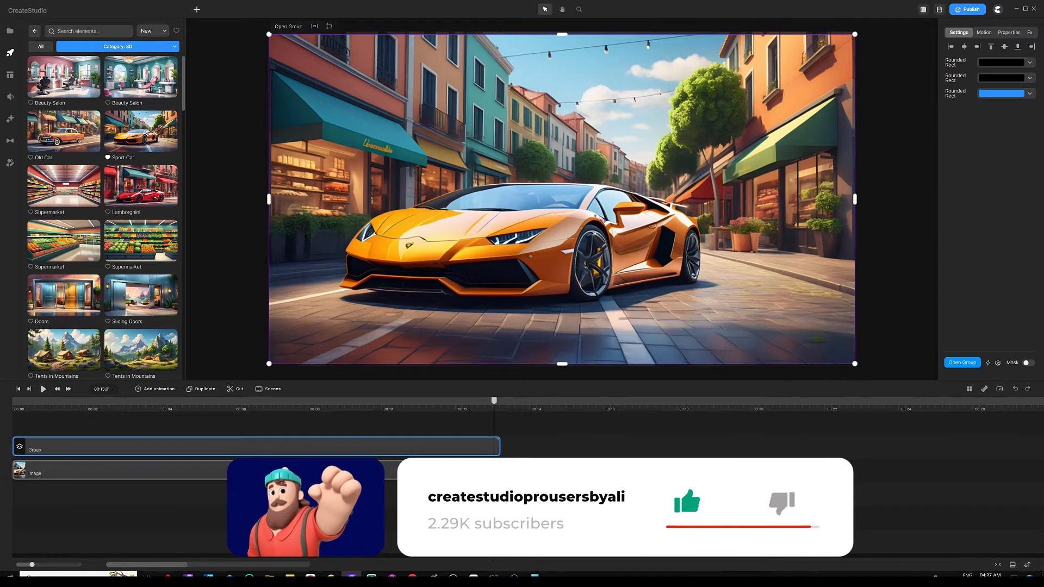
left_click(350, 451)
right_click(350, 450)
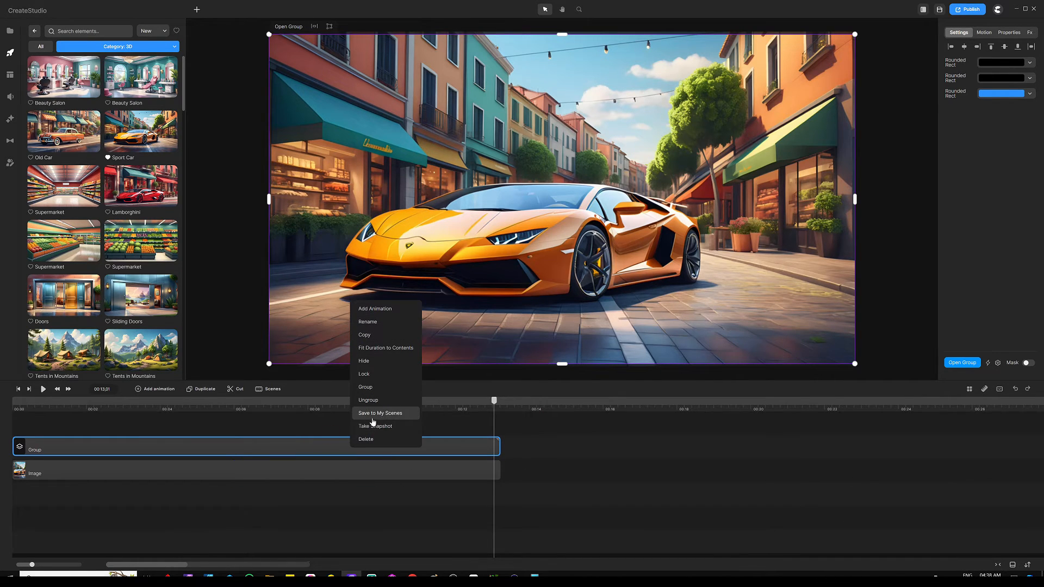
left_click(294, 430)
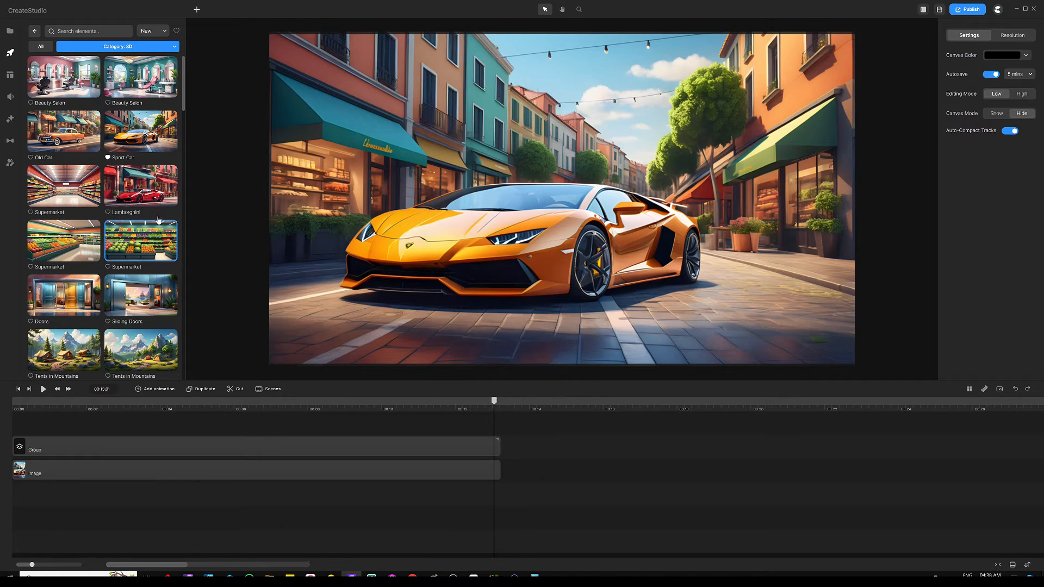
Add the red Lamborghini image after the first scene and lengthen its clip.
left_click_drag(133, 192, 541, 452)
left_click_drag(552, 409, 525, 408)
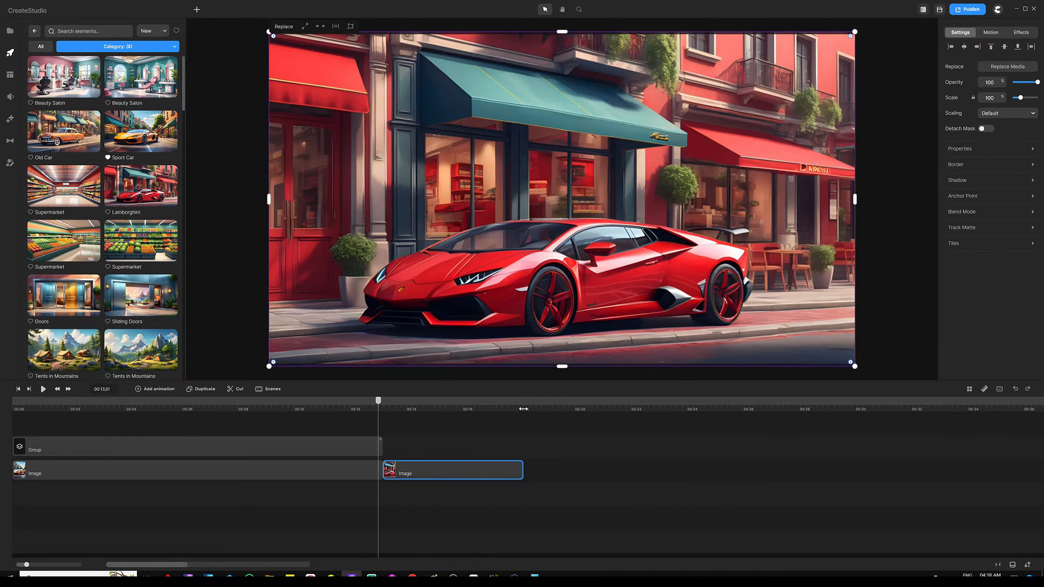
left_click_drag(520, 471, 861, 469)
left_click(543, 446)
Place a copy of the overlay Group above the Lamborghini clip.
left_click(273, 444)
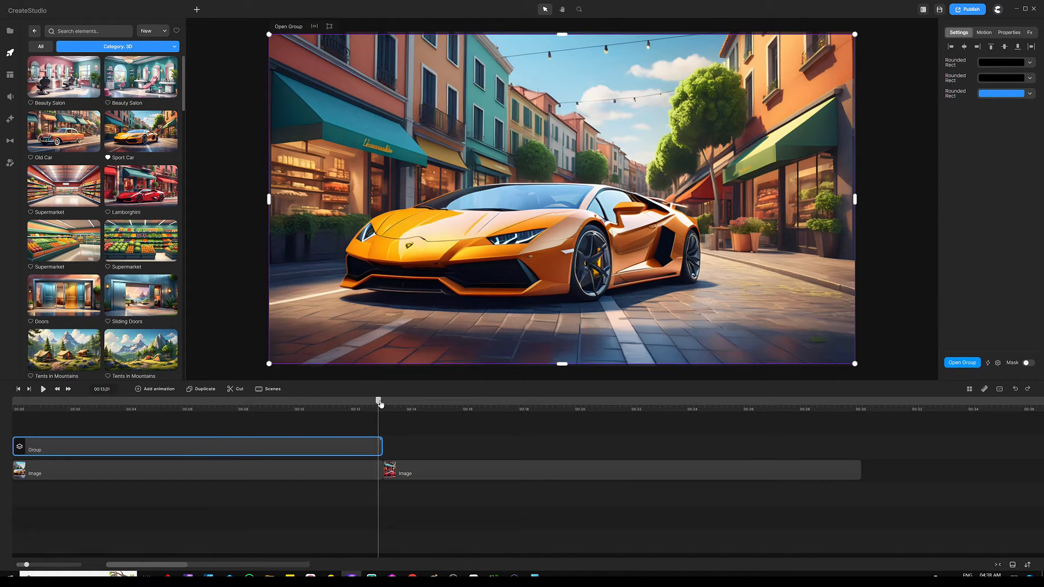
left_click(331, 455)
left_click_drag(331, 455, 552, 469)
left_click(445, 438)
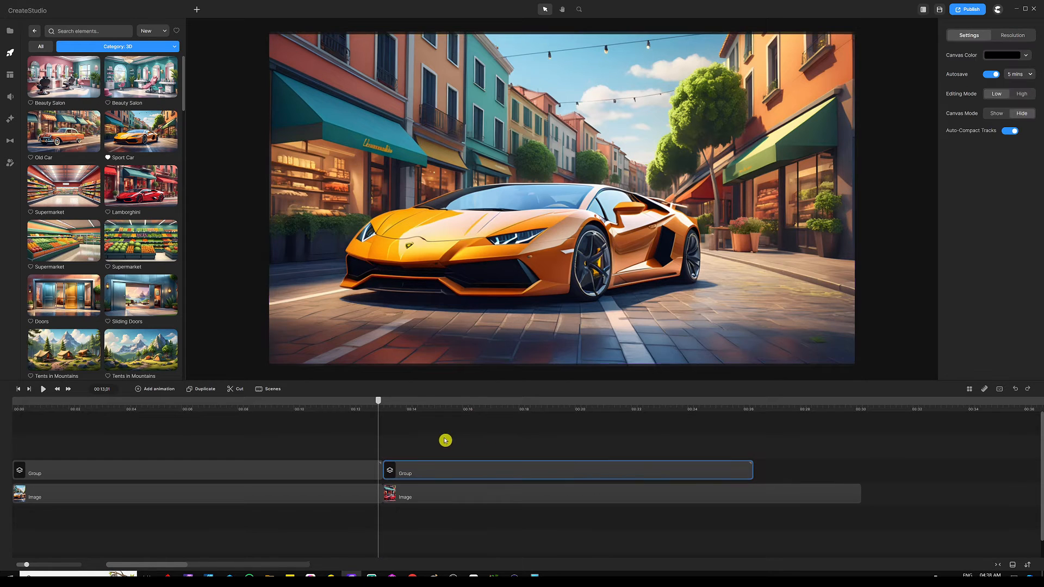
Play the second scene from its start, then move back into the first scene.
left_click_drag(378, 401, 385, 402)
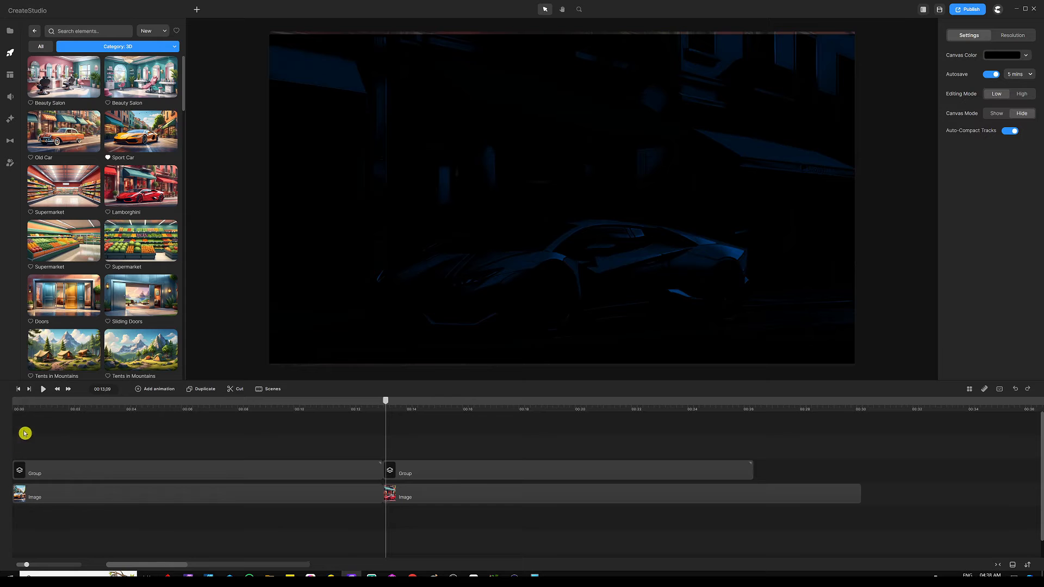
left_click(42, 390)
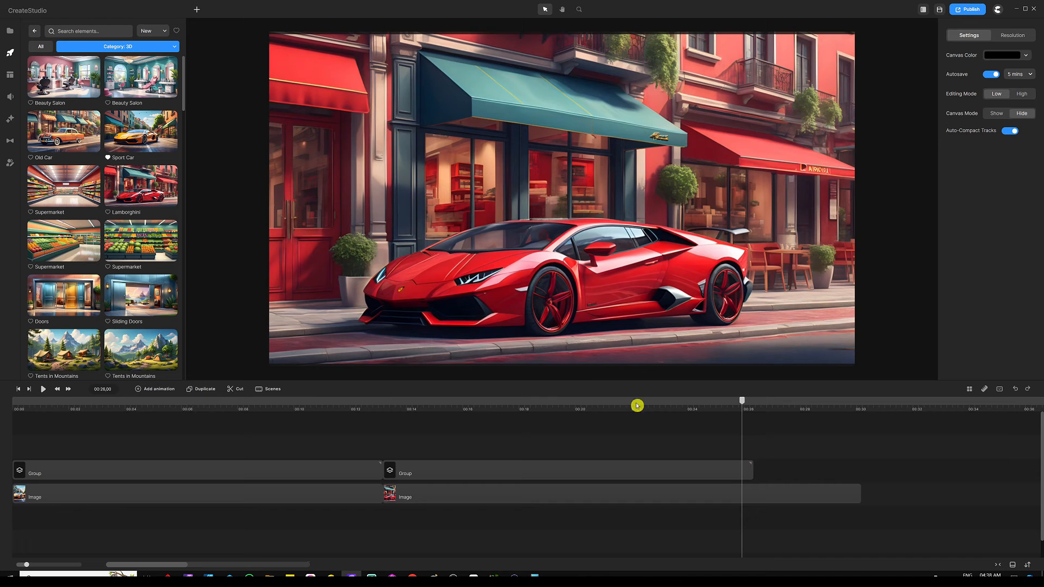
left_click_drag(740, 408, 2, 397)
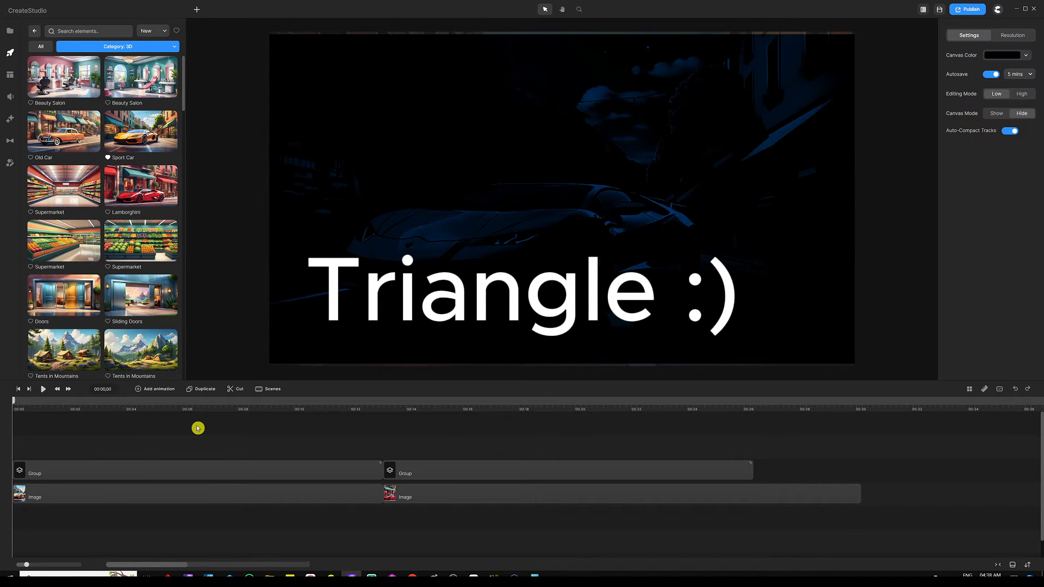
Add a Triangle shape and change its fill from blue to pale yellow (faffba).
key("t")
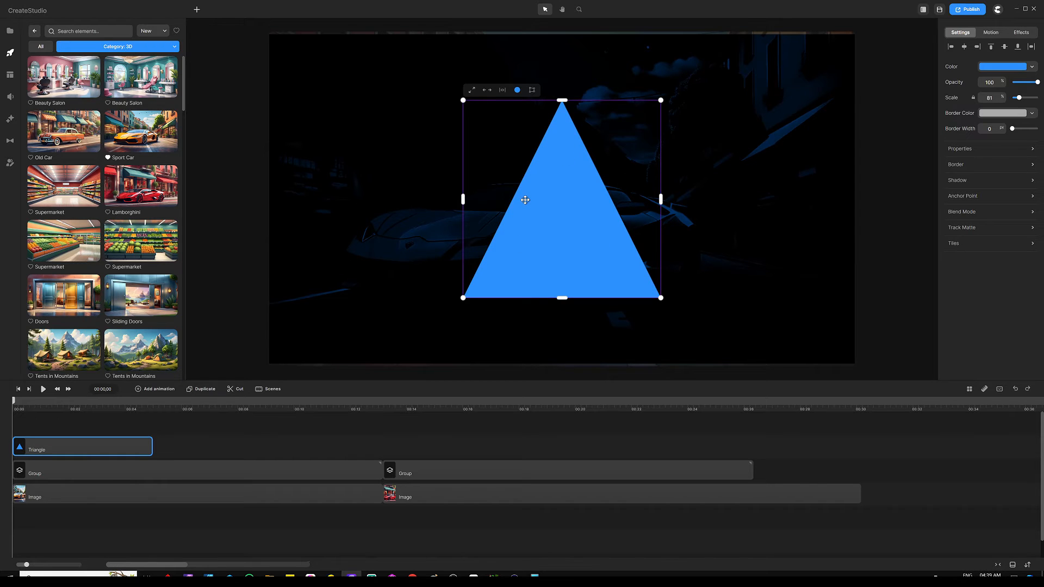
left_click(992, 70)
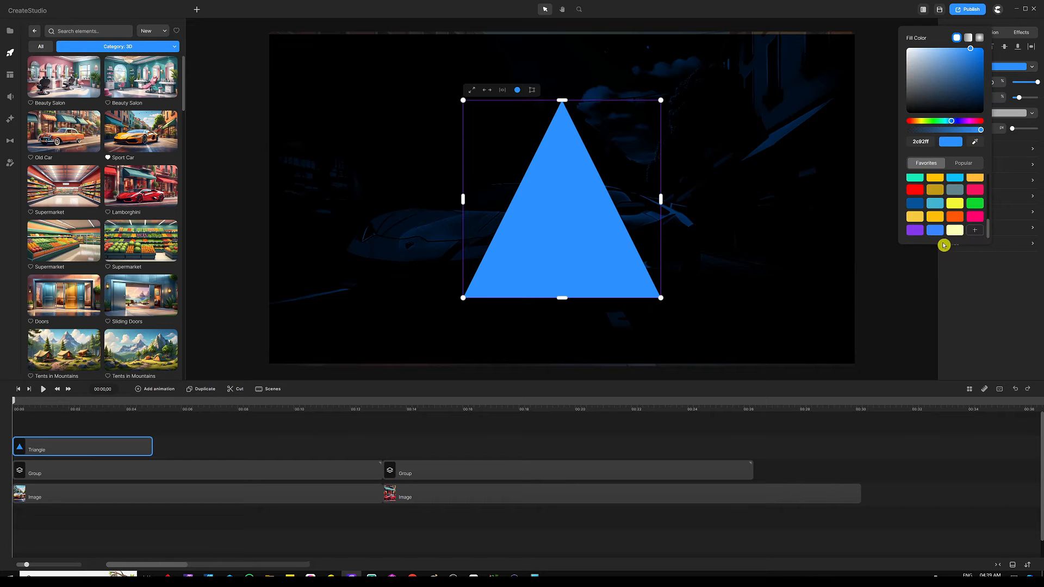
left_click(954, 230)
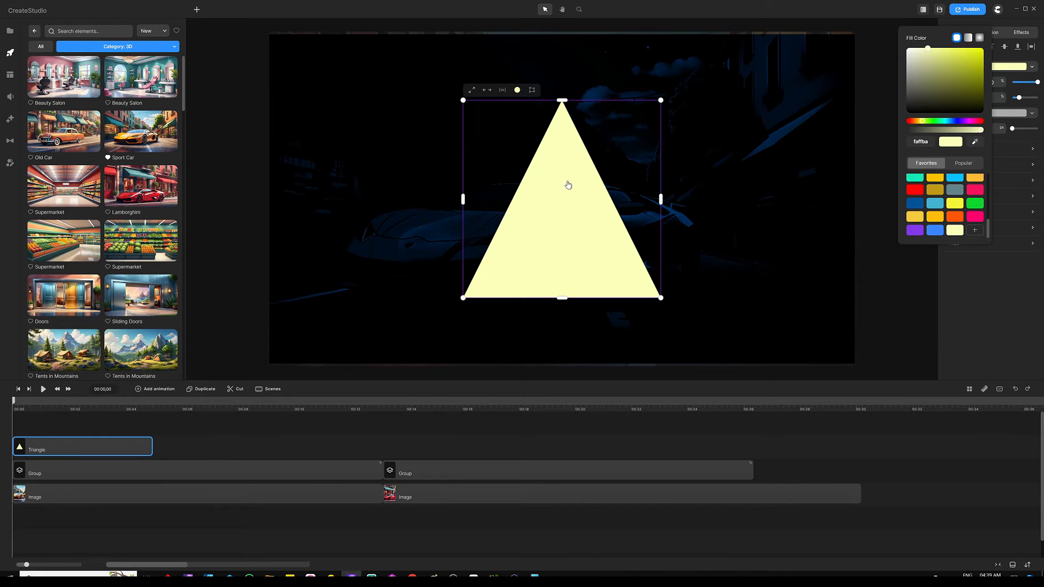
Rotate the triangle, narrow both sides and stretch its top into a long slanted beam.
scroll(538, 166, "down", 3)
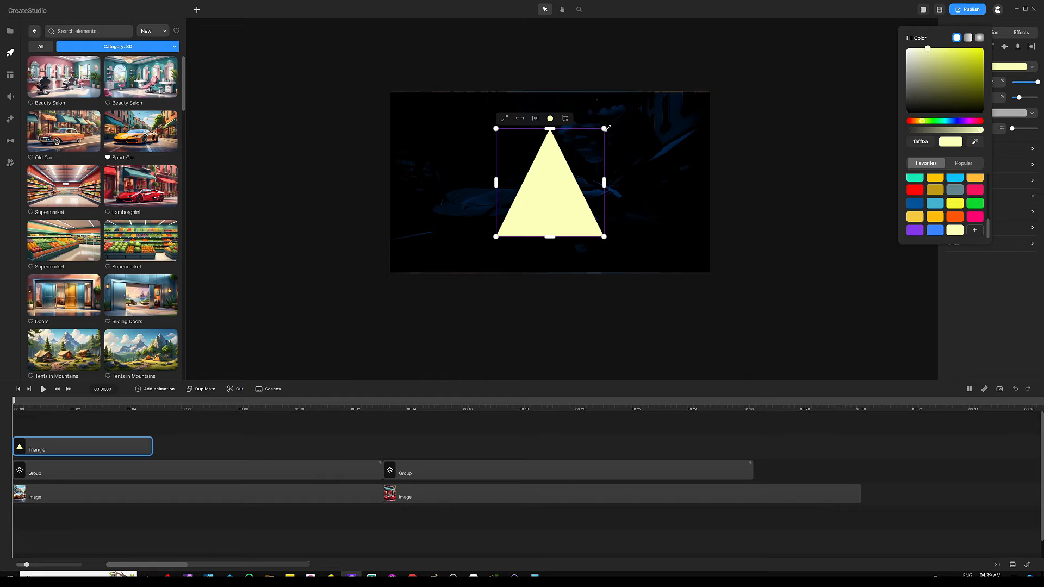
left_click_drag(611, 123, 464, 213)
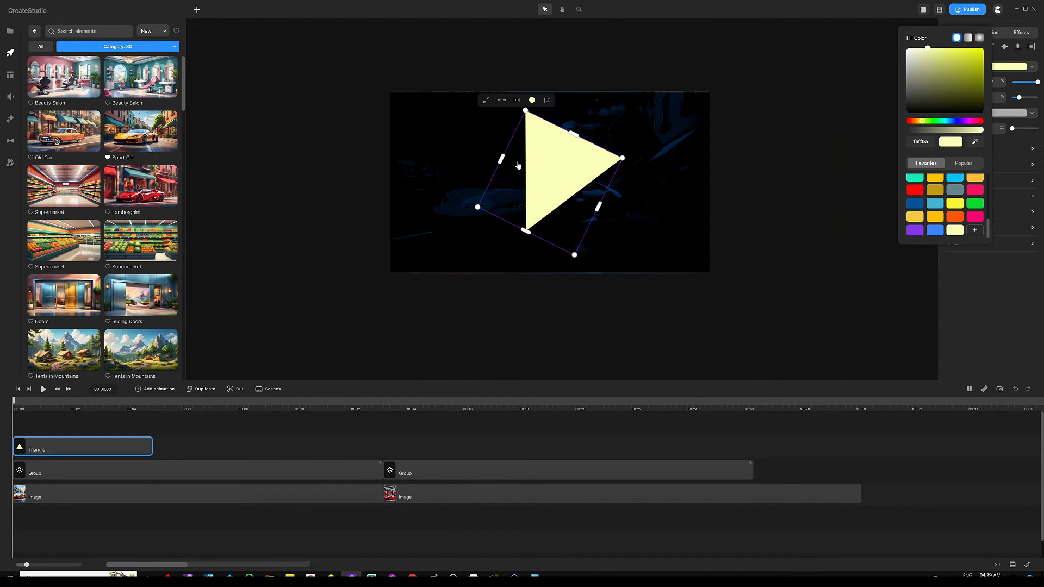
left_click_drag(501, 158, 550, 183)
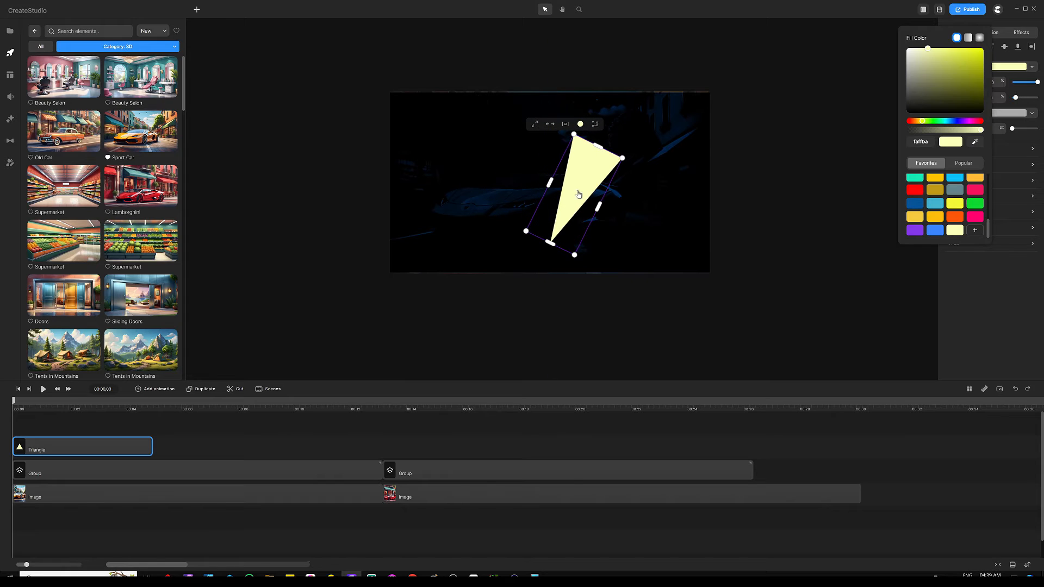
left_click_drag(602, 209, 539, 175)
left_click_drag(587, 141, 668, 43)
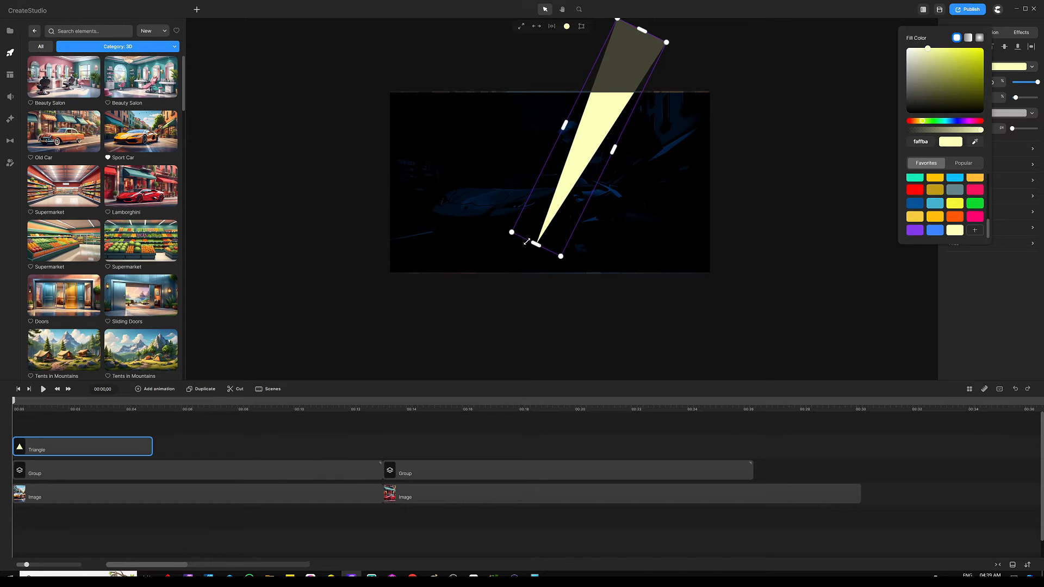
left_click_drag(554, 215, 600, 214)
Move the beam across the car and extend its clip to 13s.
key("ctrl+0")
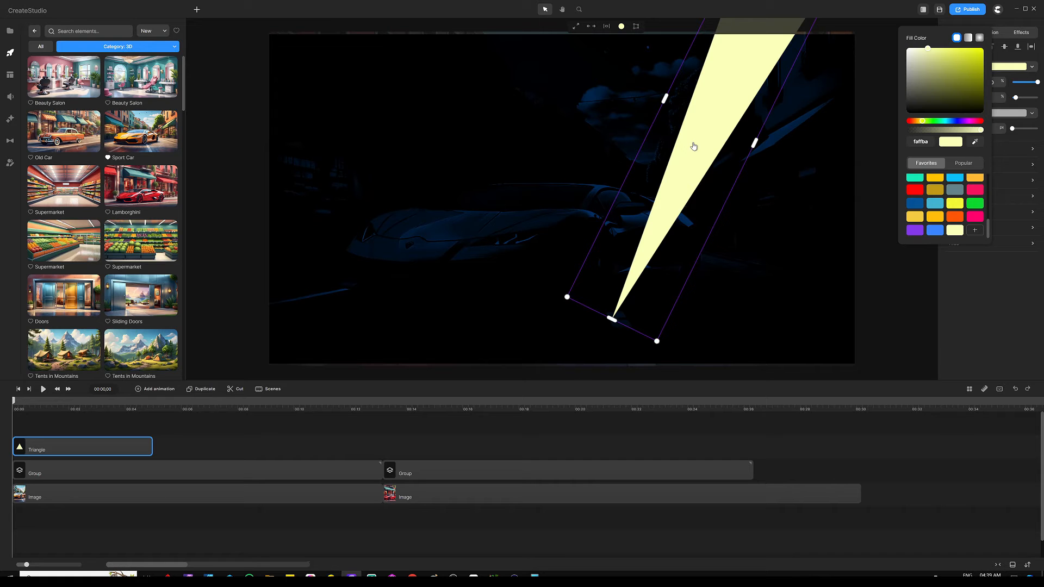
left_click_drag(694, 143, 725, 130)
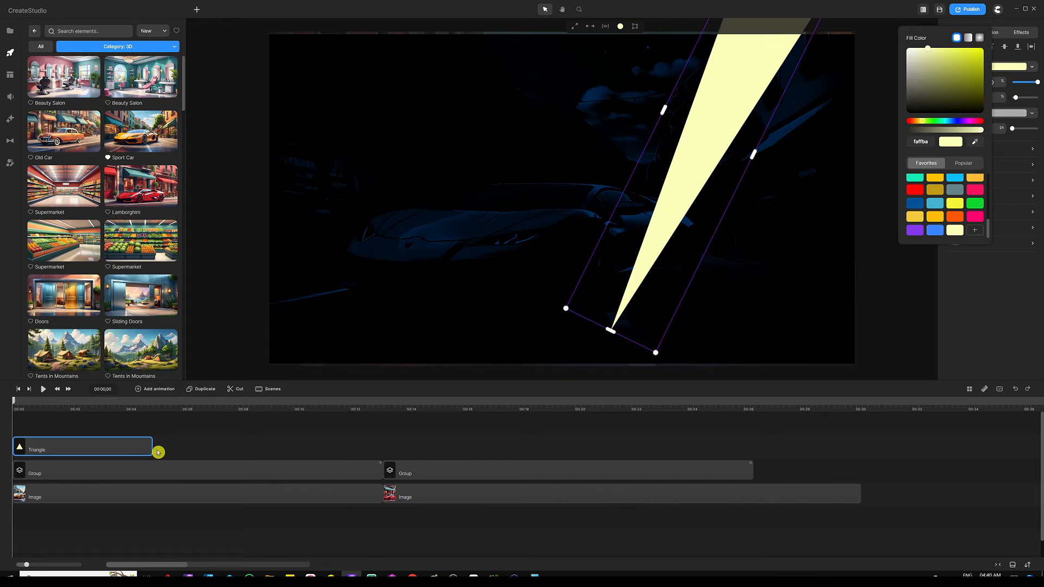
left_click_drag(152, 447, 383, 449)
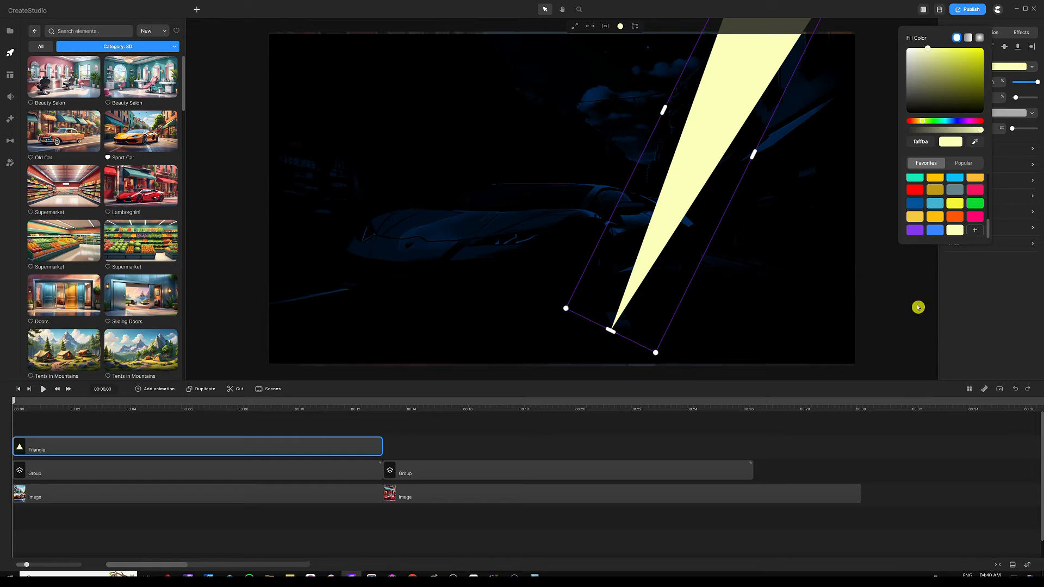
left_click(971, 322)
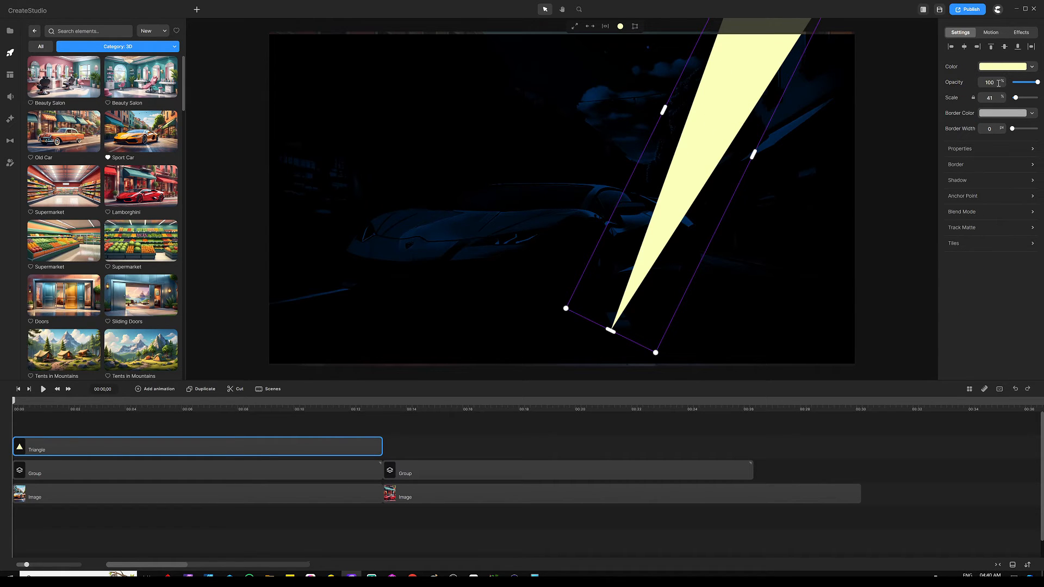
Set the beam's opacity to 42 and apply a Blur effect to it.
left_click_drag(998, 83, 976, 82)
left_click(1013, 312)
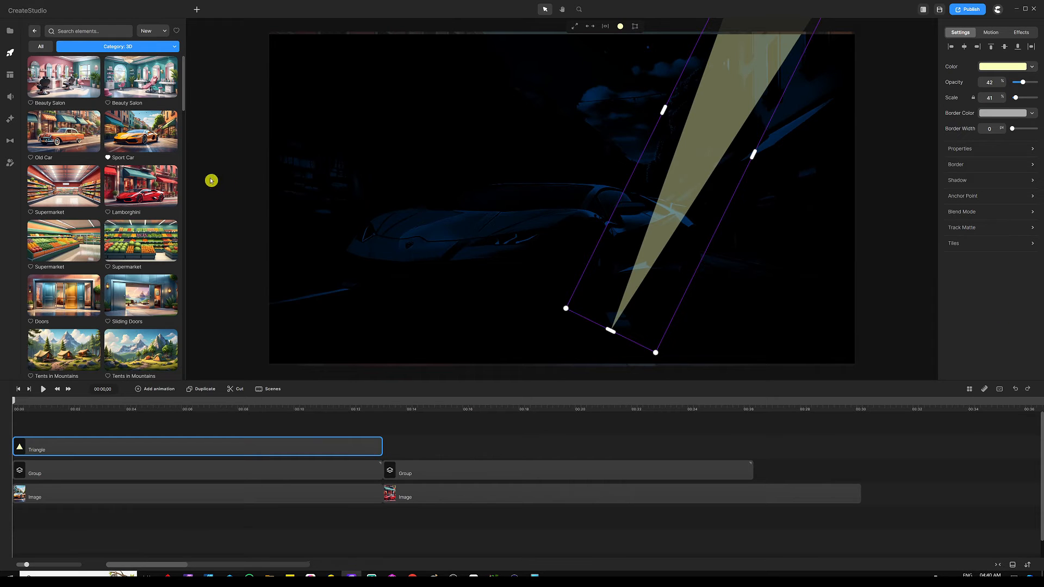
left_click(10, 121)
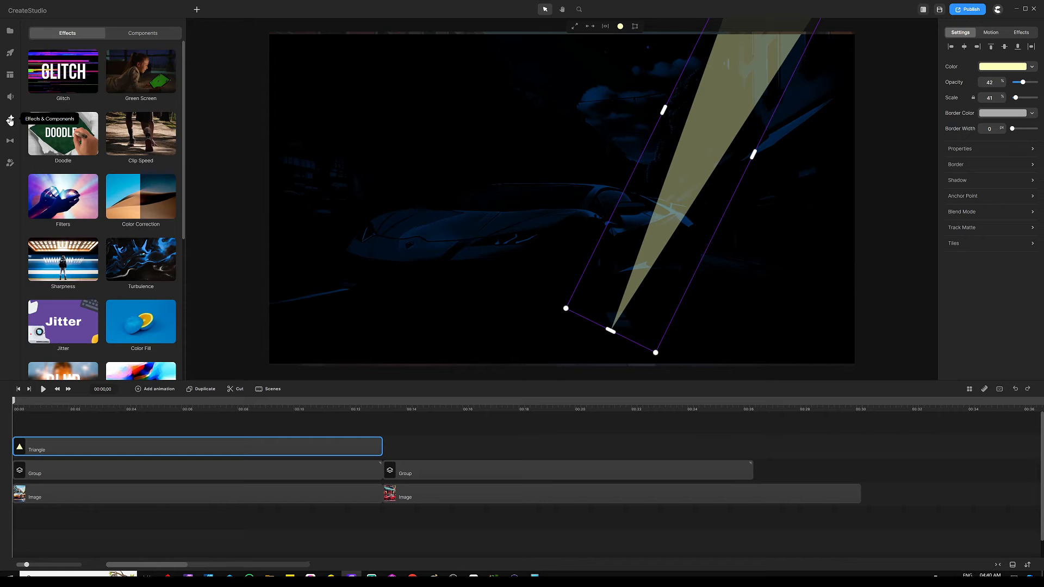
scroll(57, 163, "down", 2)
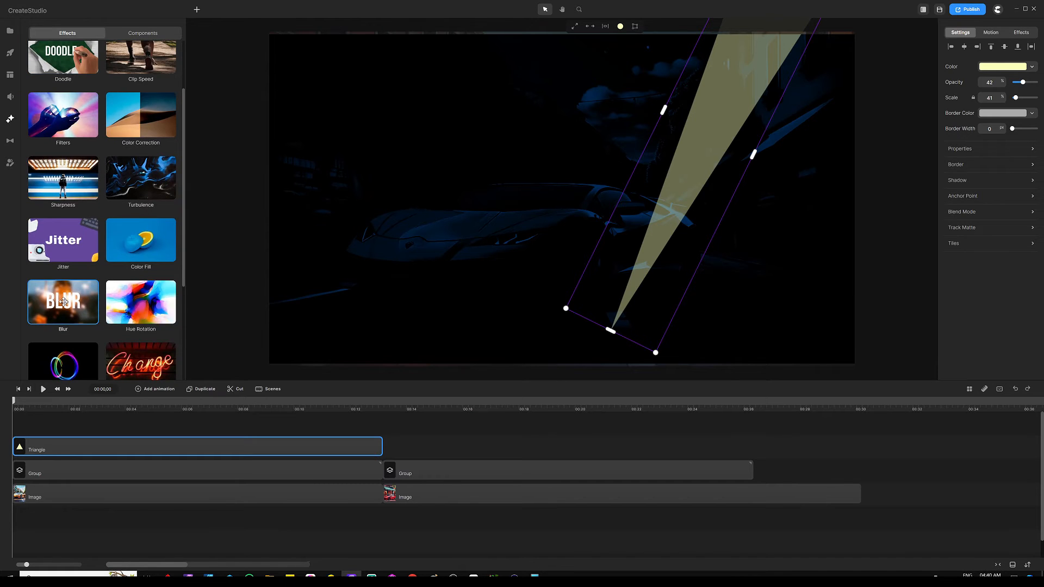
left_click_drag(65, 297, 710, 163)
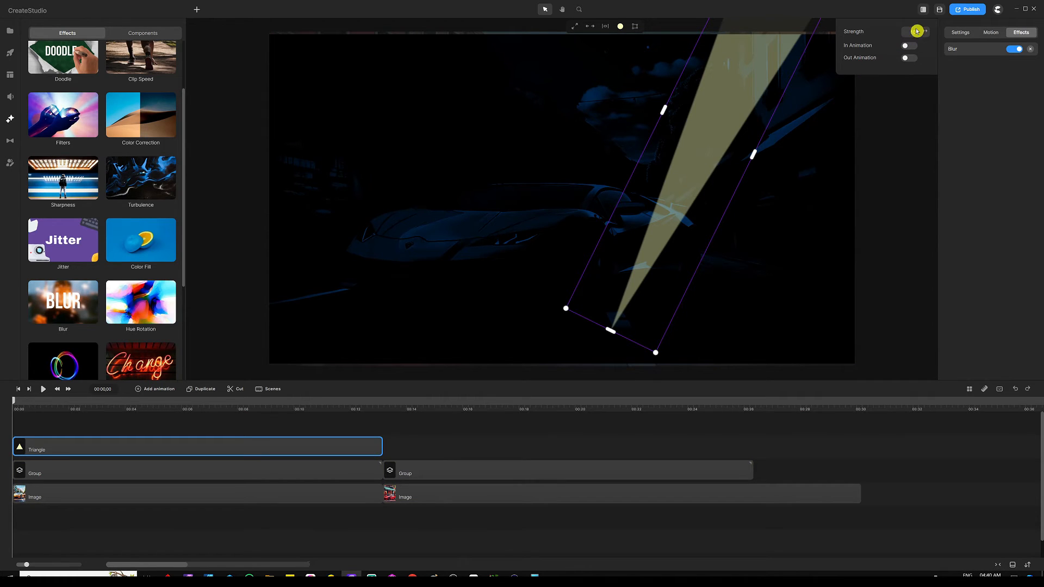
Set the blur strength to 326 and nudge the beam slightly left.
left_click_drag(918, 32, 900, 34)
left_click(891, 33)
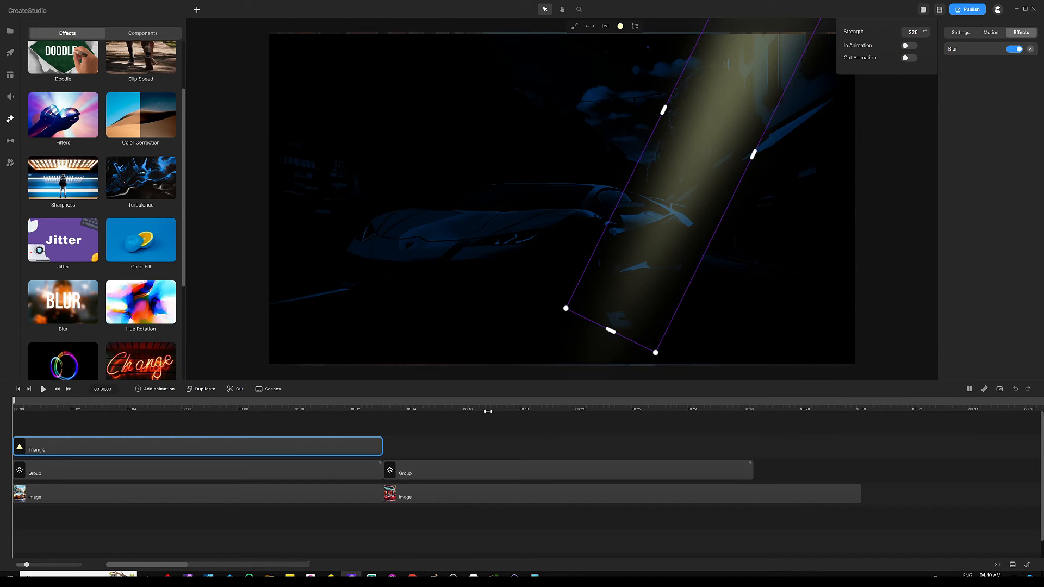
left_click(535, 441)
left_click(647, 248)
left_click_drag(660, 240, 650, 233)
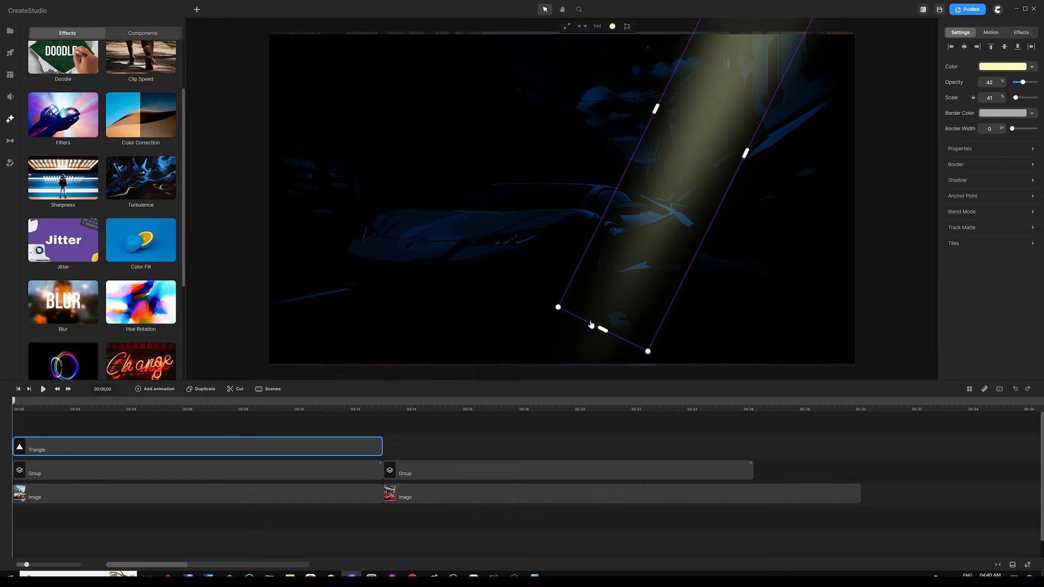
Rotate the beam clockwise, move it over the car, and widen it to scale 58.
left_click_drag(652, 360, 622, 357)
left_click_drag(650, 243, 602, 243)
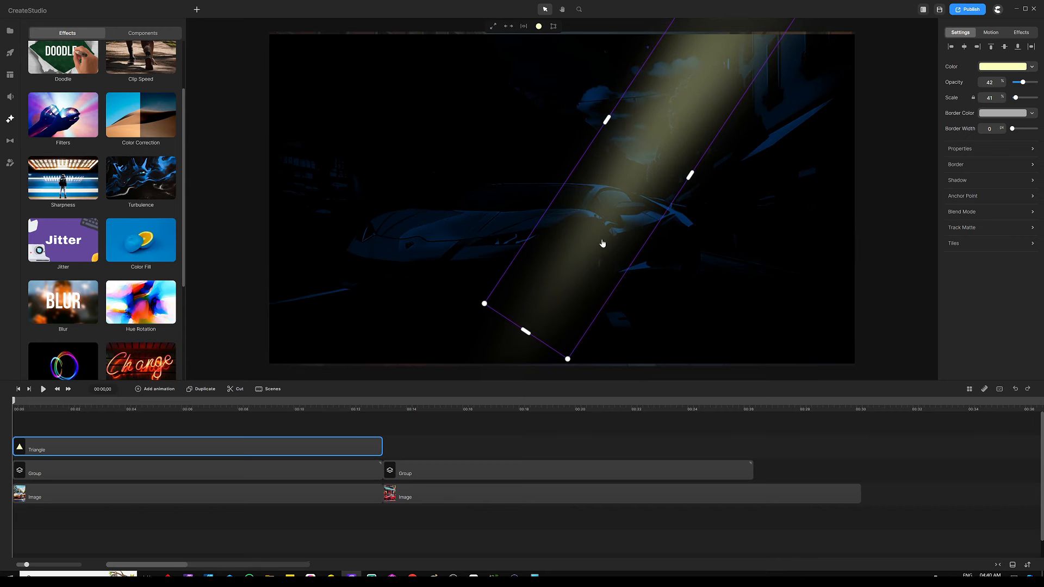
left_click_drag(684, 185, 717, 206)
left_click_drag(644, 232, 632, 227)
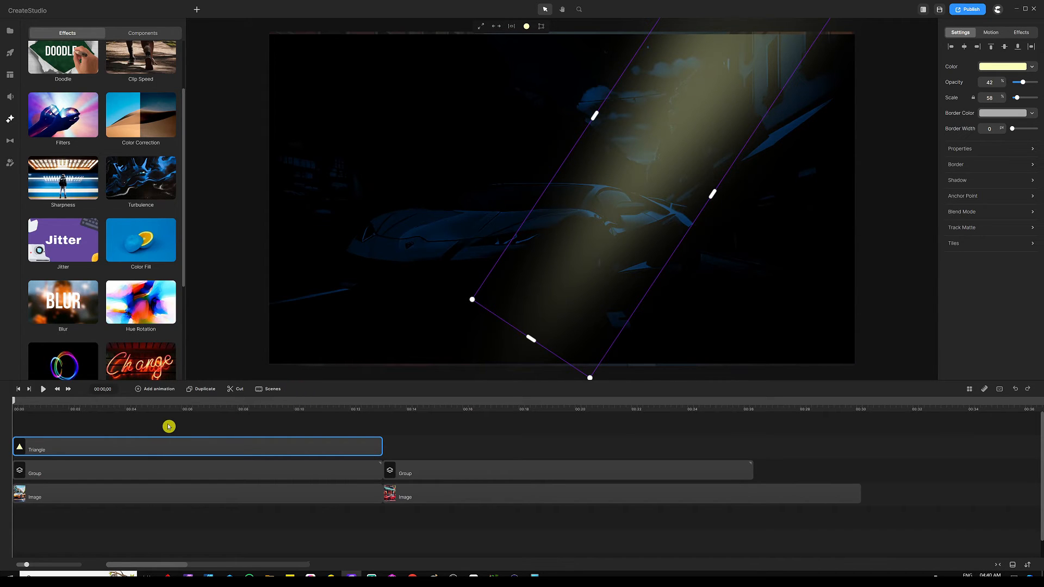
Add an animation to the beam with Position, Scale, Rotation and Fill enabled.
left_click(158, 390)
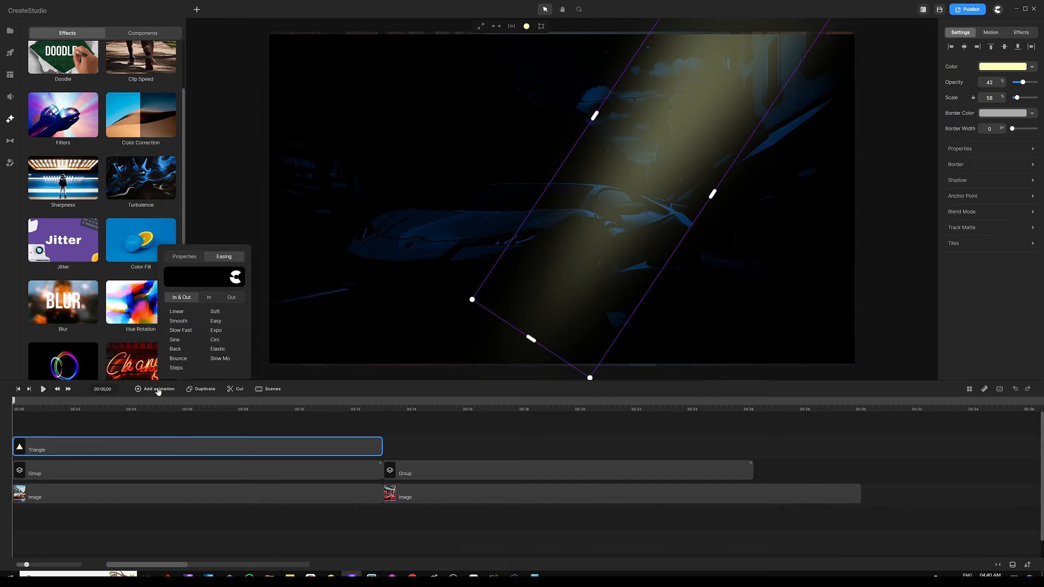
left_click(184, 256)
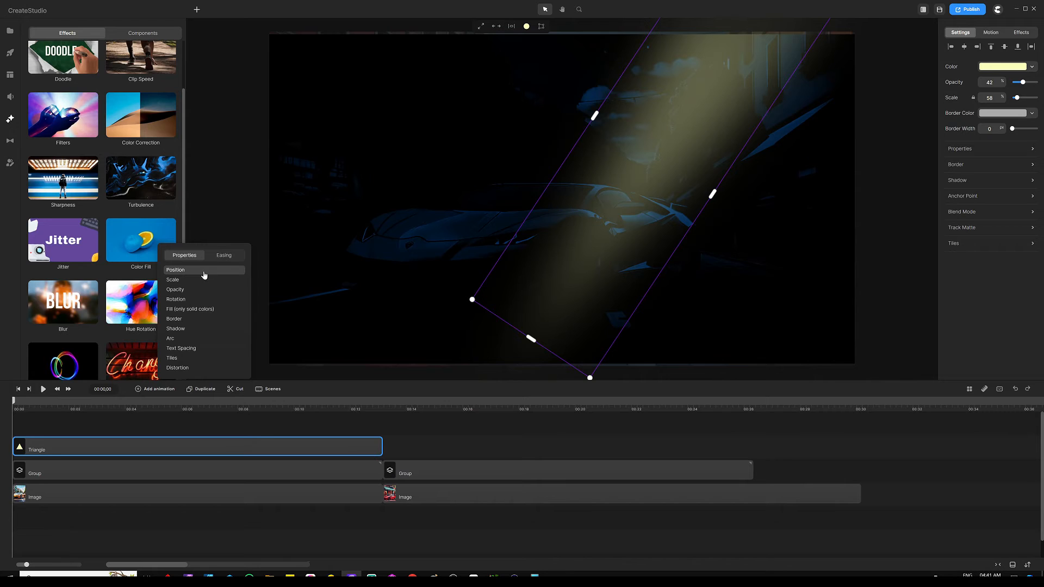
left_click(204, 275)
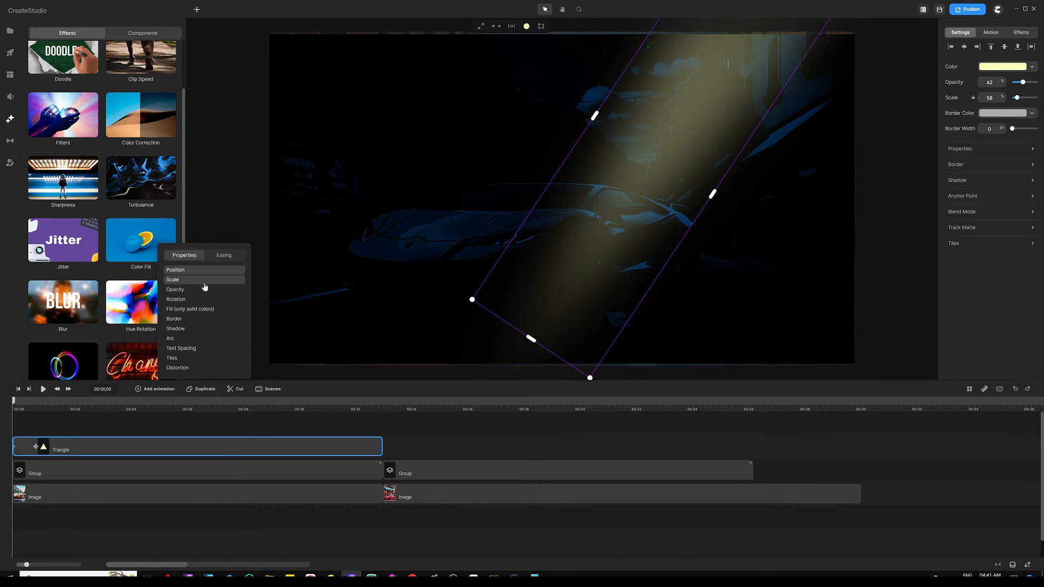
left_click(203, 281)
left_click(203, 299)
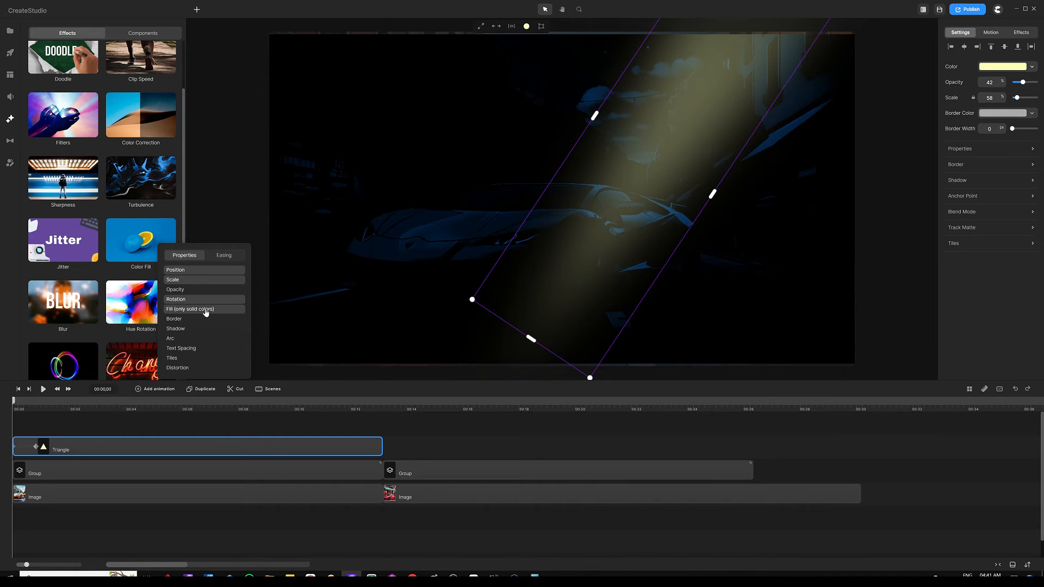
left_click(205, 310)
left_click(311, 424)
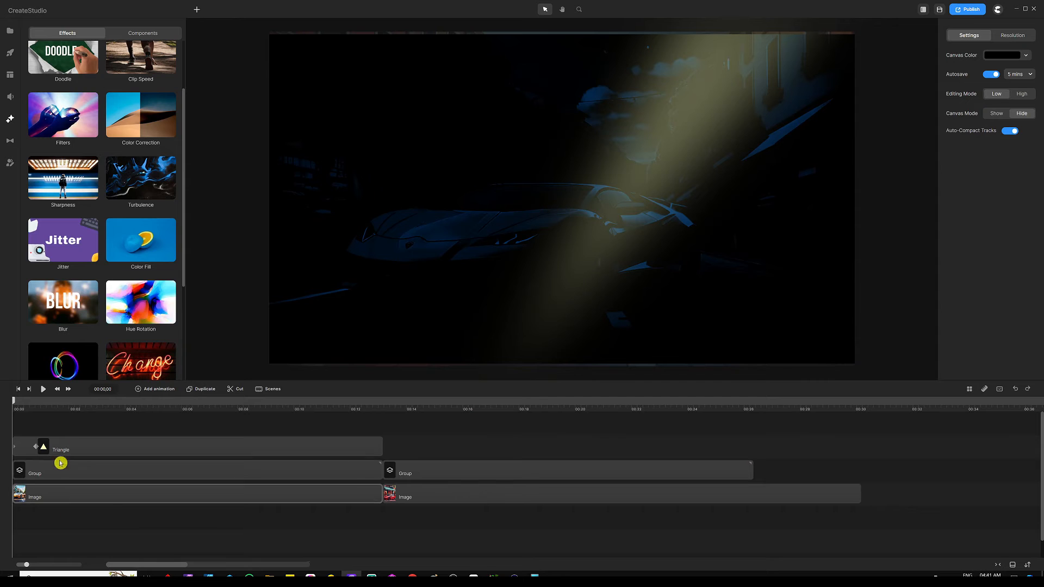
On the beam's starting keyframe, set its colour to white.
left_click(103, 446)
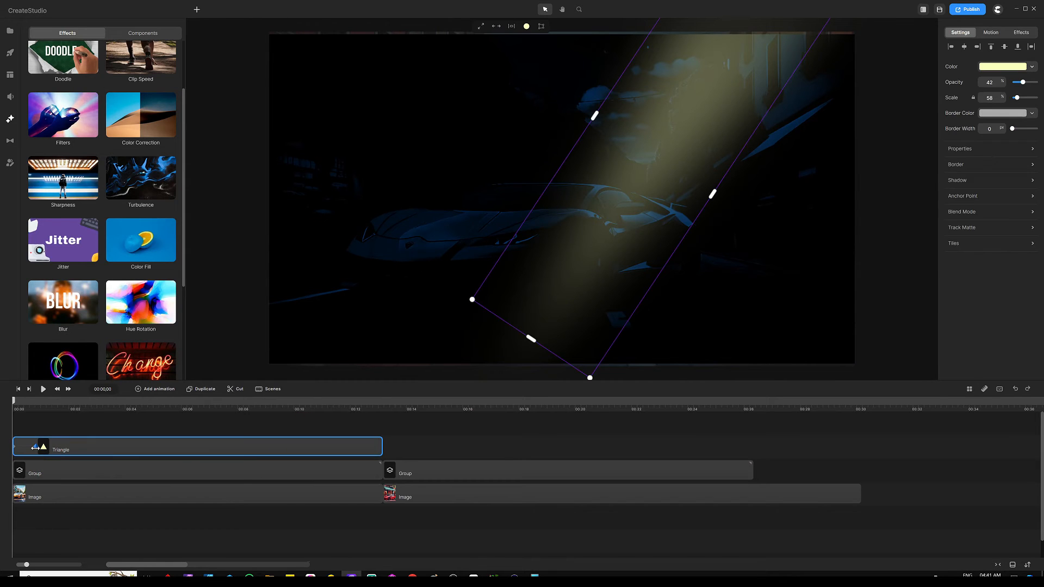
left_click(361, 447)
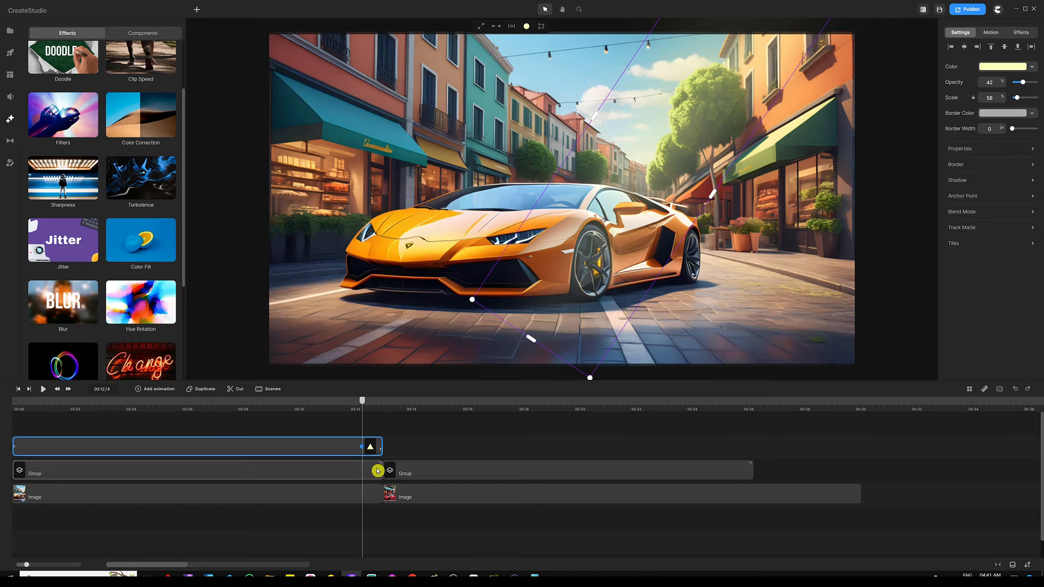
double_click(70, 450)
right_click(73, 449)
left_click(36, 436)
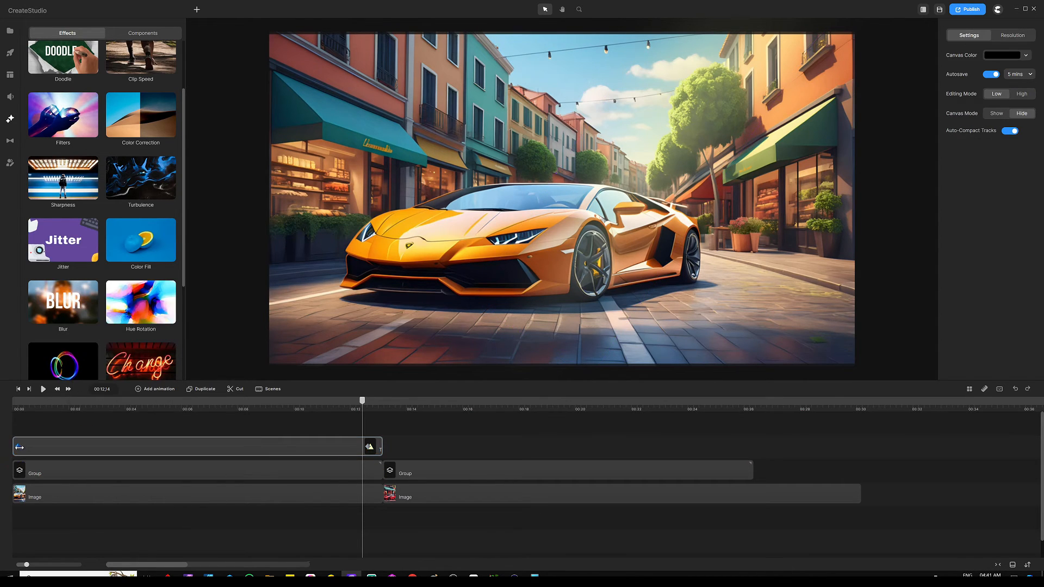
left_click(19, 447)
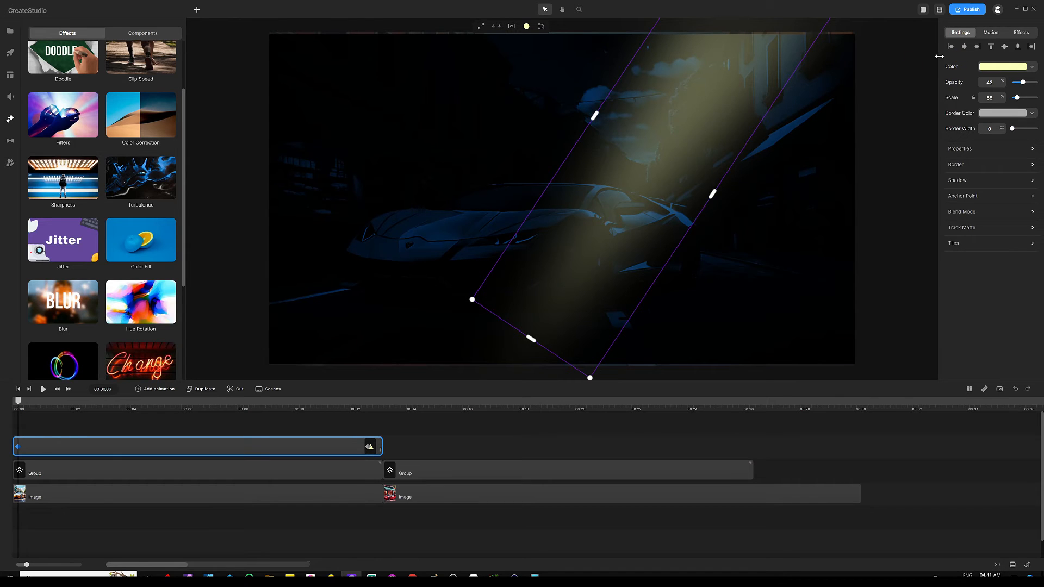
left_click(995, 69)
left_click_drag(958, 81, 878, 30)
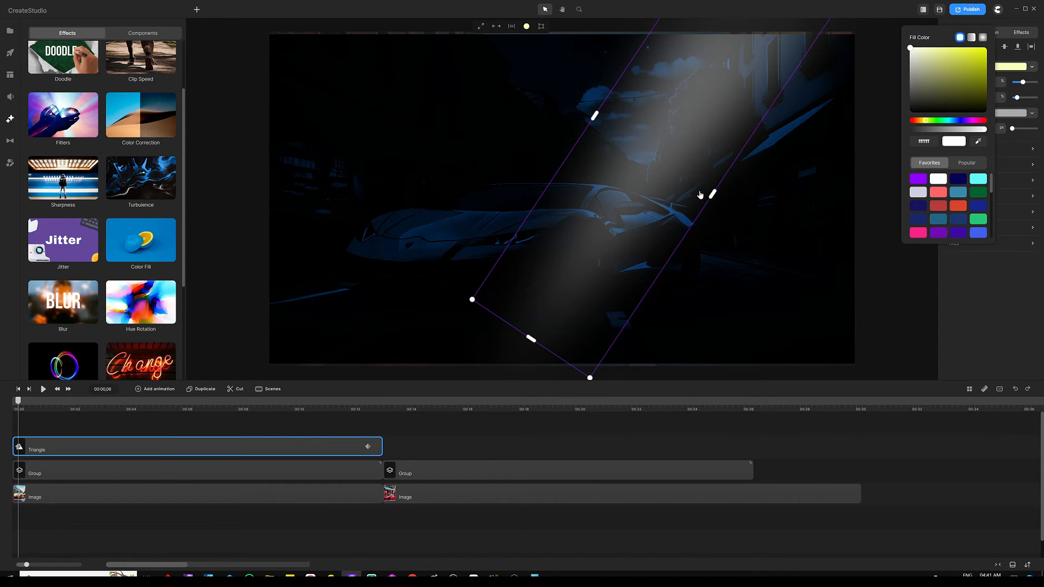
On the ending keyframe, widen and reshape the beam and shift it right across the street.
left_click(367, 447)
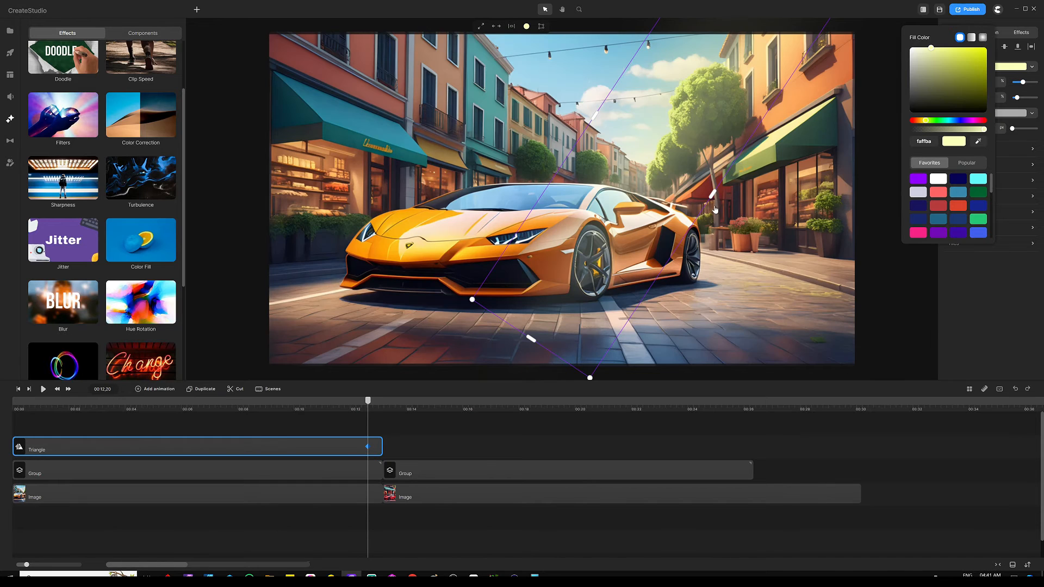
left_click_drag(710, 193, 776, 236)
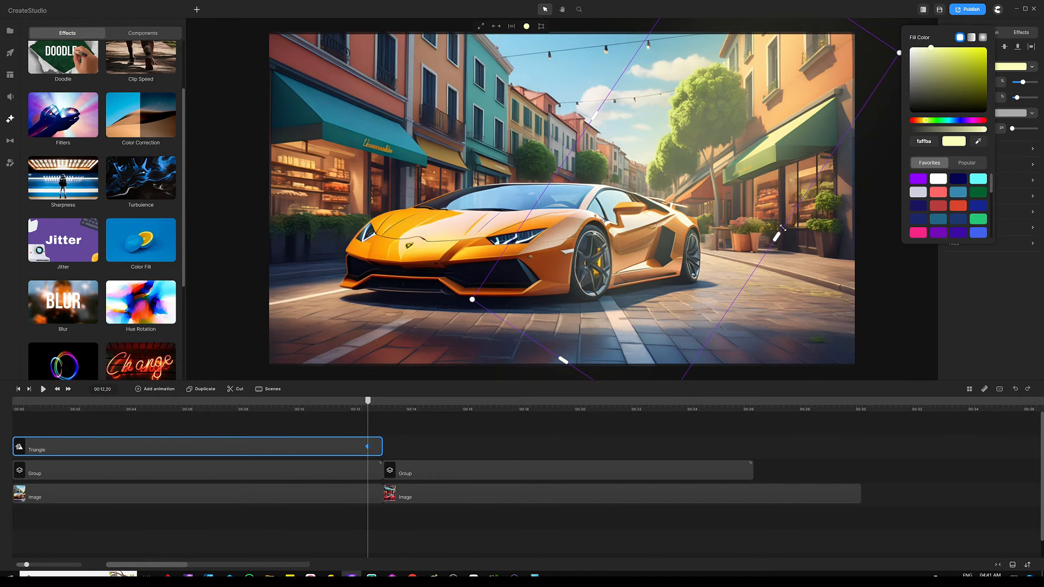
left_click_drag(661, 223, 697, 208)
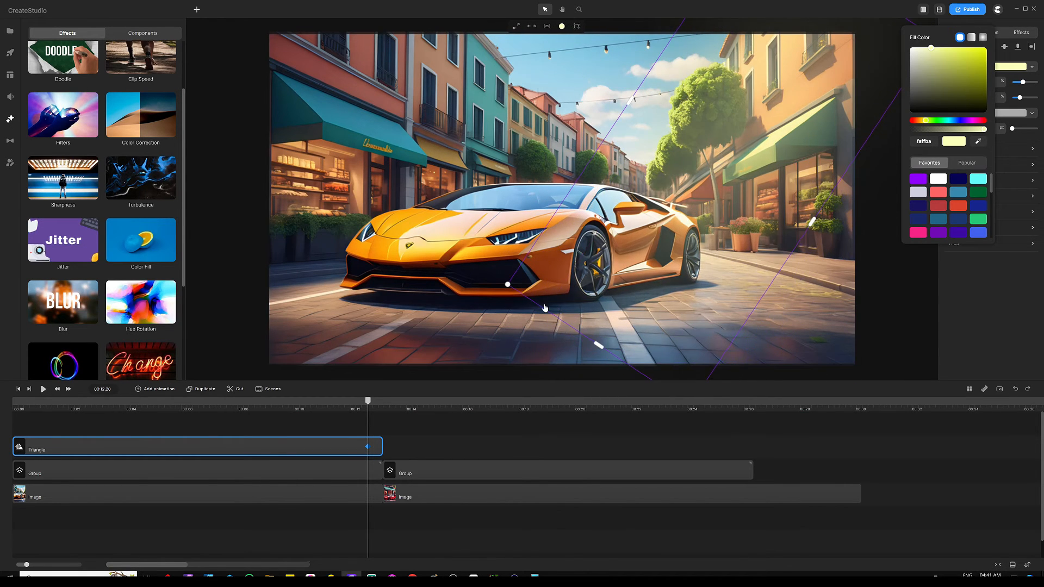
left_click_drag(501, 284, 535, 328)
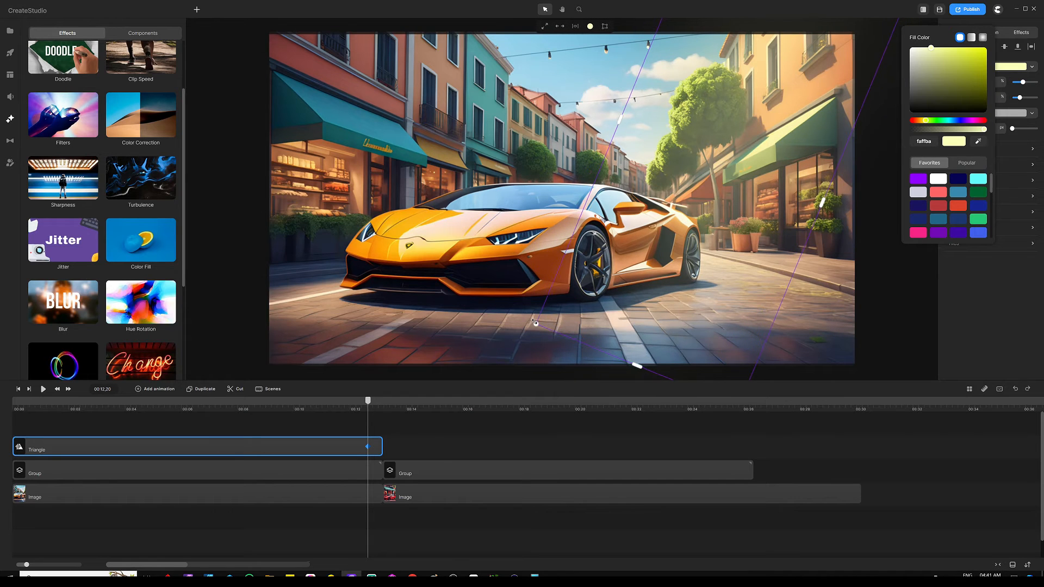
left_click_drag(715, 186, 736, 198)
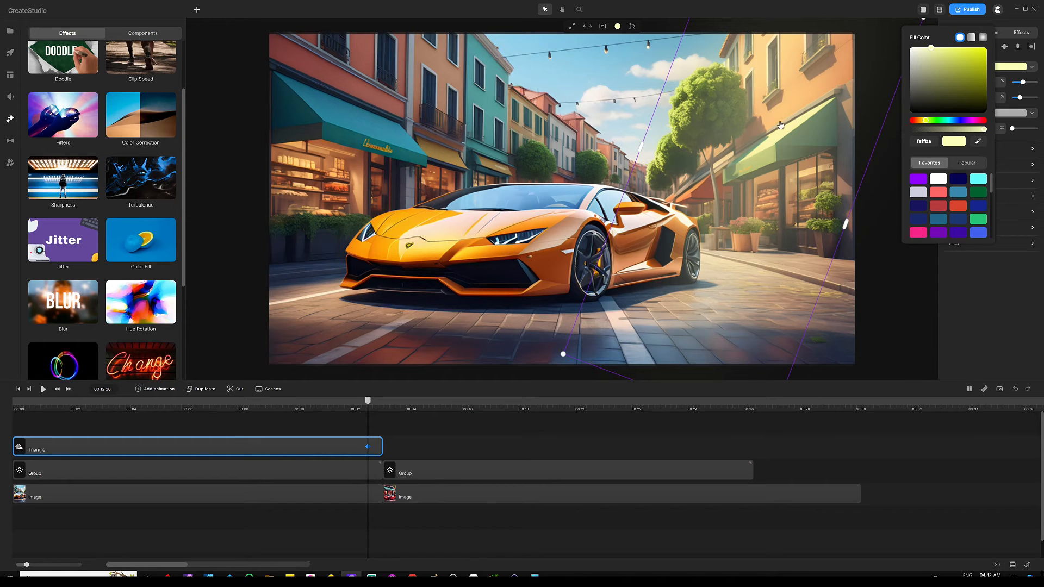
Preview the first scene's light beam animation from the start.
left_click(440, 438)
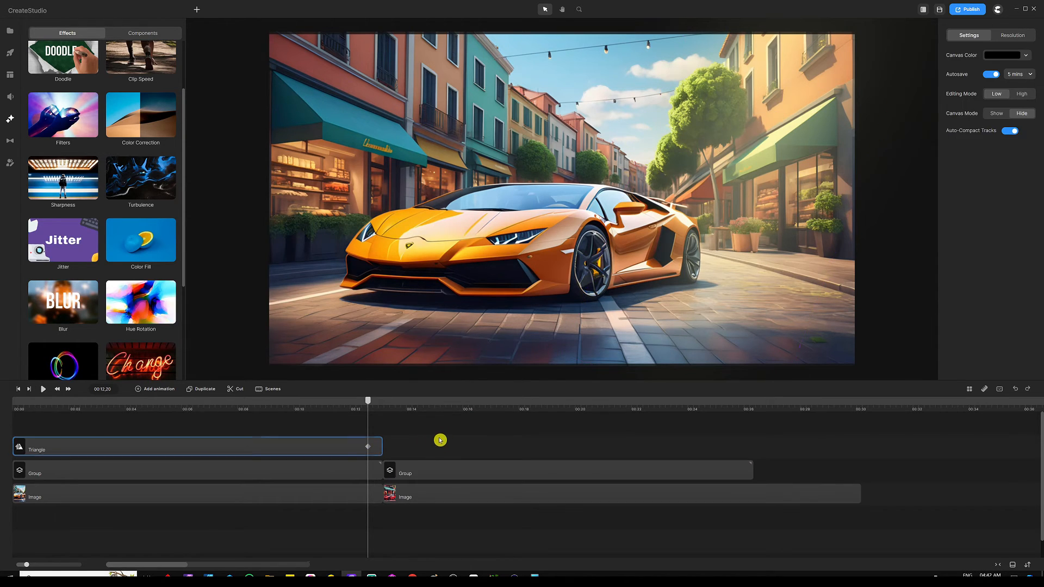
key("Home")
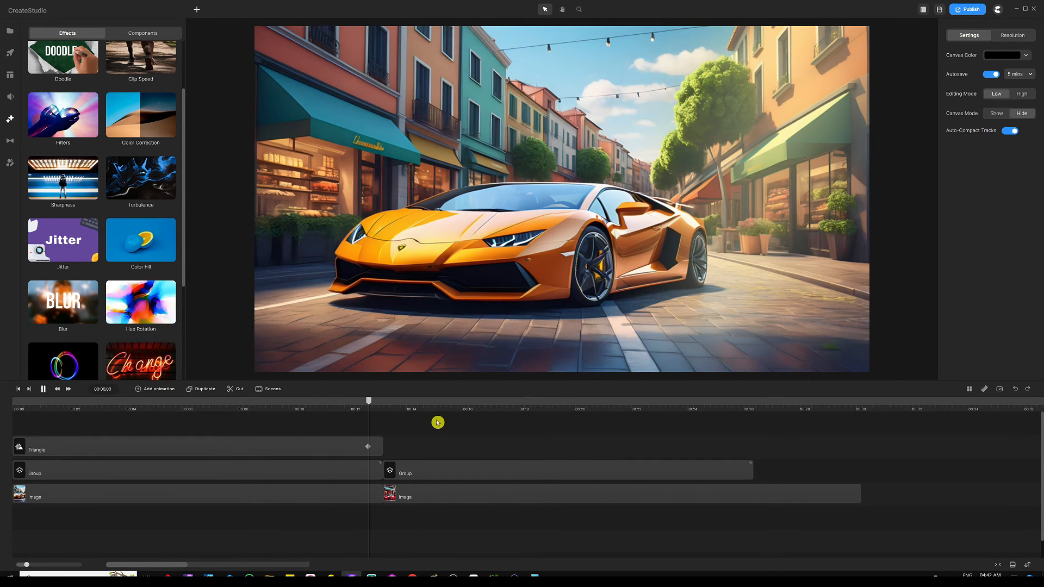
key("space")
Duplicate the Triangle clip and place the copy in the second scene at 00:13.
left_click(290, 442)
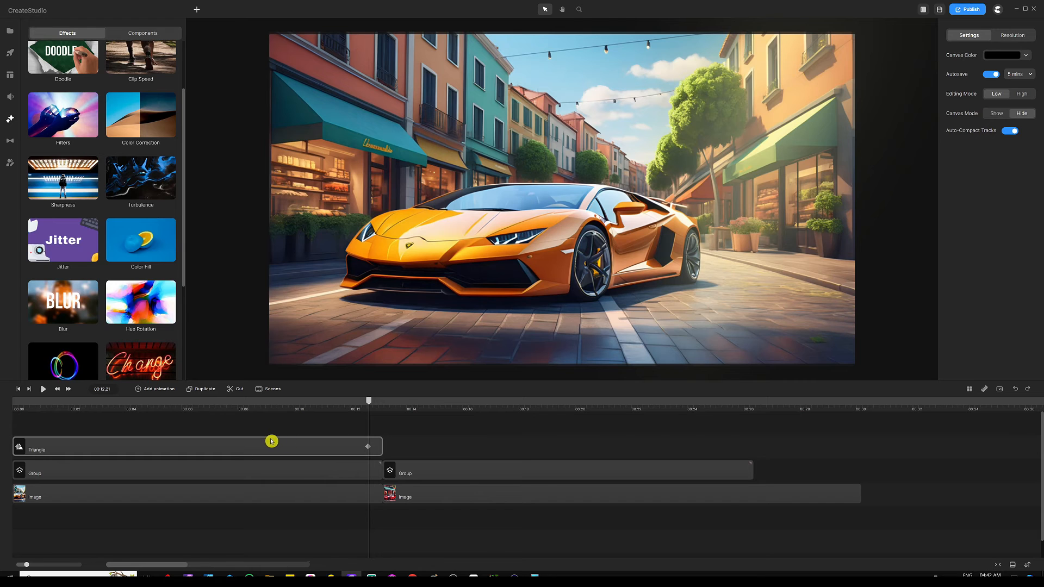
left_click(263, 441)
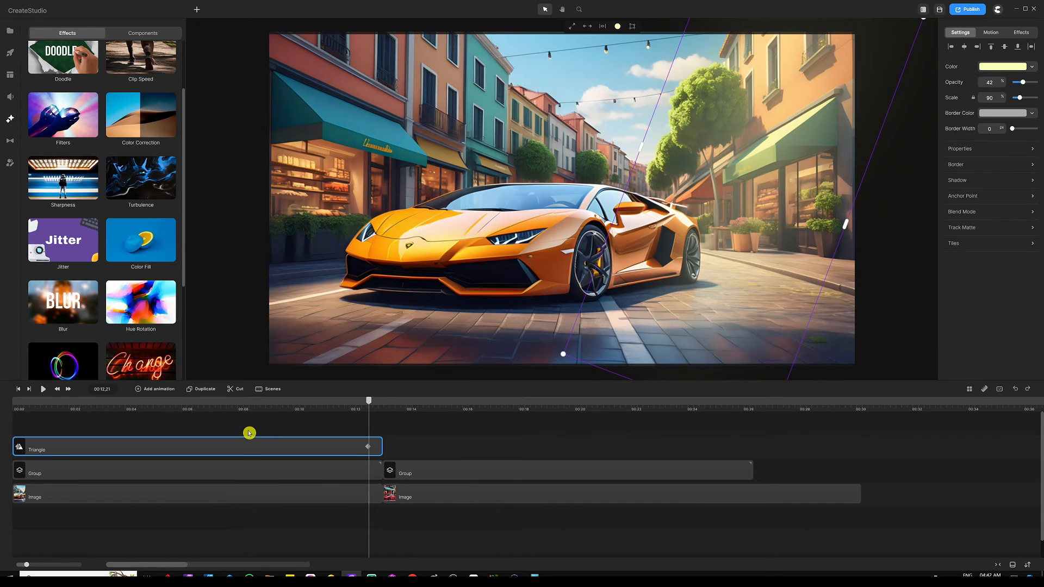
key("ctrl+d")
left_click_drag(225, 440, 589, 466)
left_click(407, 422)
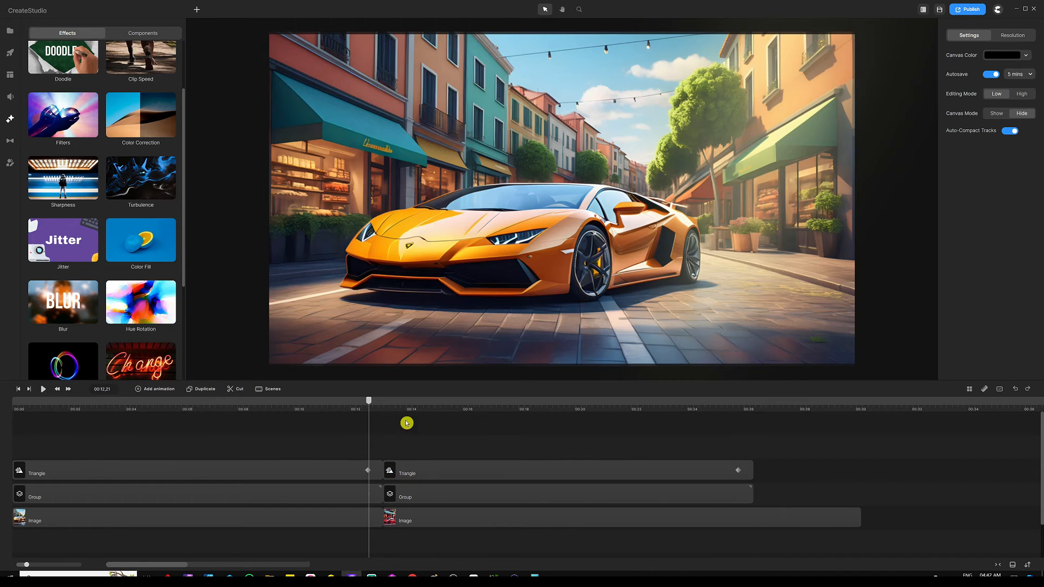
Play through the red car scene, then zoom the timeline out to show the whole project.
left_click(384, 408)
left_click(413, 440)
key("space")
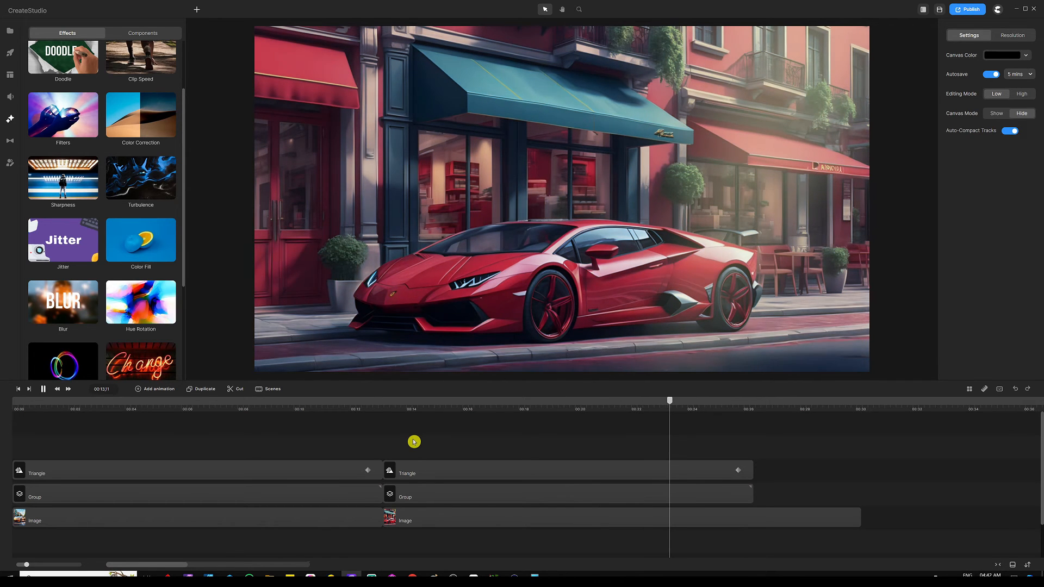
key("space")
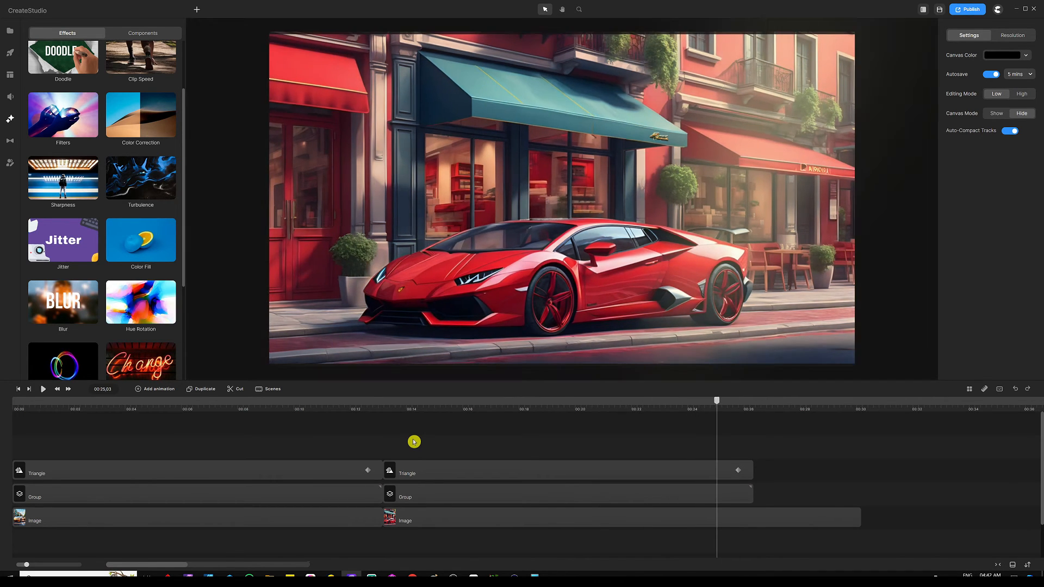
left_click(417, 417)
left_click_drag(415, 410, 332, 406)
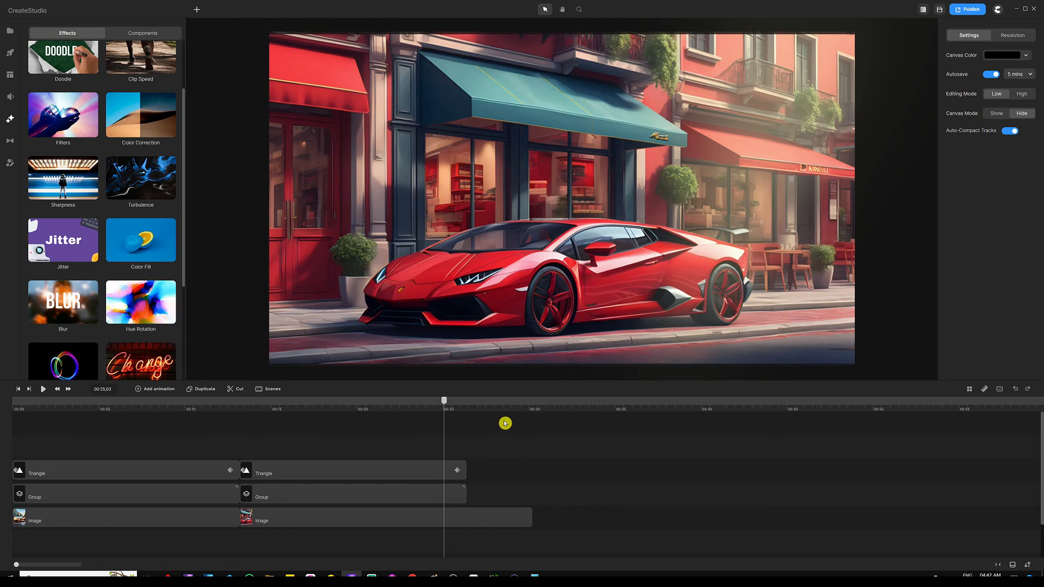
left_click(570, 405)
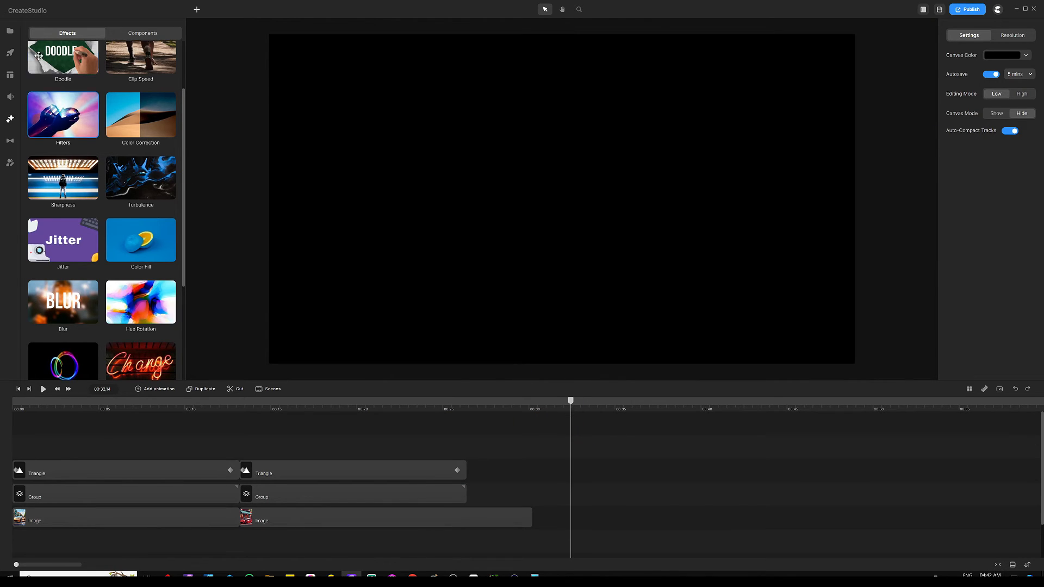
Drop the blue mountain image from the media library's Group folder onto the canvas, then delete it.
left_click(10, 30)
left_click(35, 131)
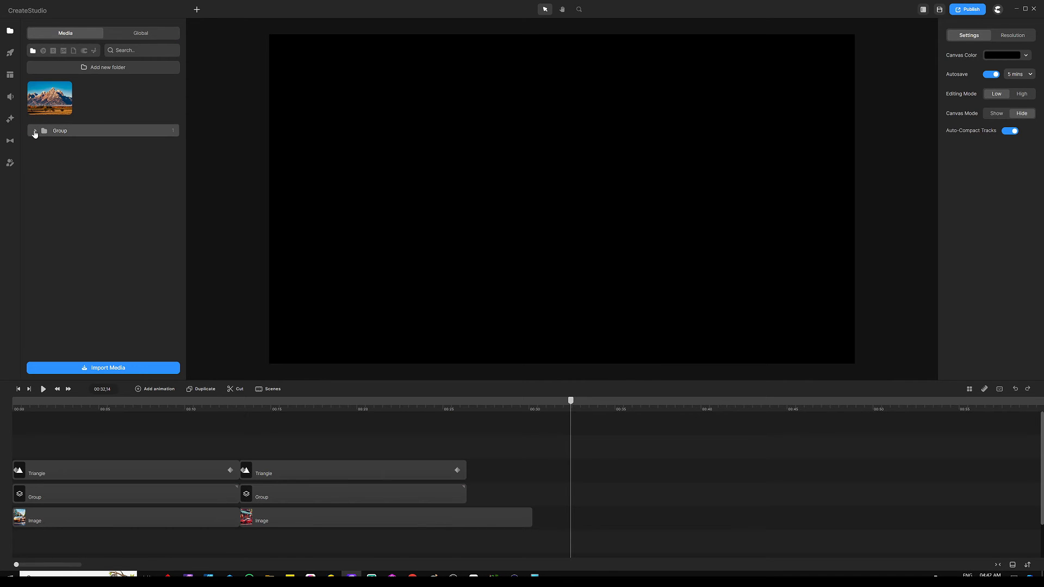
left_click_drag(52, 163, 582, 175)
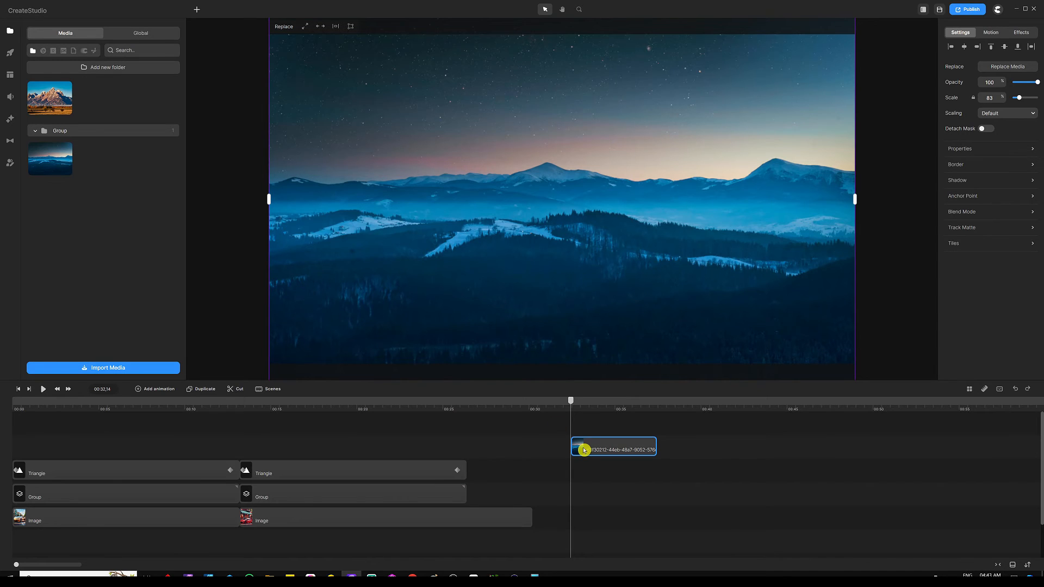
key("Delete")
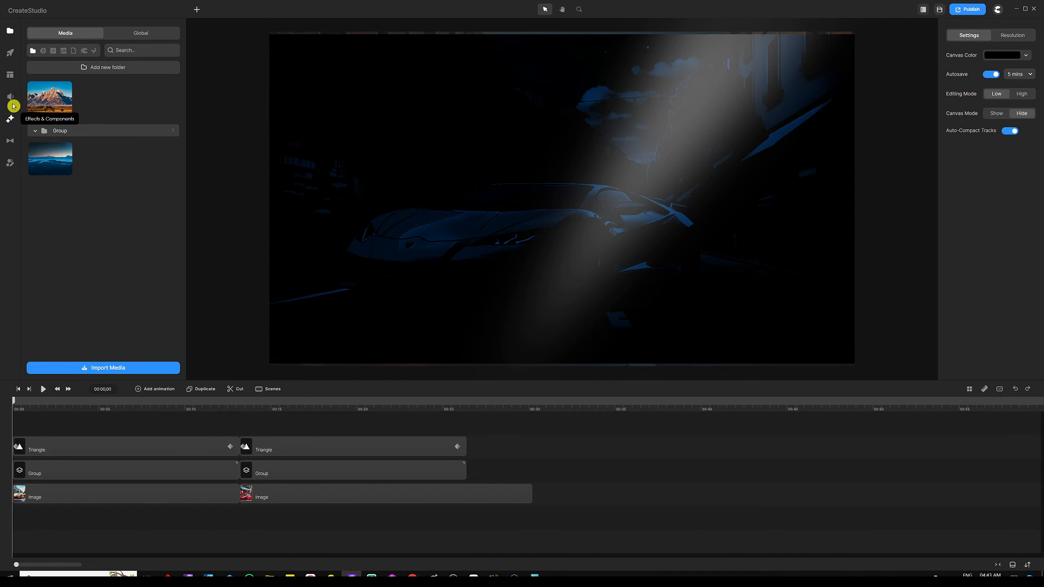
Add a Camera component at the start of the timeline.
left_click(11, 120)
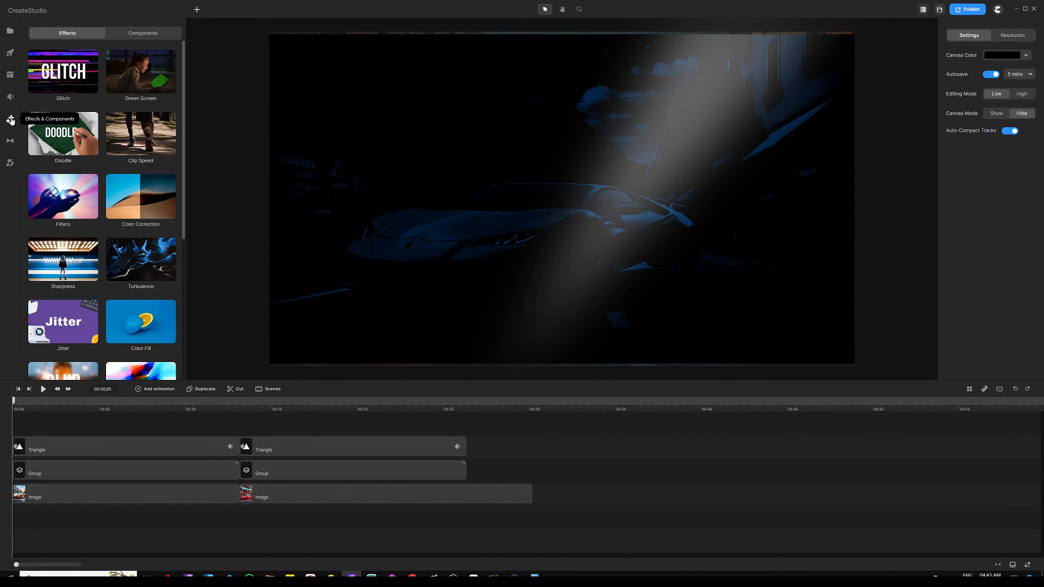
left_click(144, 33)
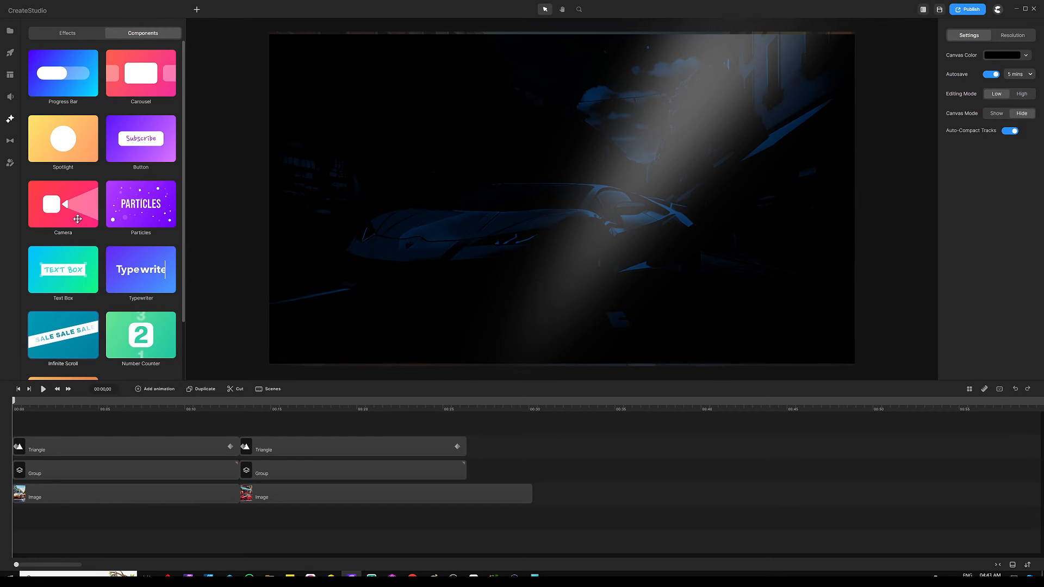
left_click_drag(63, 220, 469, 158)
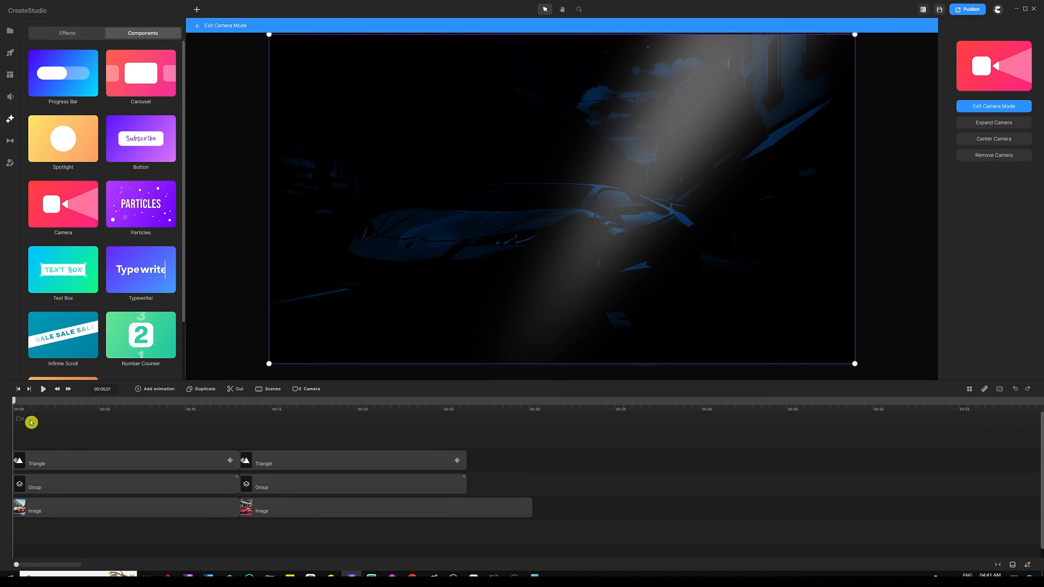
left_click(31, 424)
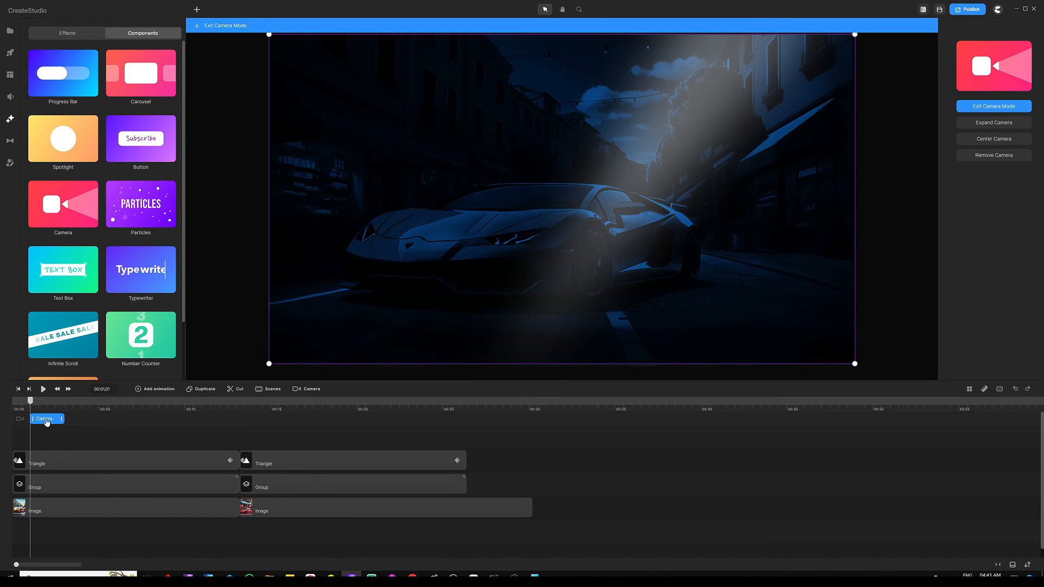
left_click_drag(47, 422, 51, 423)
left_click(25, 403)
left_click_drag(25, 403, 24, 403)
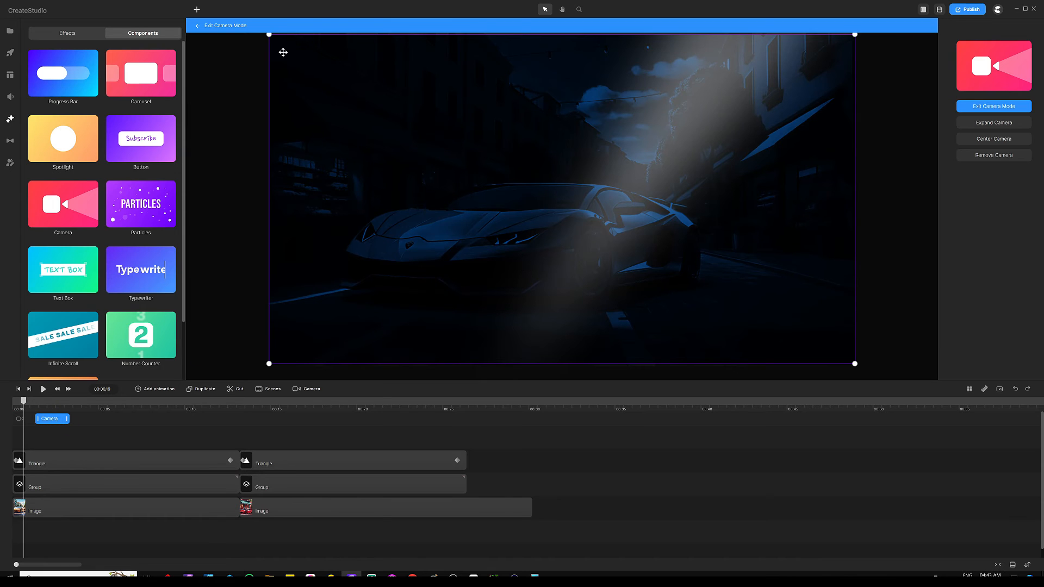
Shrink the camera frame to zoom in and center it over the car.
left_click_drag(269, 35, 311, 65)
left_click_drag(443, 183, 447, 174)
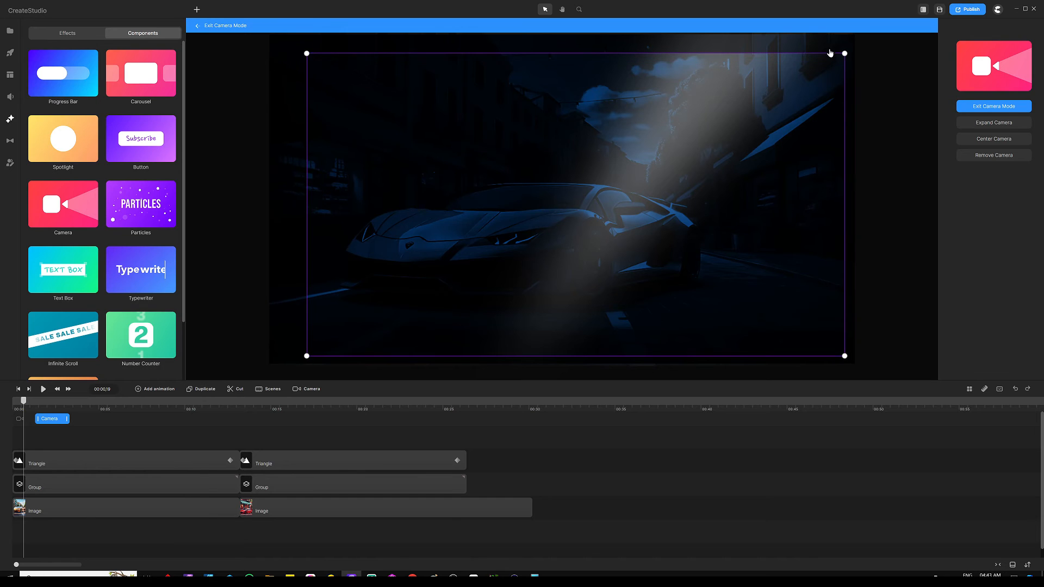
left_click_drag(845, 54, 788, 87)
left_click_drag(537, 245, 569, 229)
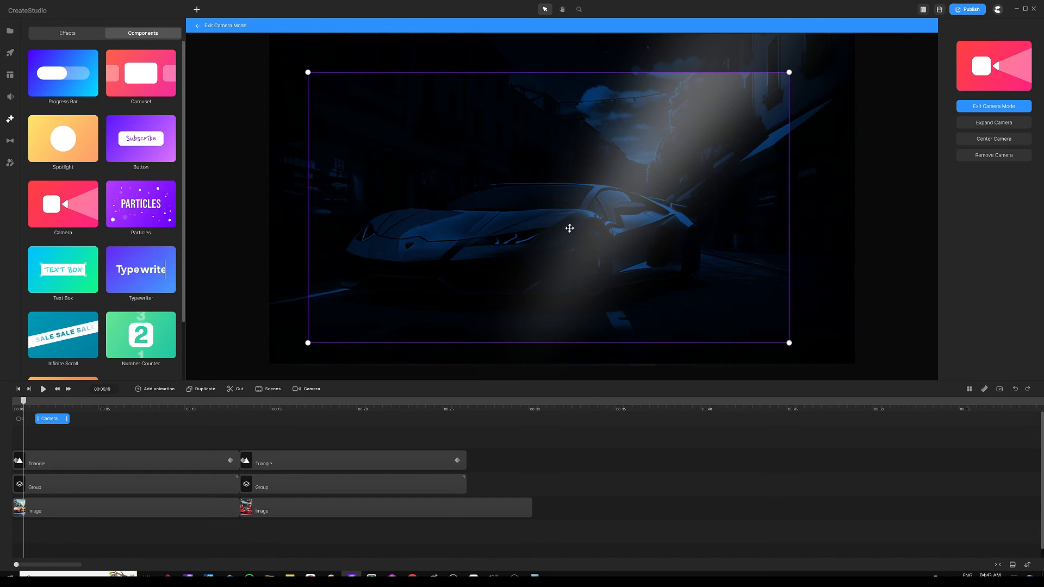
left_click(995, 139)
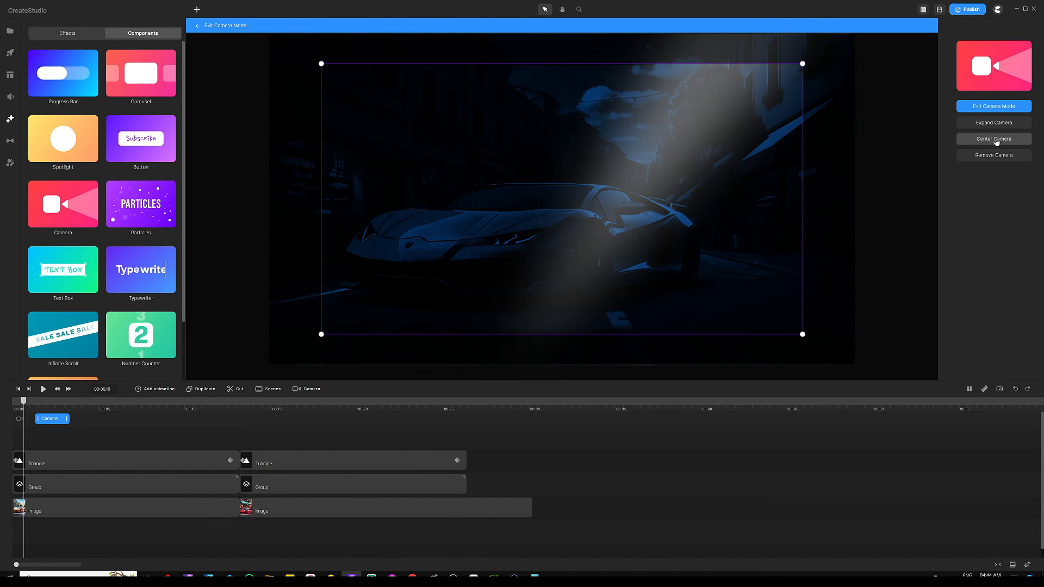
At 00:03, shrink and center the camera frame further and tilt it clockwise.
left_click_drag(20, 412, 81, 404)
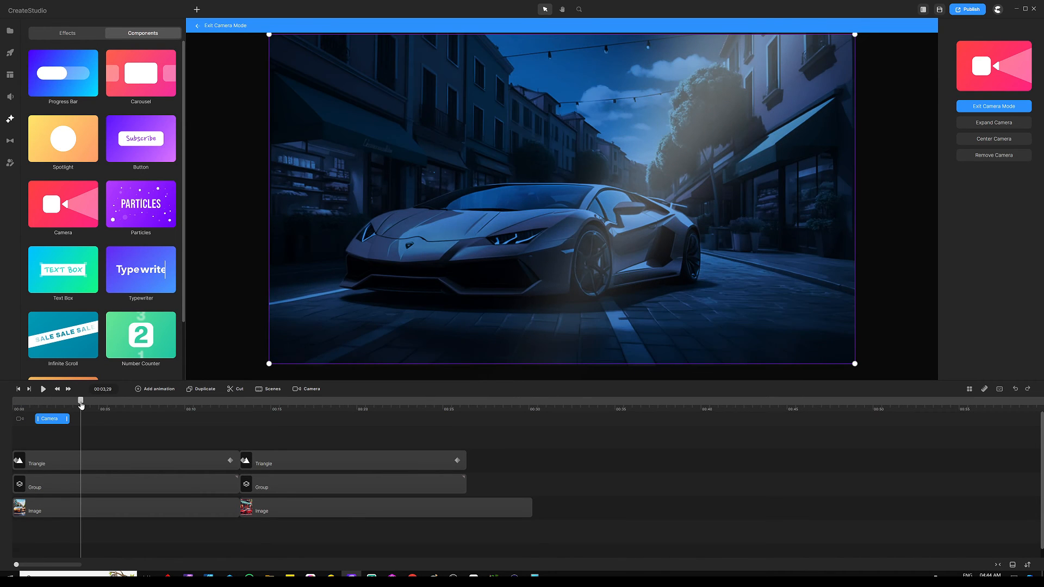
left_click_drag(855, 36, 763, 101)
left_click_drag(649, 171, 683, 143)
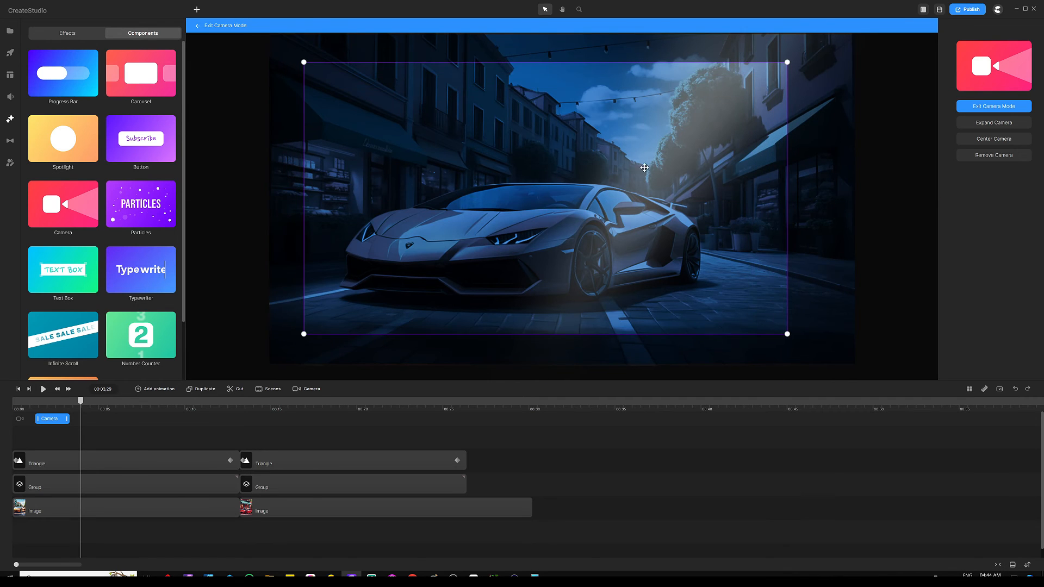
left_click(997, 140)
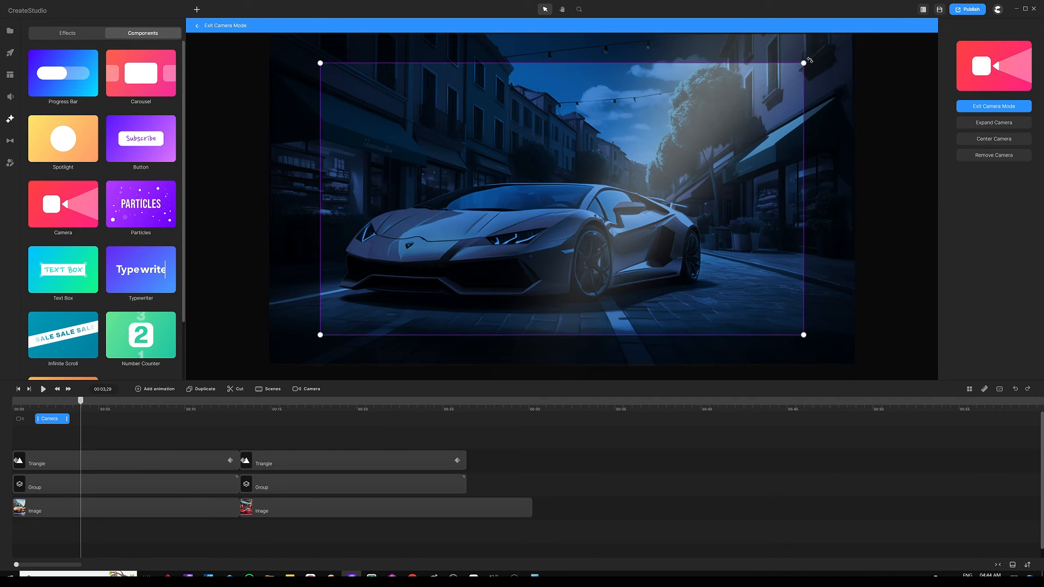
left_click_drag(810, 56, 826, 78)
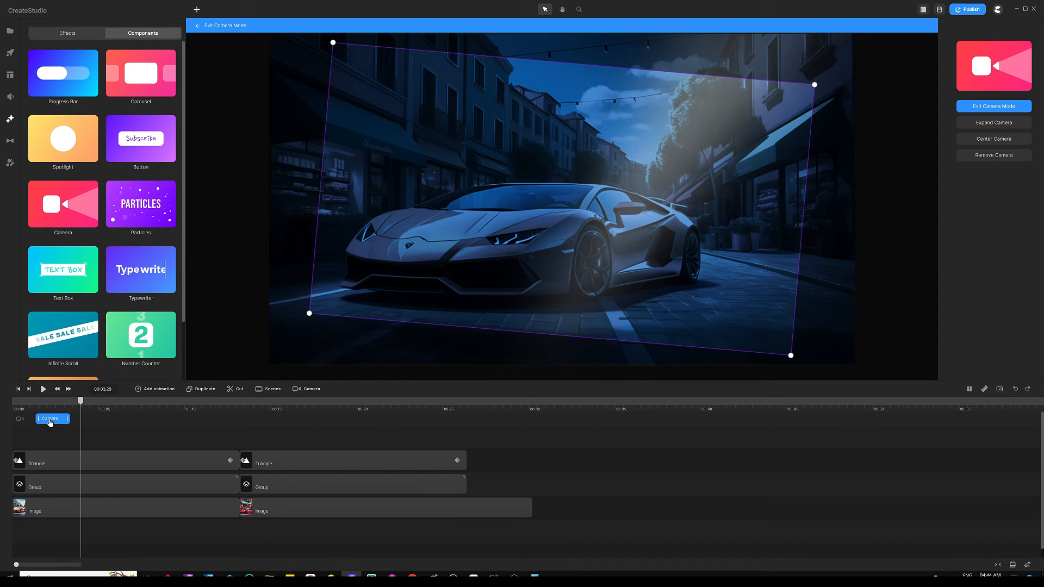
left_click_drag(49, 422, 13, 423)
Set the Camera clip's easing to Smooth.
right_click(25, 420)
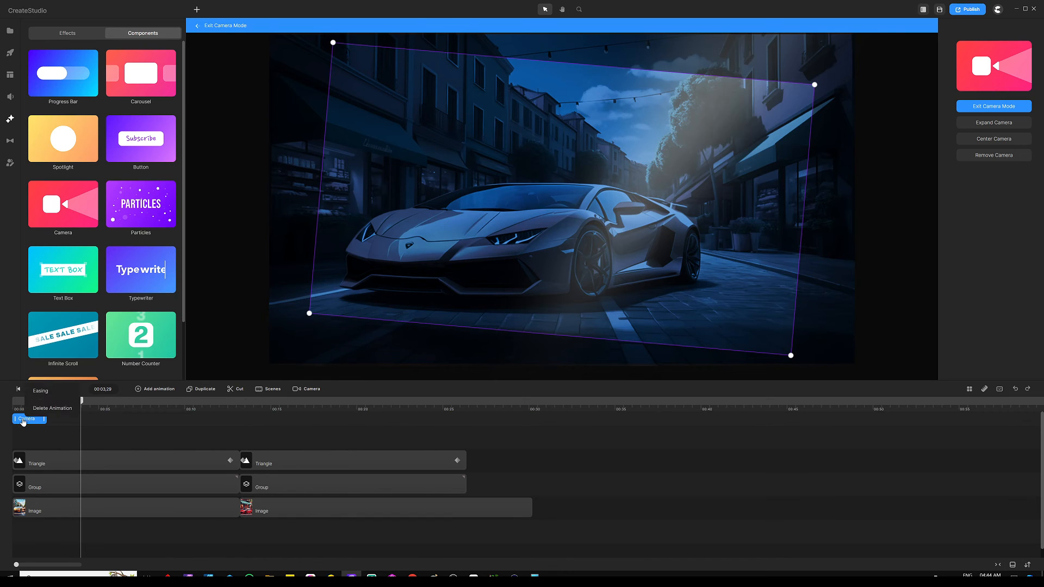
left_click(44, 395)
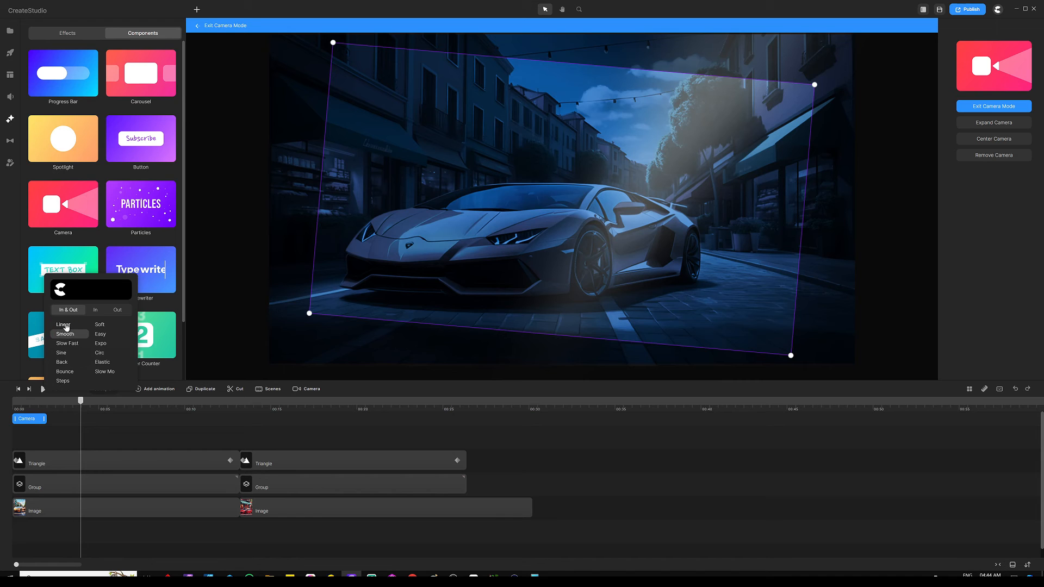
left_click(52, 438)
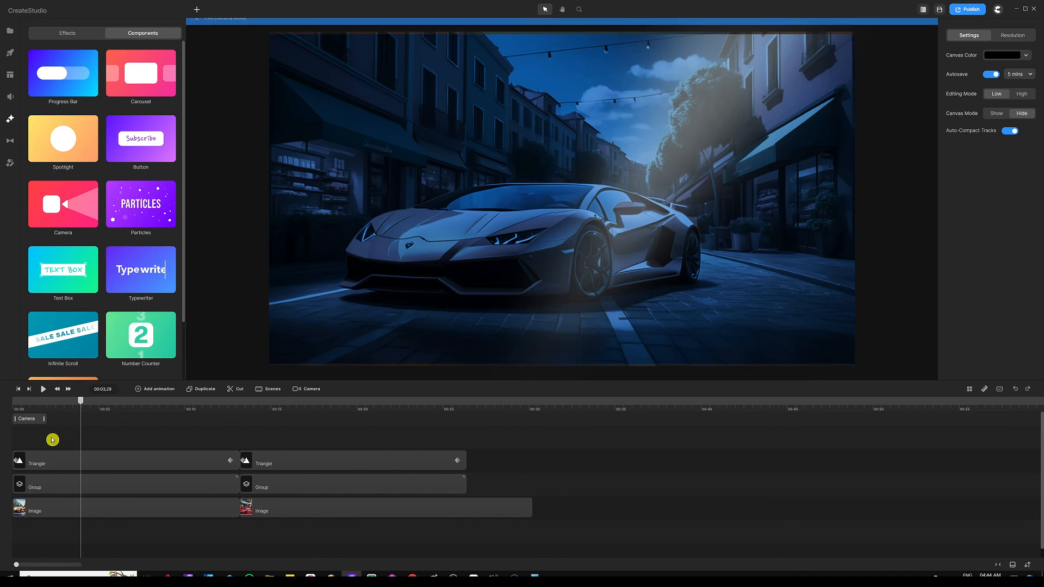
Stretch the Camera clip to 00:13 and play the scene back.
left_click_drag(43, 419, 235, 419)
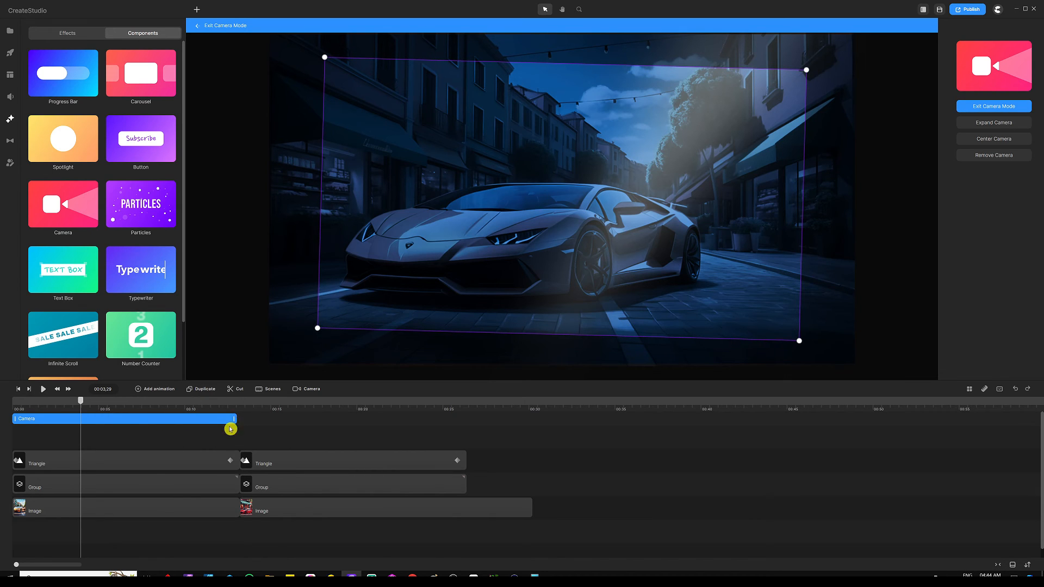
left_click(247, 420)
key("space")
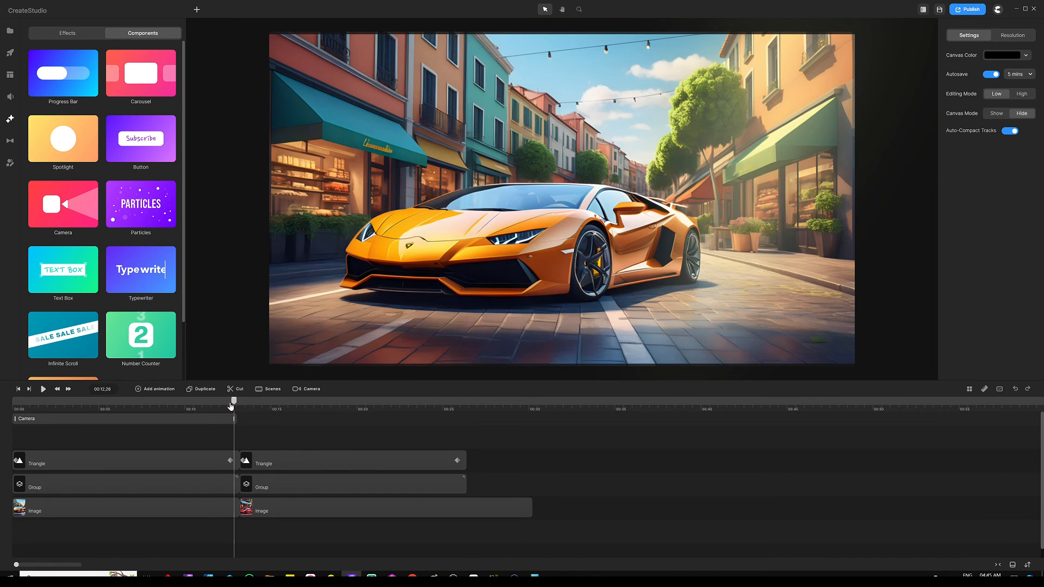
Add a camera clip at the start of the second, night scene.
left_click_drag(231, 406, 249, 406)
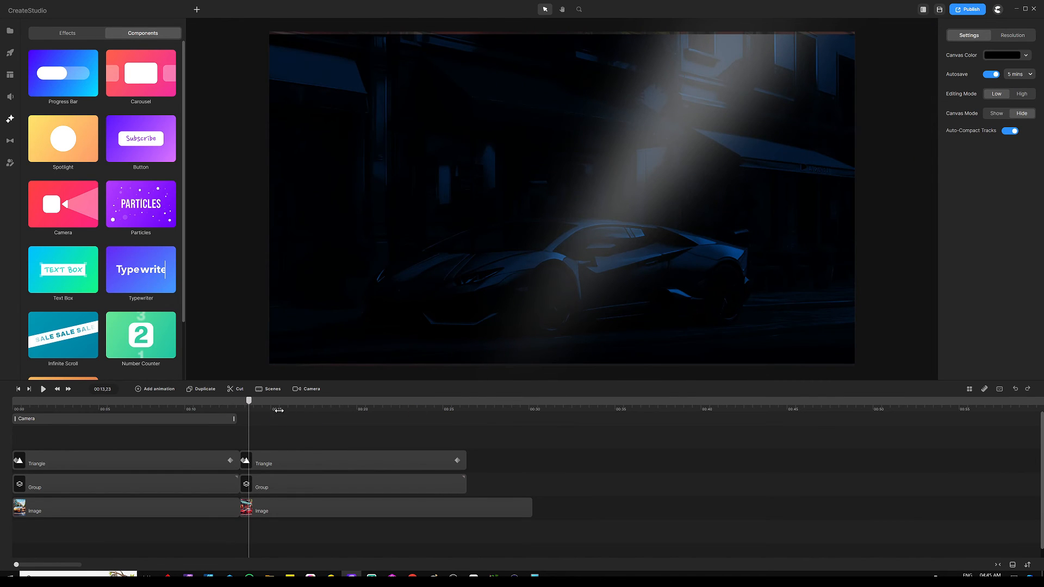
scroll(275, 413, "up", 3)
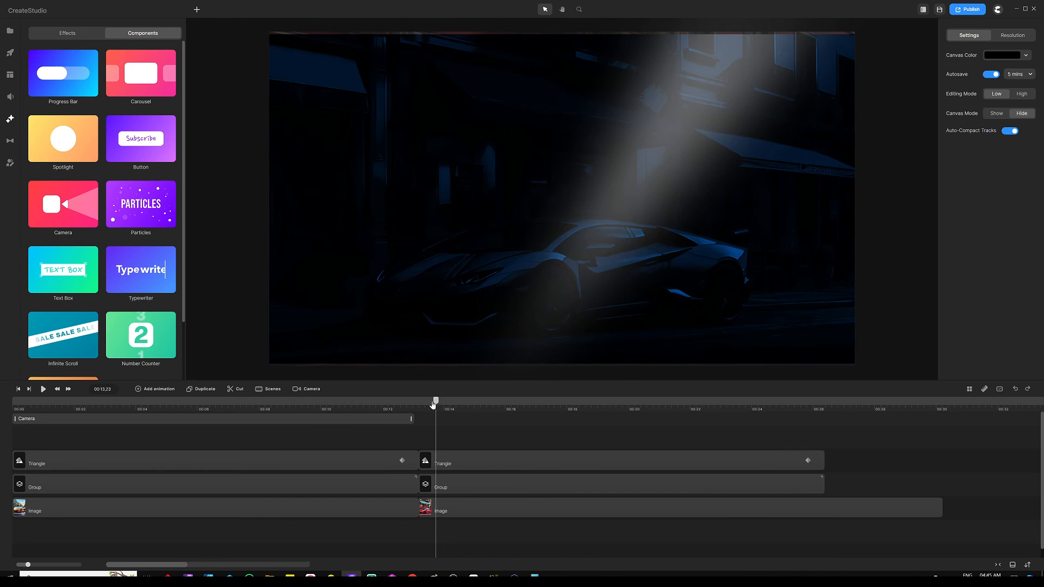
left_click_drag(433, 404, 419, 402)
left_click(441, 425)
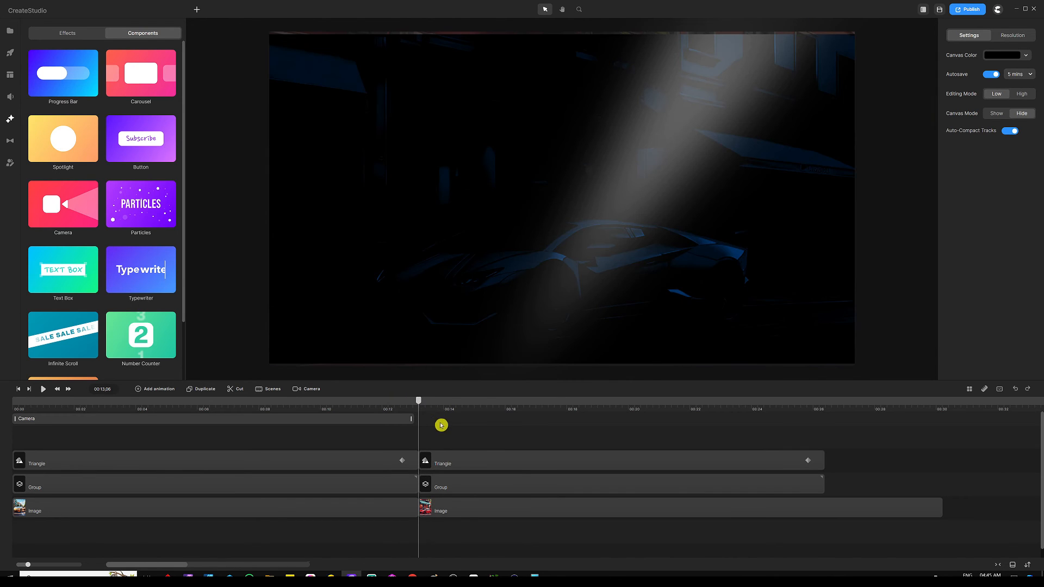
left_click(427, 418)
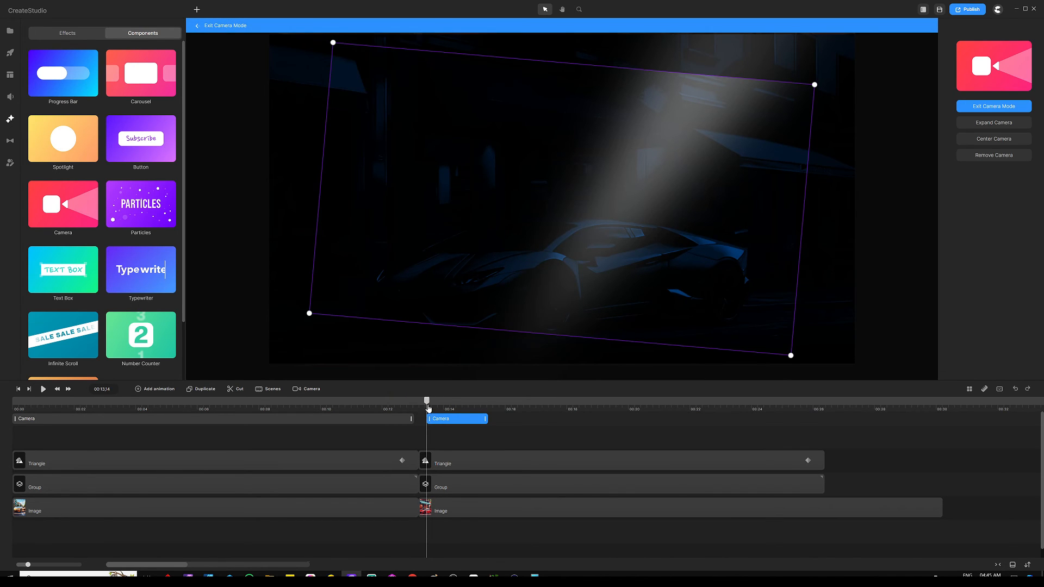
Rotate the camera frame back to level and expand it to cover the whole canvas.
left_click_drag(428, 408, 423, 407)
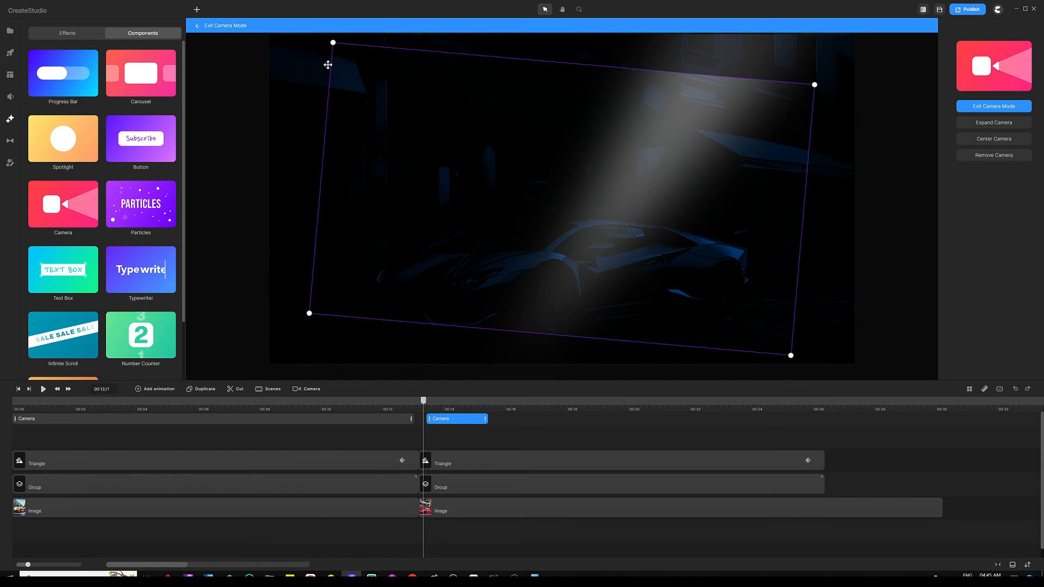
left_click_drag(304, 316, 326, 333)
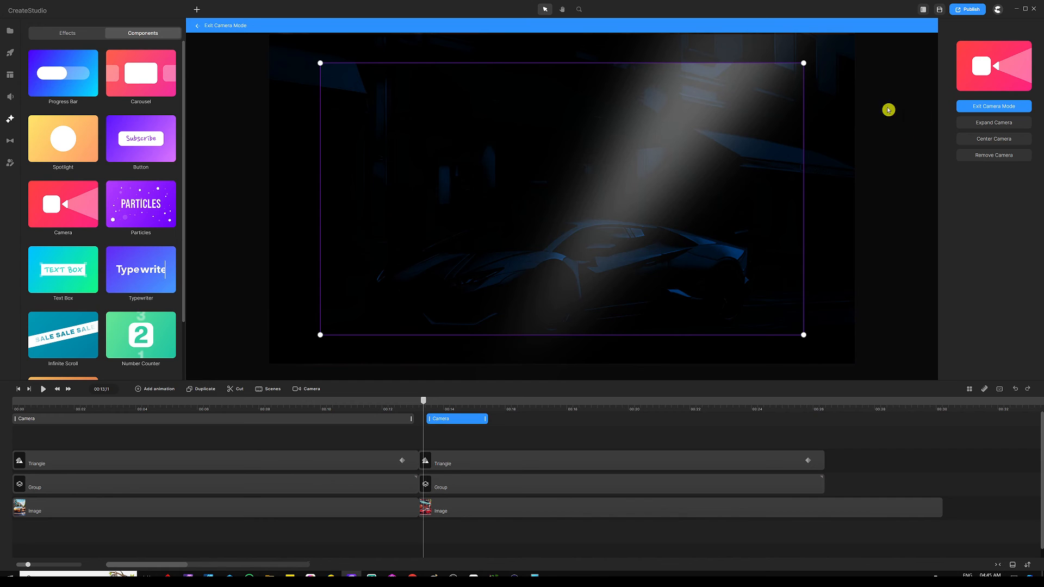
left_click(998, 124)
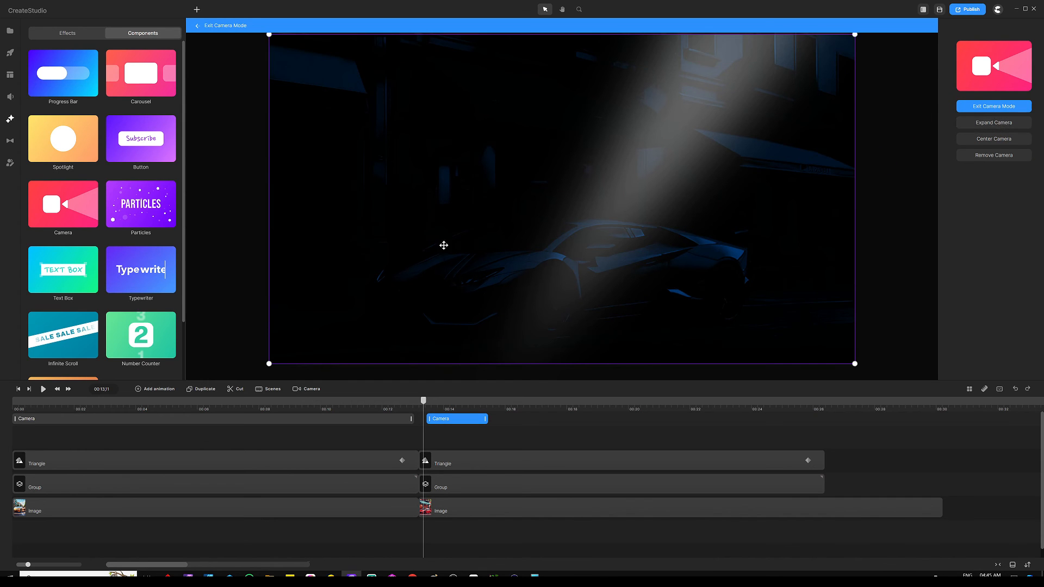
left_click_drag(425, 407, 500, 405)
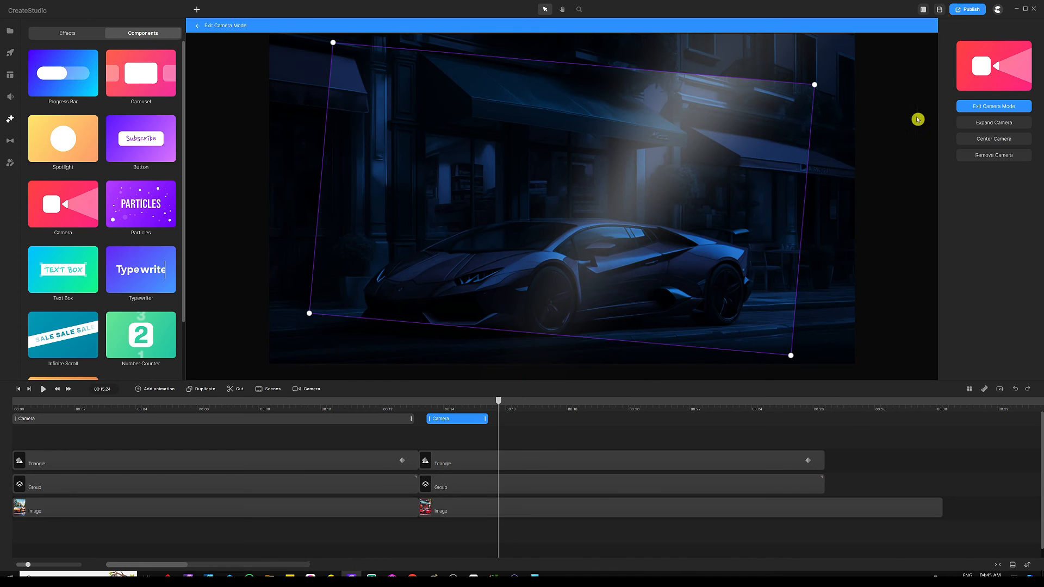
left_click(978, 123)
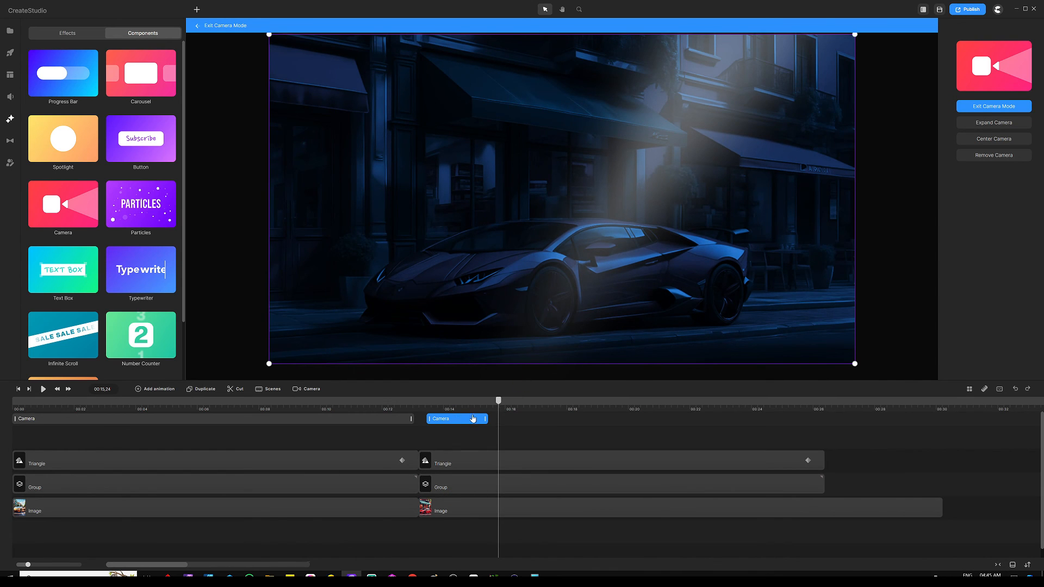
Check the preview around 00:14,29–00:15,25, then shorten the second scene's camera clip.
left_click(473, 409)
left_click(499, 406)
left_click_drag(515, 407, 648, 405)
left_click(373, 431)
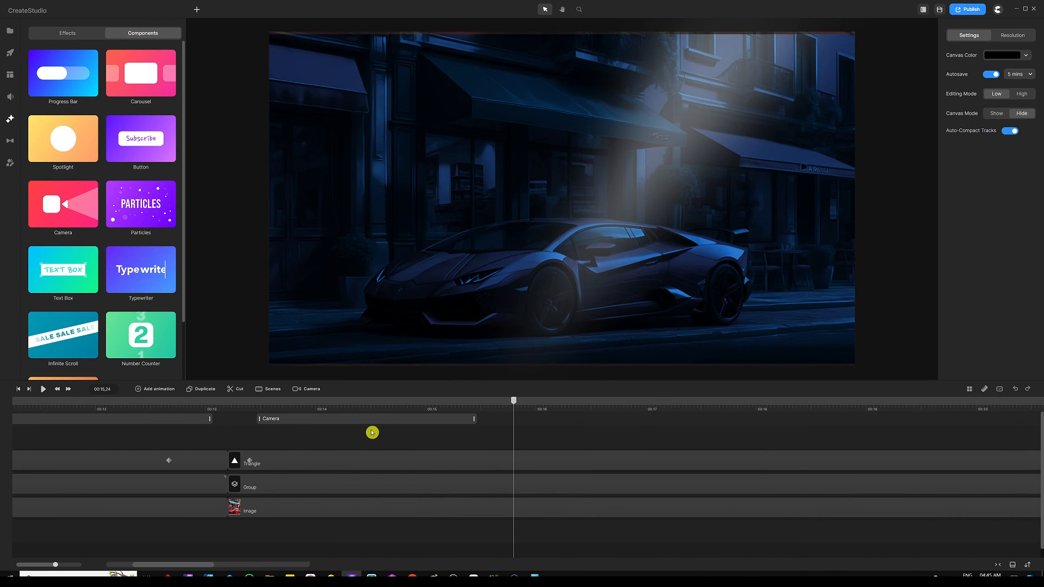
left_click(474, 423)
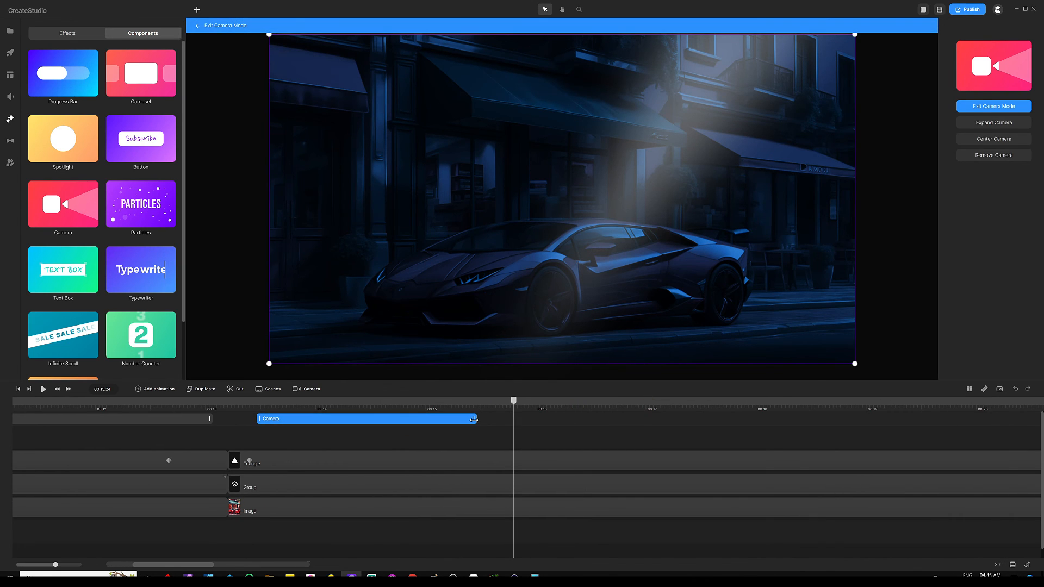
left_click_drag(473, 420, 278, 418)
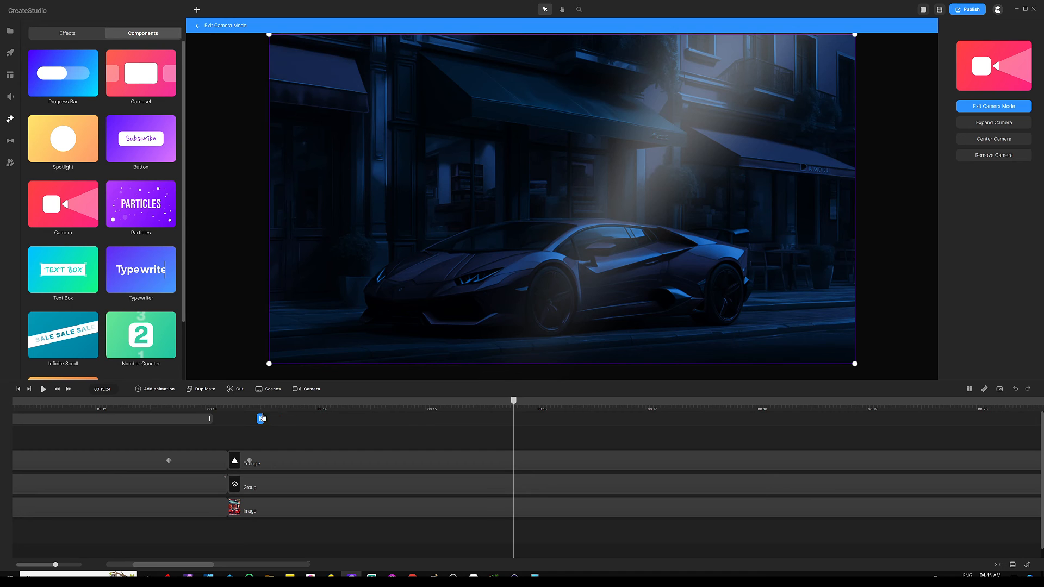
Move the short camera clip back to the start of the second scene.
left_click(268, 409)
scroll(280, 407, "up", 5)
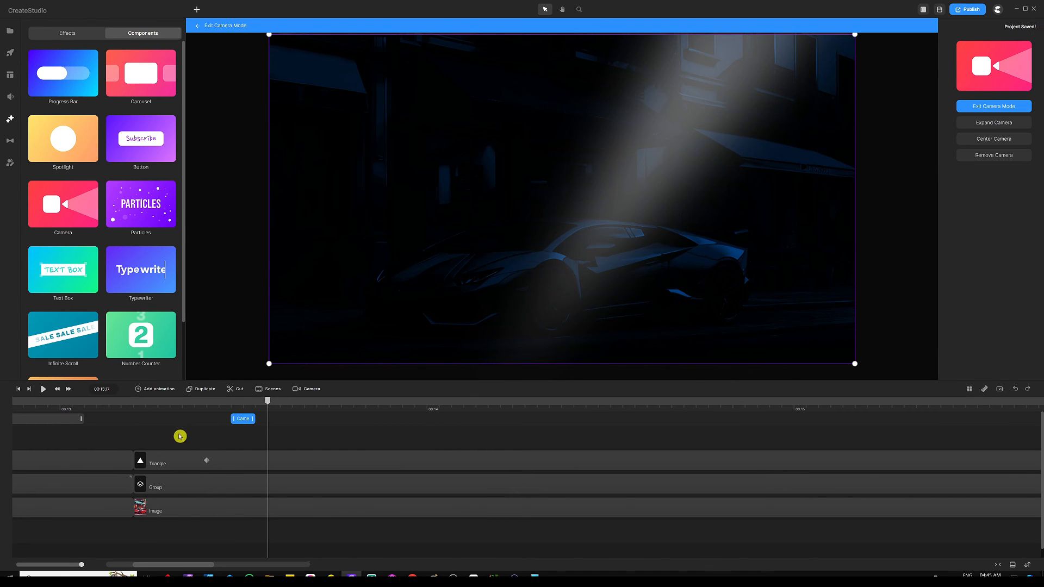
left_click_drag(250, 419, 244, 422)
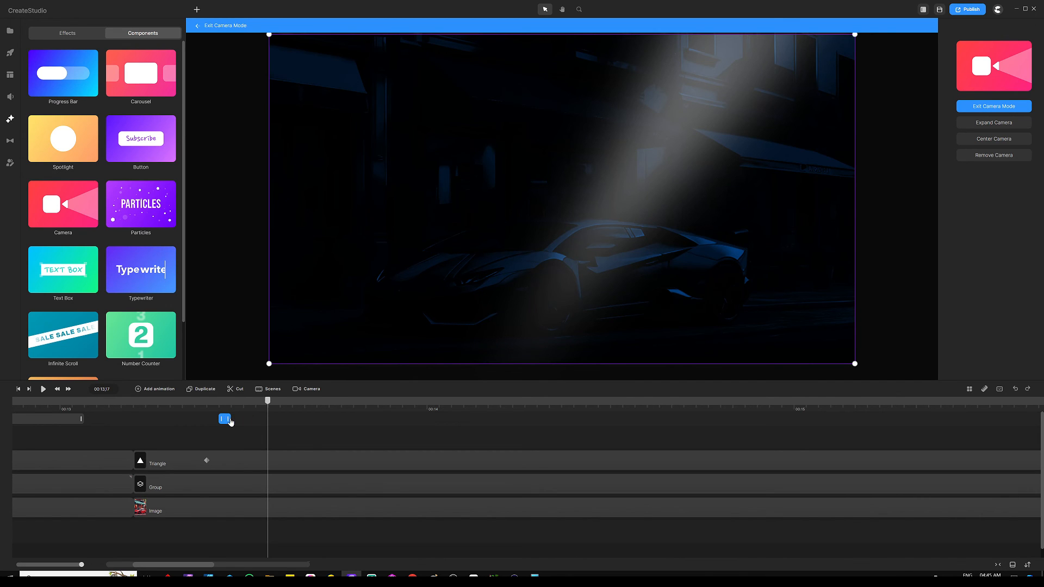
left_click_drag(223, 423, 129, 419)
left_click(151, 420)
Extend the first scene's camera clip slightly, to where the second scene begins.
left_click_drag(265, 403, 125, 412)
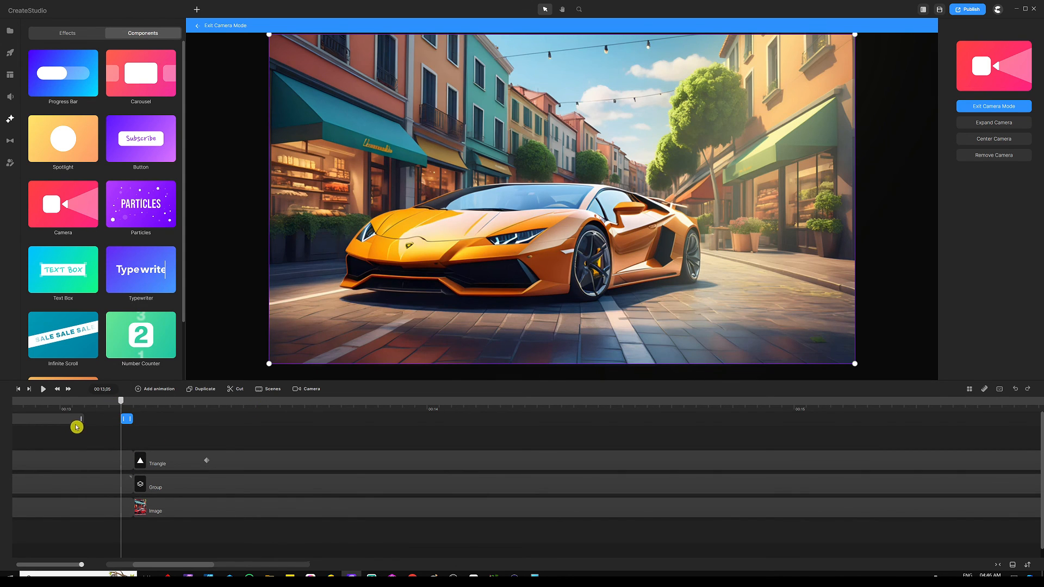
left_click_drag(82, 421, 95, 423)
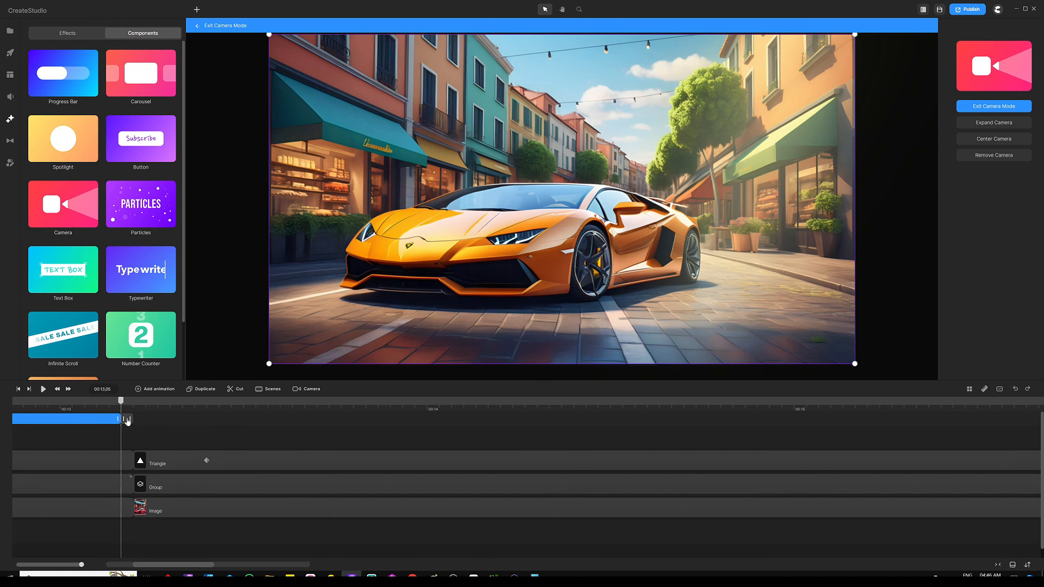
mouse_move(122, 406)
left_mouse_down()
mouse_move(143, 406)
mouse_move(135, 407)
left_mouse_up()
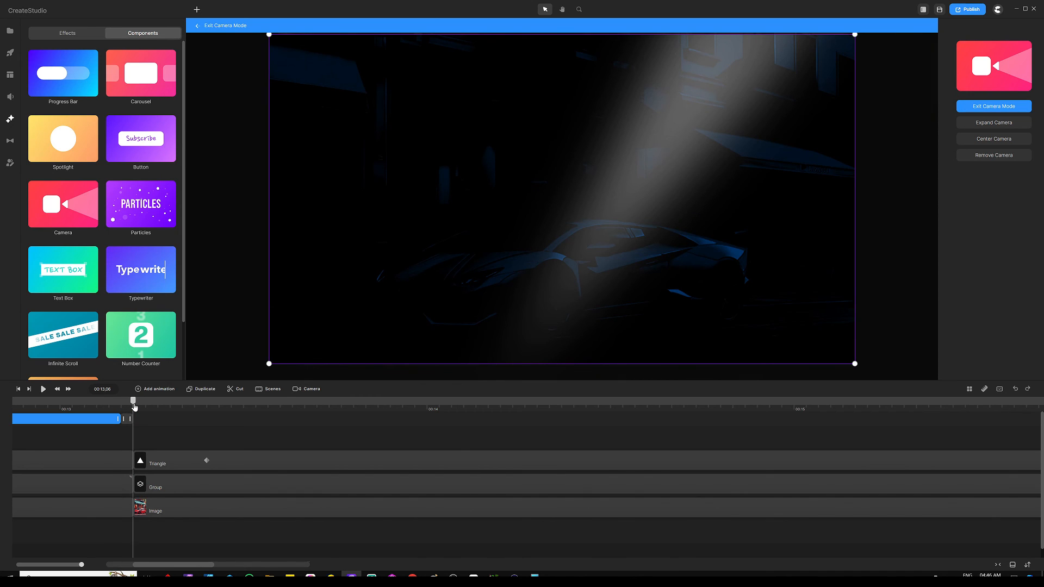
Start the second camera clip slightly earlier and move the playhead to 00:15,19.
left_click(147, 421)
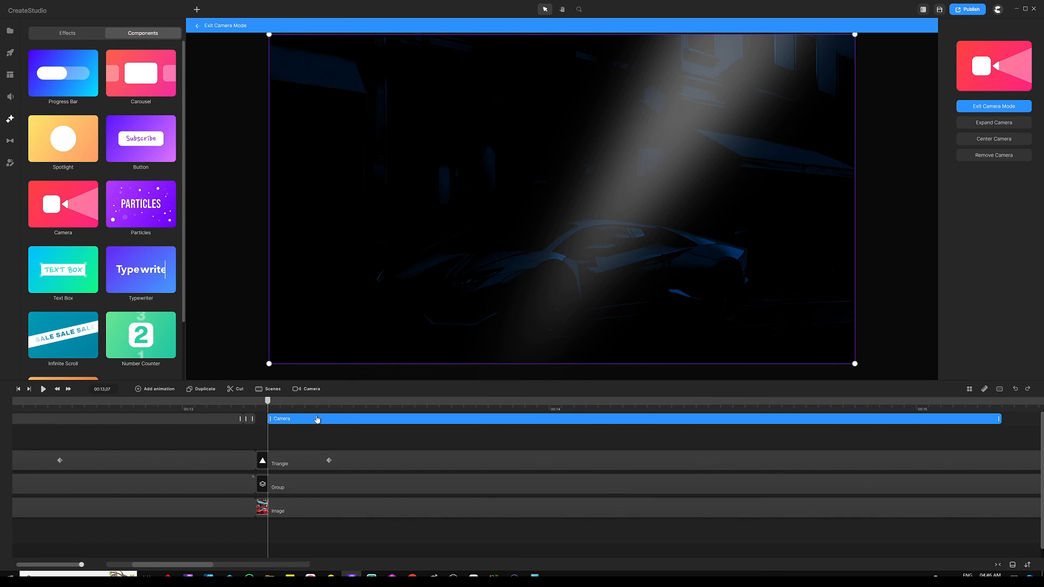
mouse_move(317, 419)
left_mouse_down()
mouse_move(344, 419)
mouse_move(304, 421)
left_mouse_up()
scroll(318, 409, "down", 5)
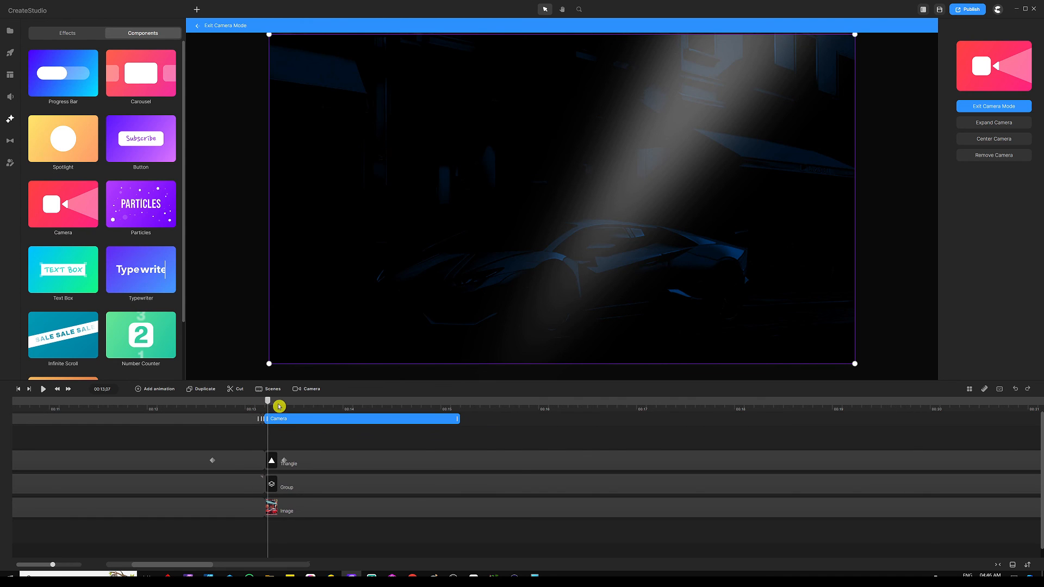
left_click_drag(270, 405, 507, 411)
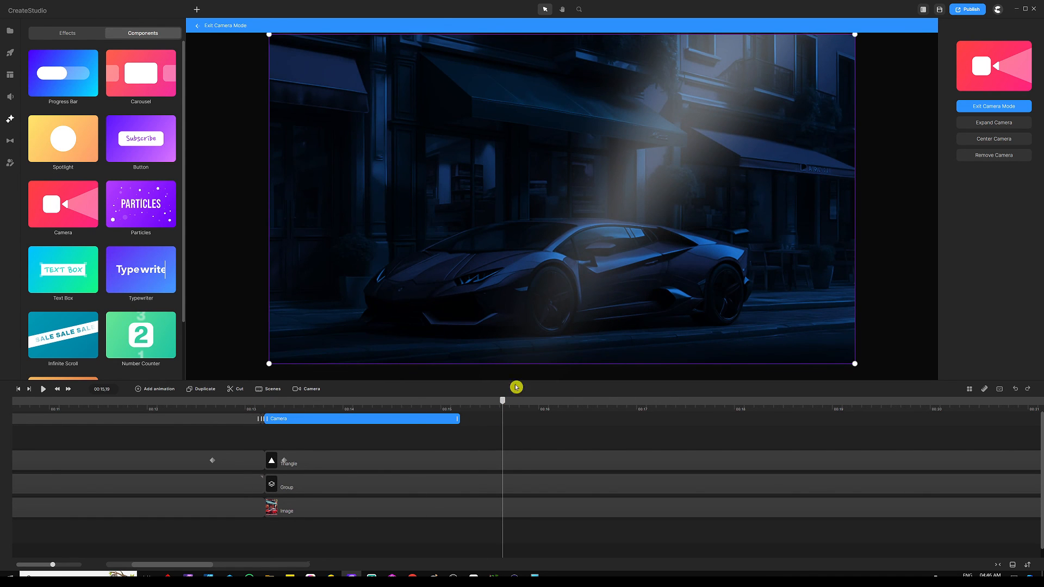
Shrink the camera frame to zoom in, centre it, and tilt it counter-clockwise.
left_click_drag(857, 35, 766, 85)
left_click(995, 139)
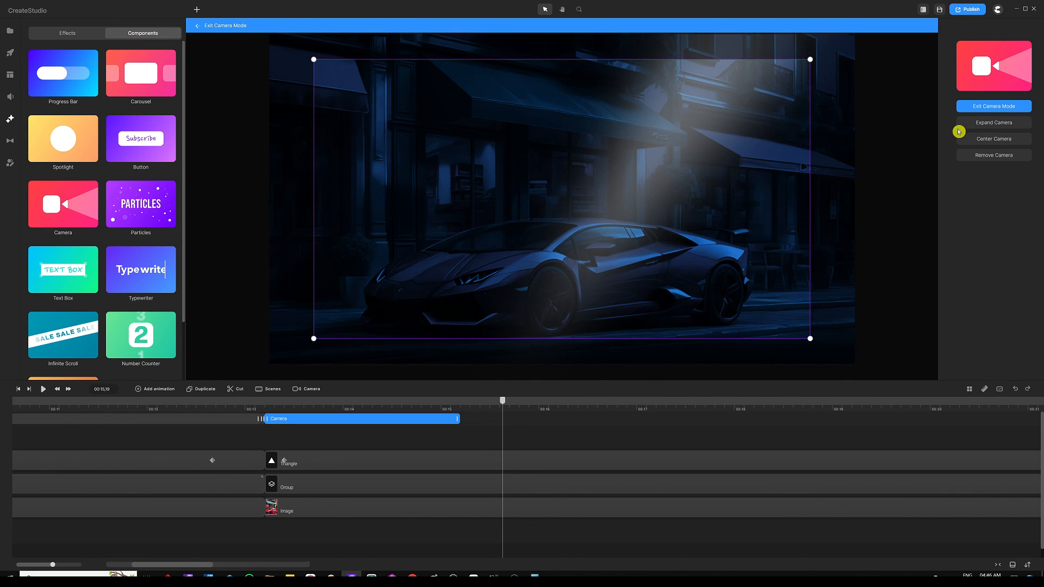
left_click_drag(815, 343, 757, 286)
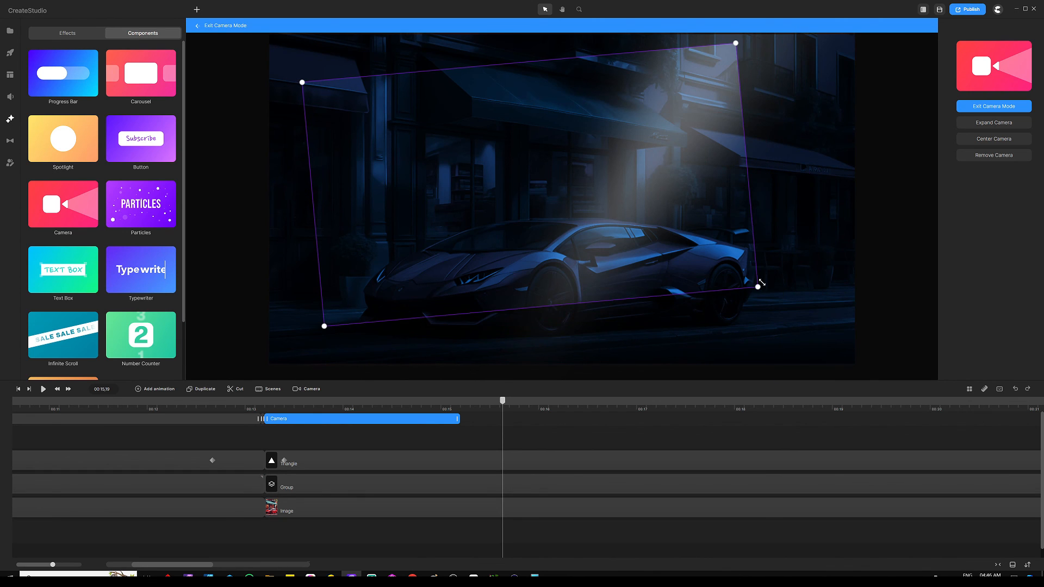
left_click(1008, 140)
left_click(799, 310)
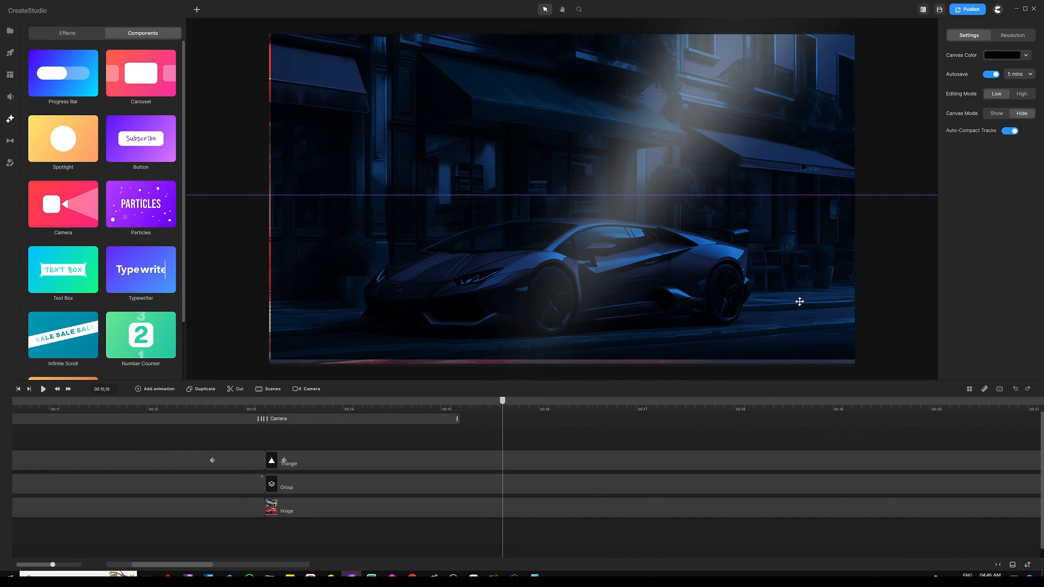
left_click(408, 425)
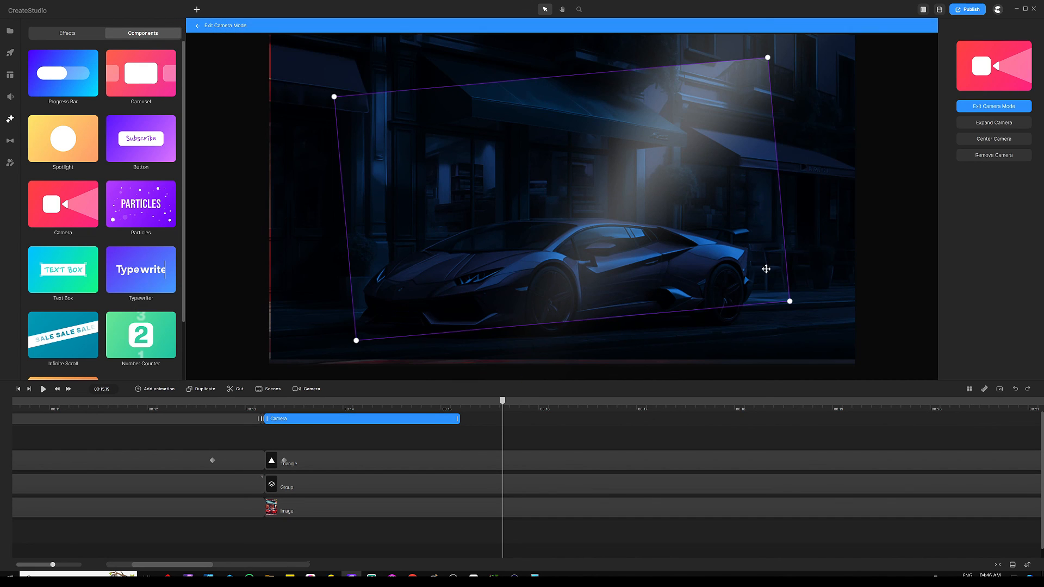
left_click_drag(794, 302, 795, 285)
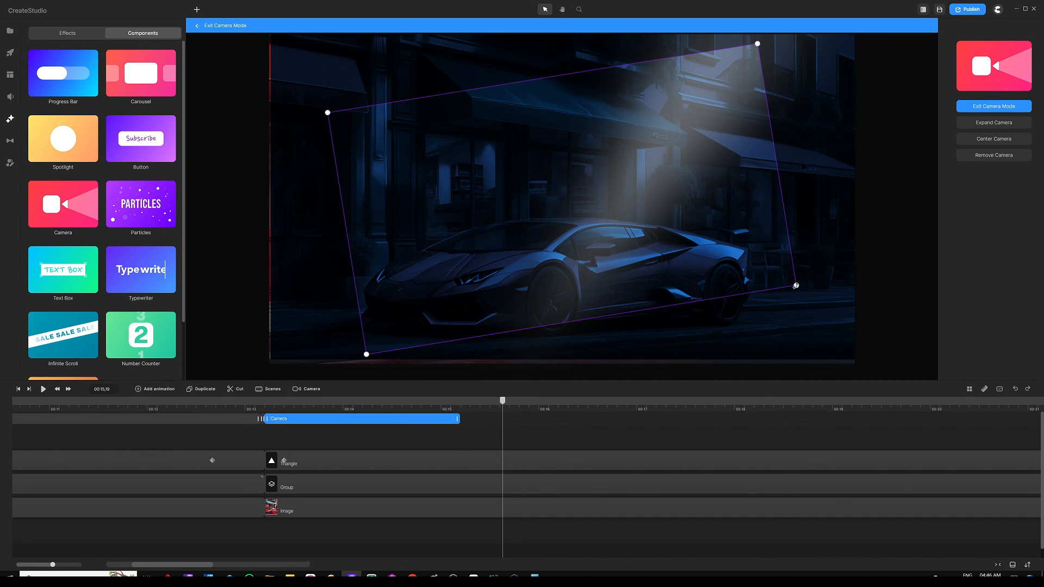
Set the second camera movement's easing to Linear and lengthen its clip to about 00:24.
left_click(531, 432)
scroll(464, 413, "down", 5)
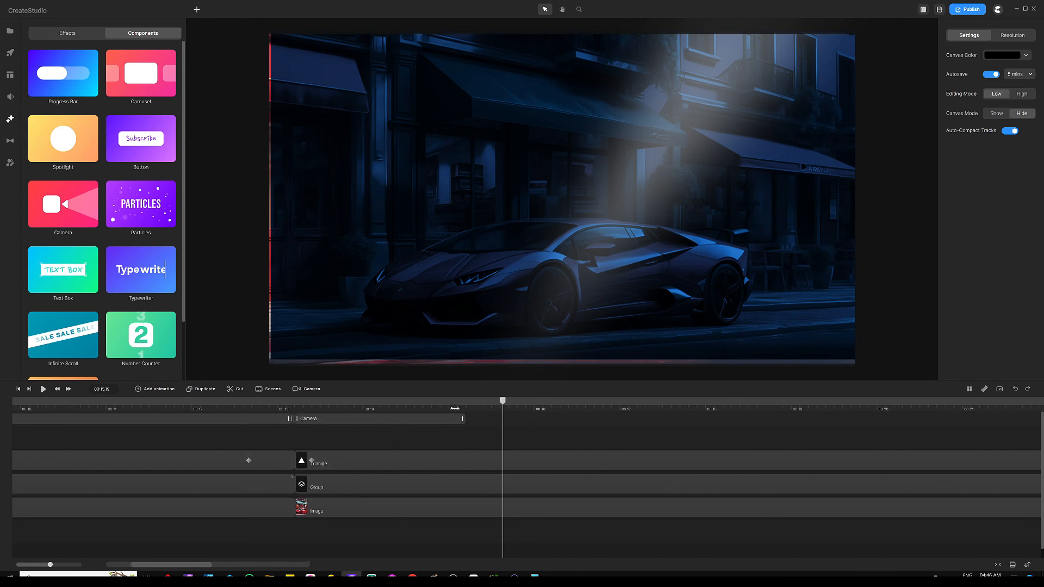
left_click(362, 428)
left_click(378, 396)
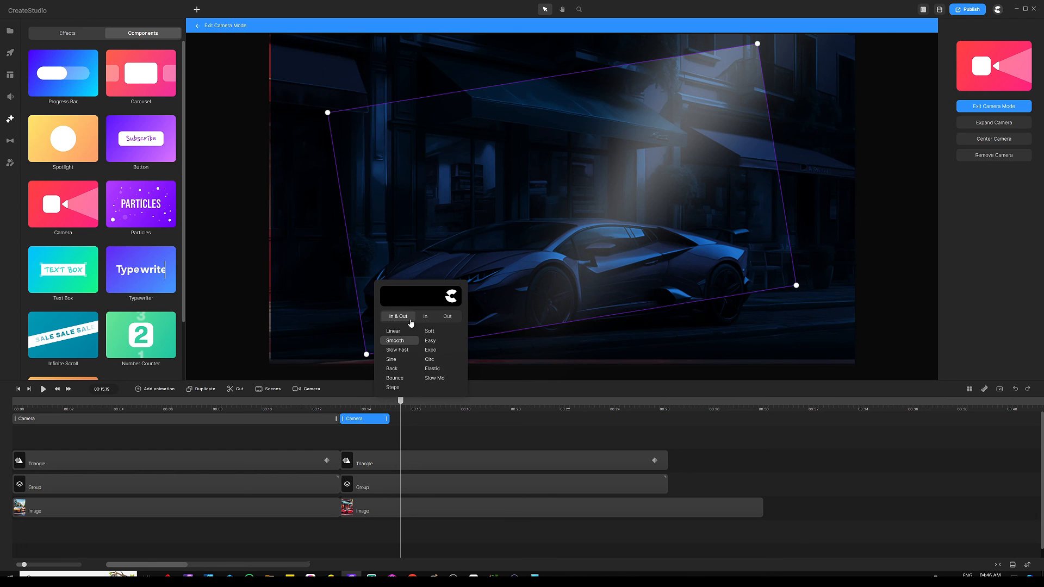
left_click(397, 331)
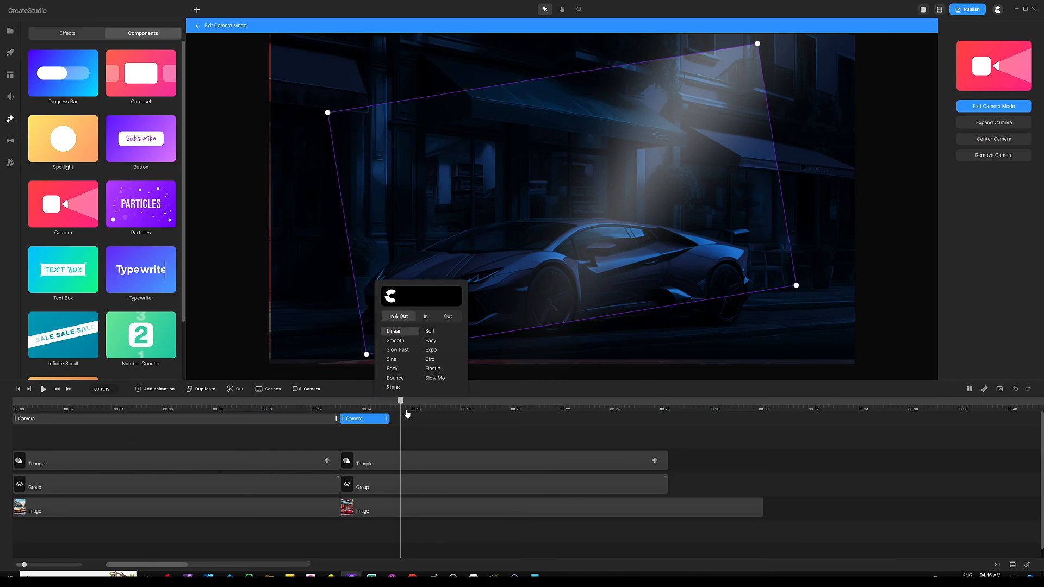
left_click(397, 435)
left_click_drag(387, 419, 656, 419)
left_click(432, 438)
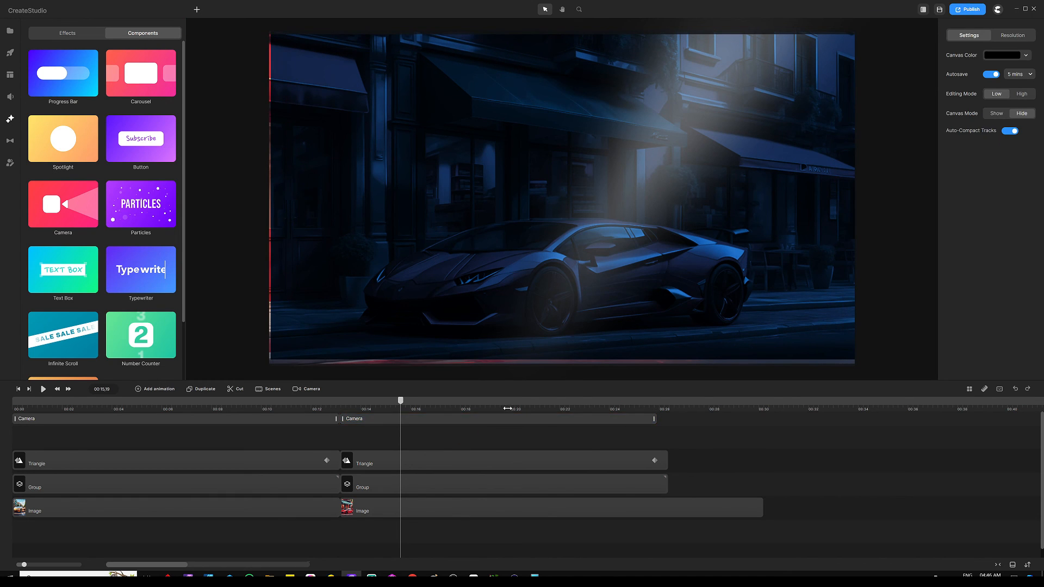
Zoom the timeline out to both scenes and play the video from the start.
left_click_drag(507, 410, 477, 410)
key("Home")
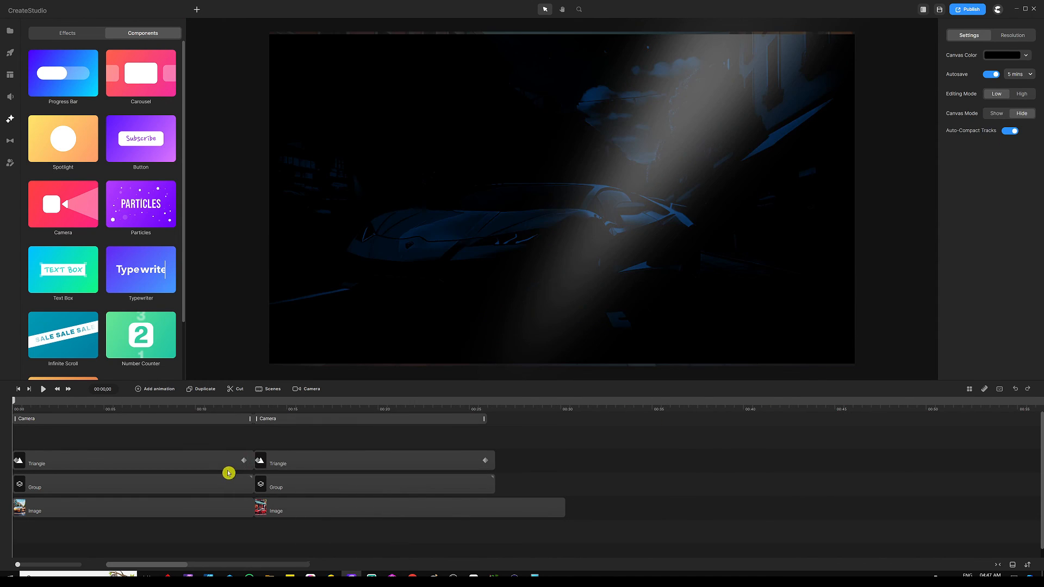
left_click(44, 389)
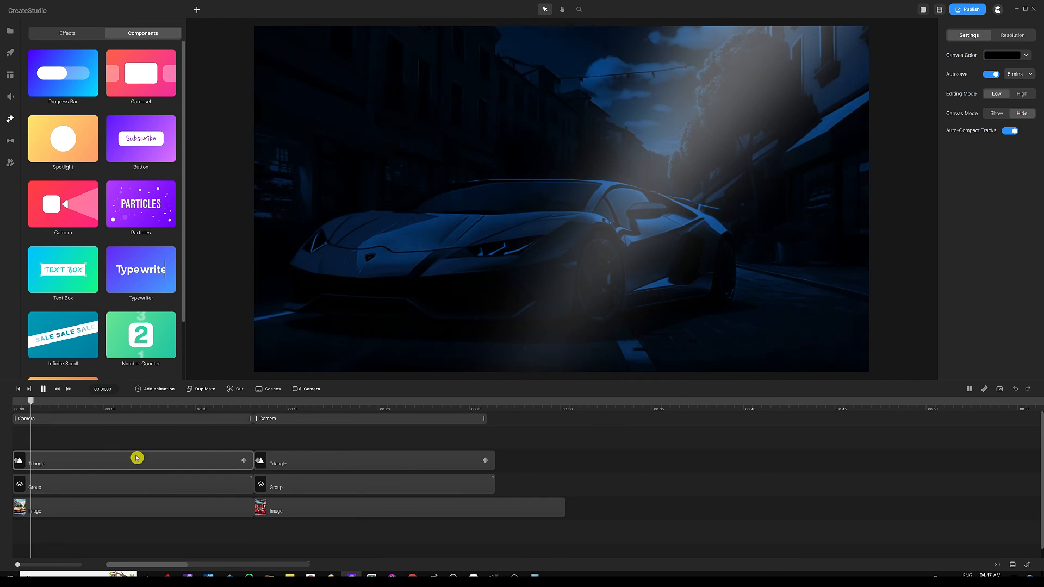